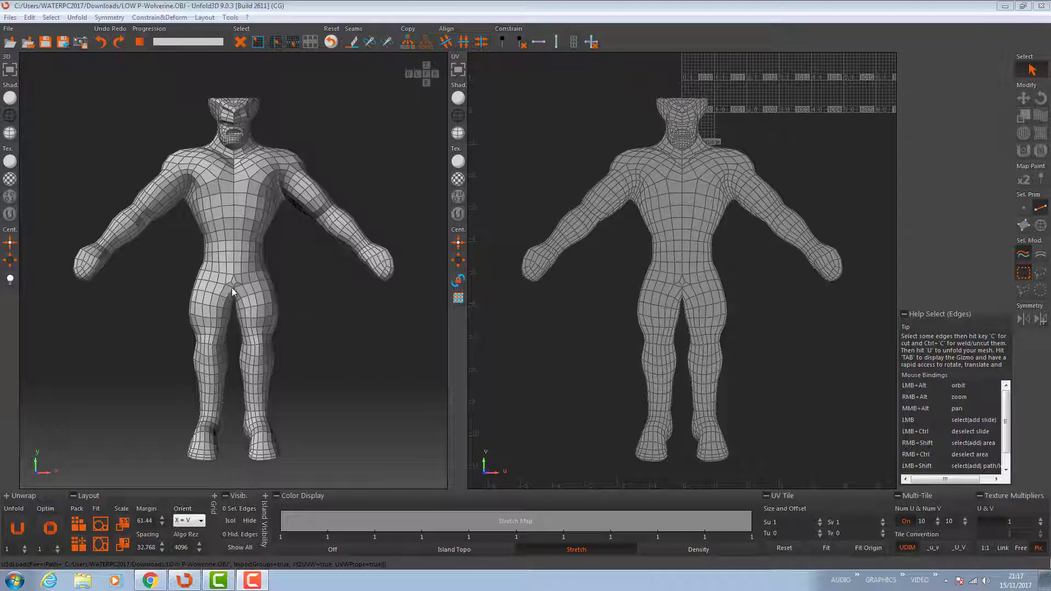
Examine the mesh topology from the front, covering the groin, torso, forehead and brow area of the mask.
alt+right_drag(231, 285, 370, 468)
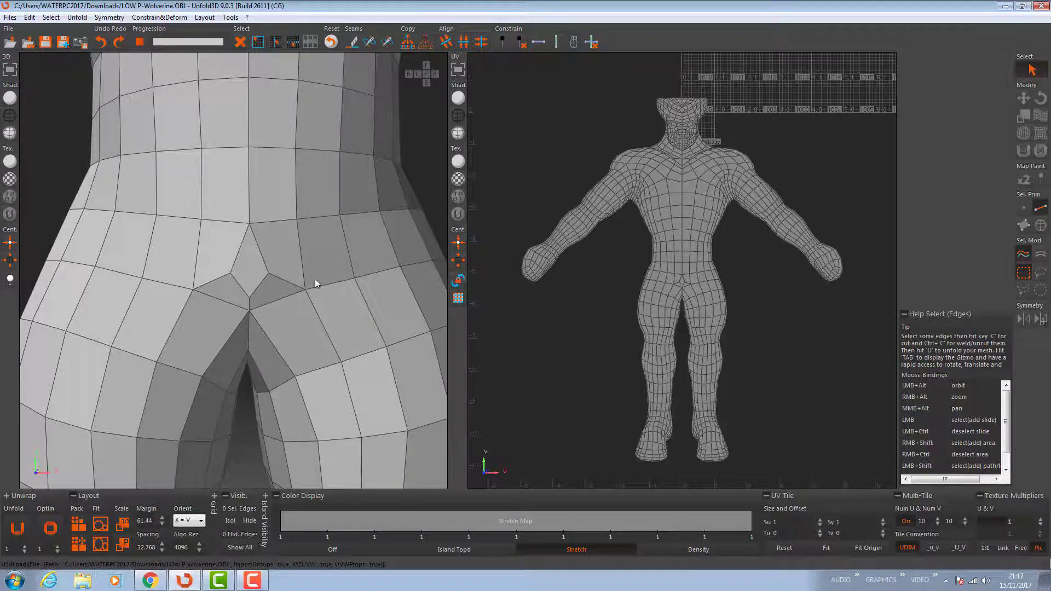
alt+drag(313, 280, 234, 275)
alt+right_drag(234, 275, 99, 192)
alt+middle_drag(286, 206, 290, 328)
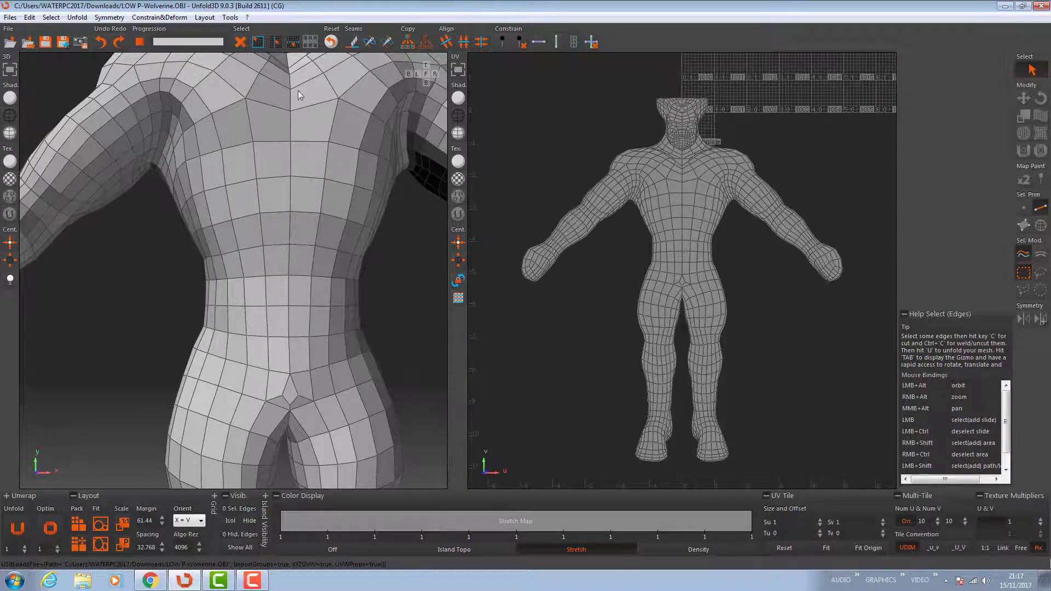
alt+middle_drag(298, 90, 324, 236)
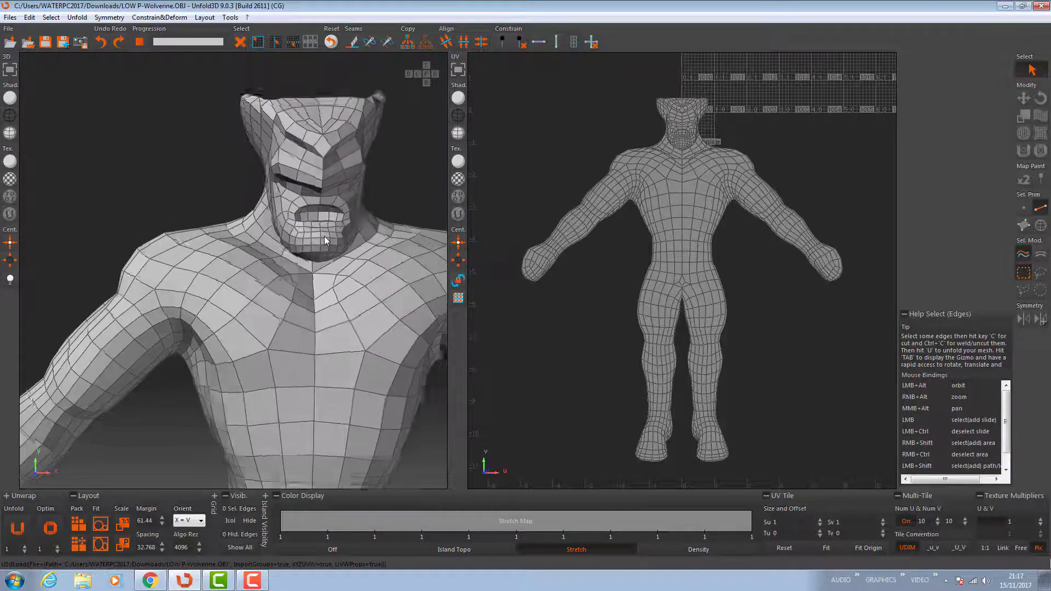
alt+drag(324, 236, 307, 268)
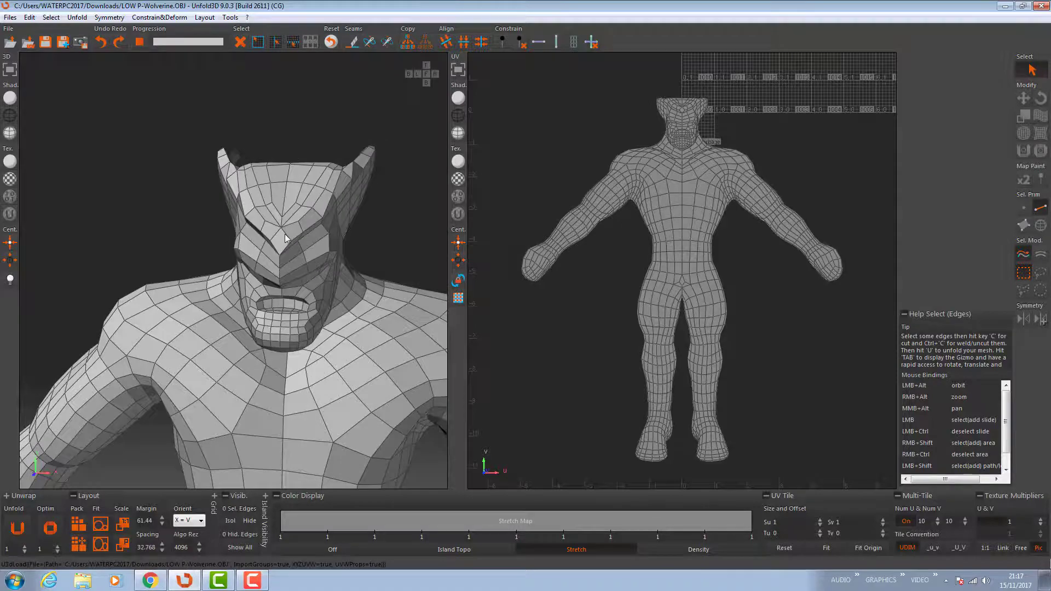
alt+right_drag(285, 234, 337, 278)
alt+drag(337, 277, 343, 247)
alt+right_drag(343, 247, 324, 225)
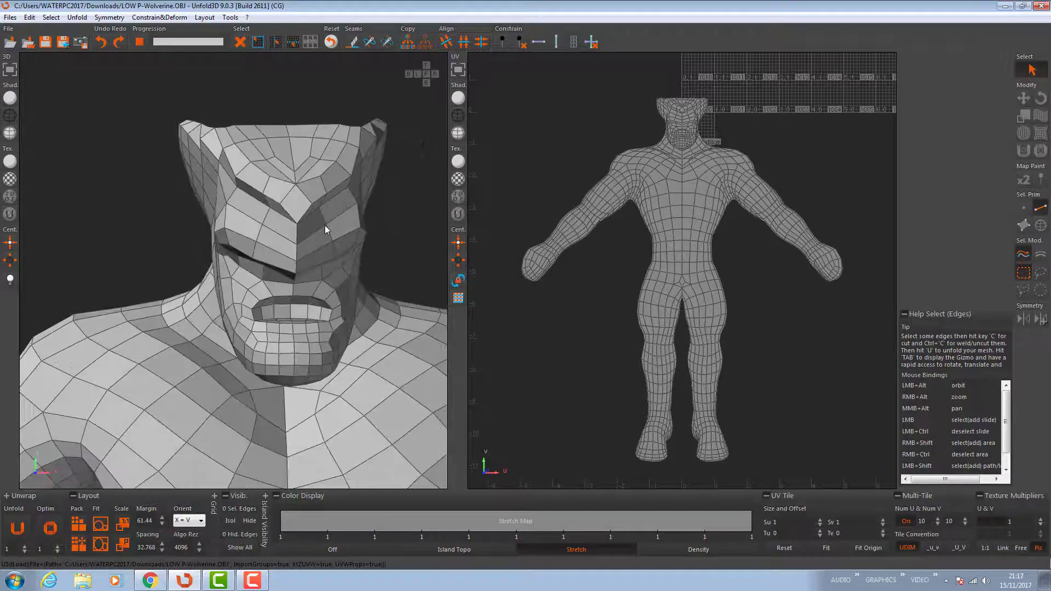
alt+drag(324, 225, 321, 231)
alt+right_drag(321, 231, 299, 277)
alt+drag(299, 278, 301, 208)
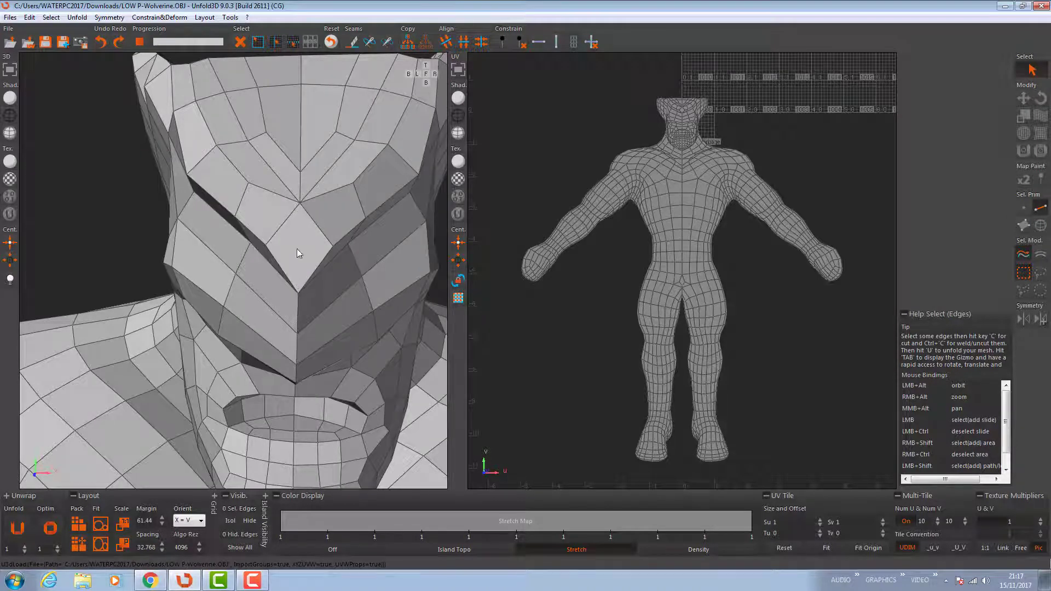
alt+right_drag(307, 233, 273, 216)
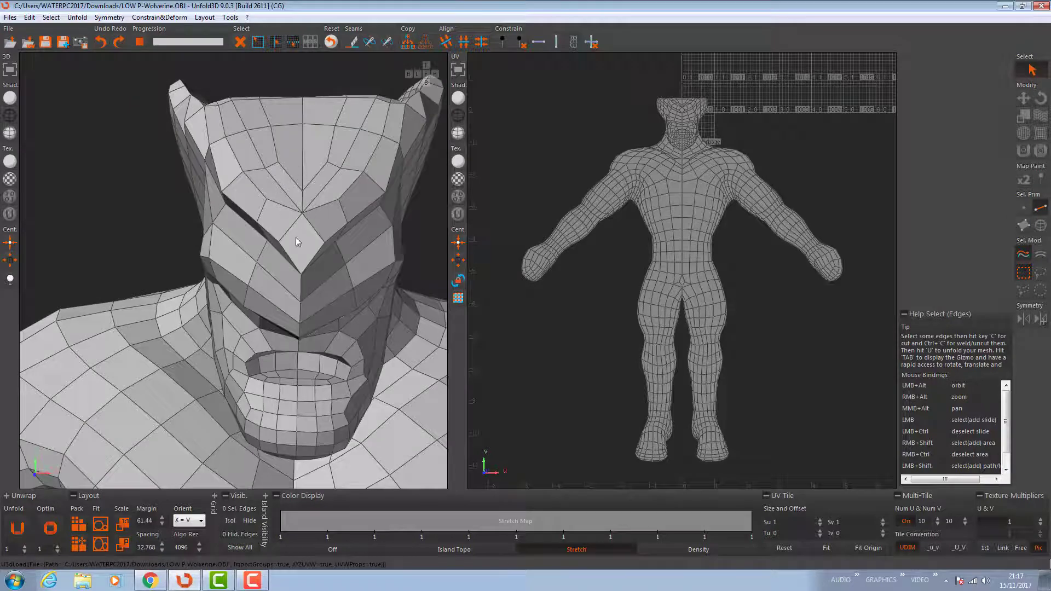
mouse_move(300, 245)
alt+mouse_down()
mouse_move(289, 242)
mouse_move(303, 246)
alt+mouse_up()
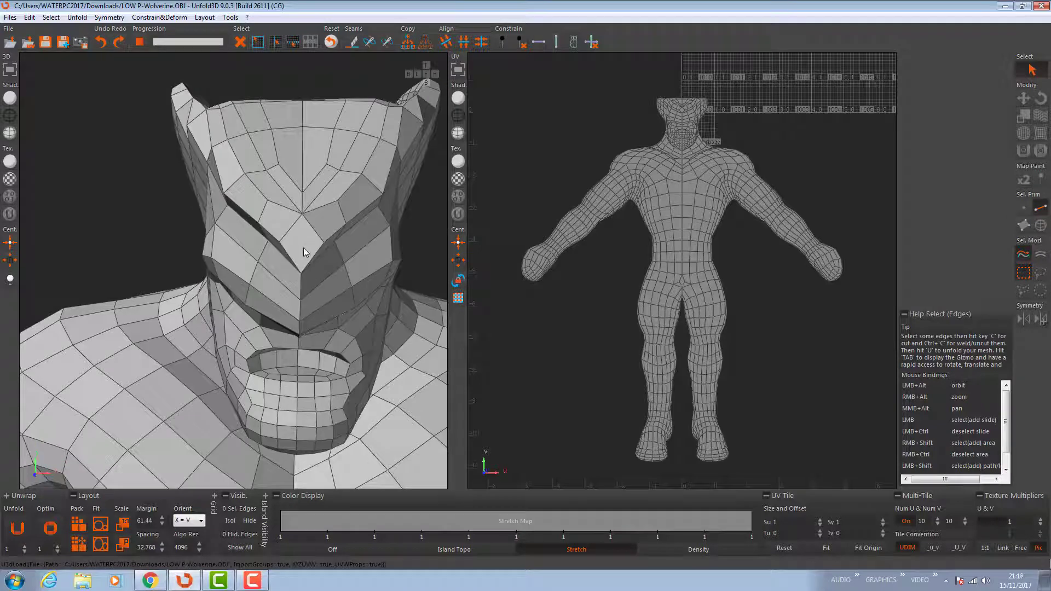
alt+right_drag(297, 219, 331, 269)
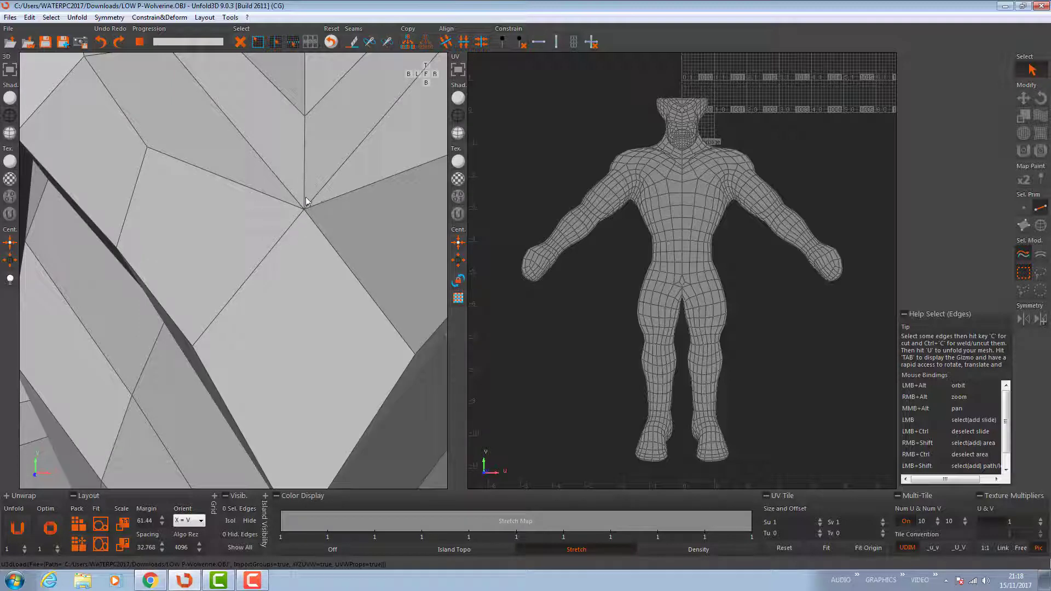
scroll(325, 211, down, 5)
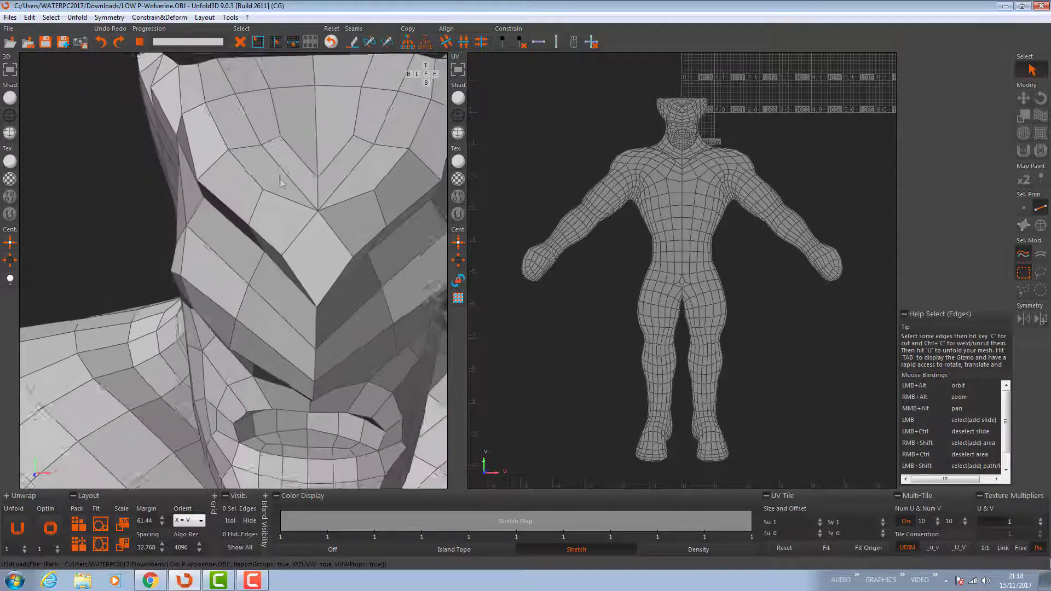
alt+drag(255, 166, 326, 241)
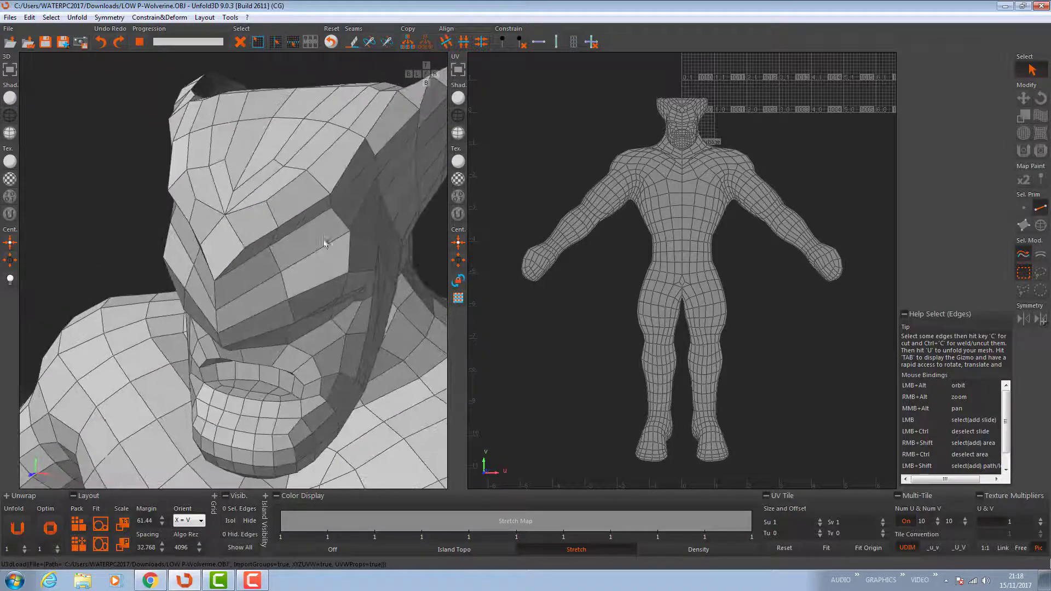
Examine the mesh topology at the back of the neck and across the upper back.
alt+drag(245, 232, 310, 284)
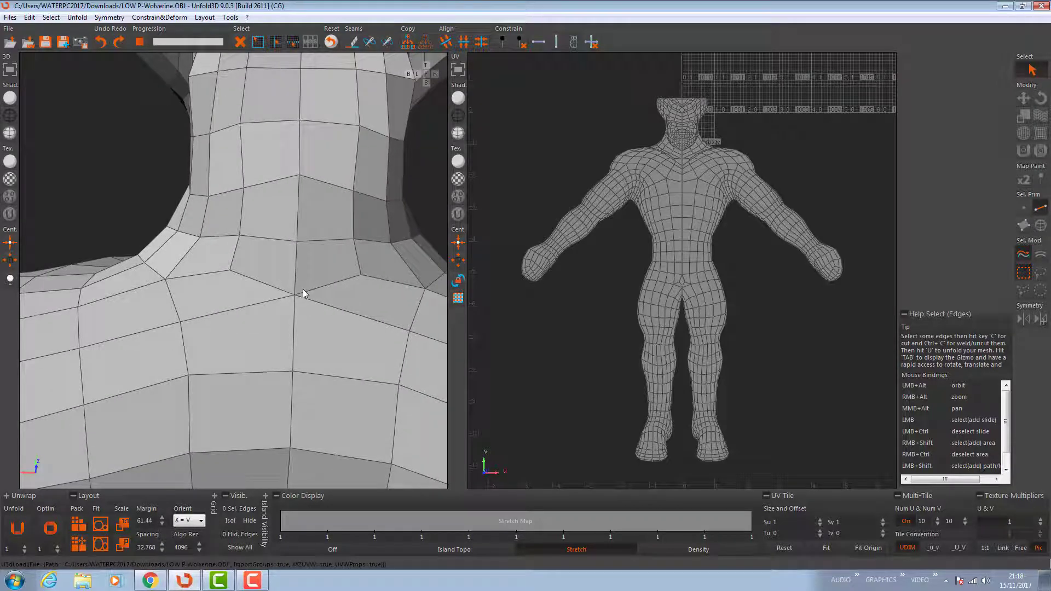
alt+right_drag(291, 293, 245, 236)
alt+middle_drag(307, 303, 314, 253)
alt+drag(313, 253, 316, 173)
alt+drag(323, 324, 277, 266)
mouse_move(278, 266)
alt+right_down()
mouse_move(322, 364)
mouse_move(285, 273)
alt+right_up()
mouse_move(285, 263)
alt+mouse_down()
mouse_move(298, 303)
mouse_move(290, 278)
alt+mouse_up()
alt+drag(275, 207, 517, 251)
alt+drag(350, 385, 309, 361)
alt+right_drag(308, 360, 230, 232)
alt+drag(230, 235, 58, 286)
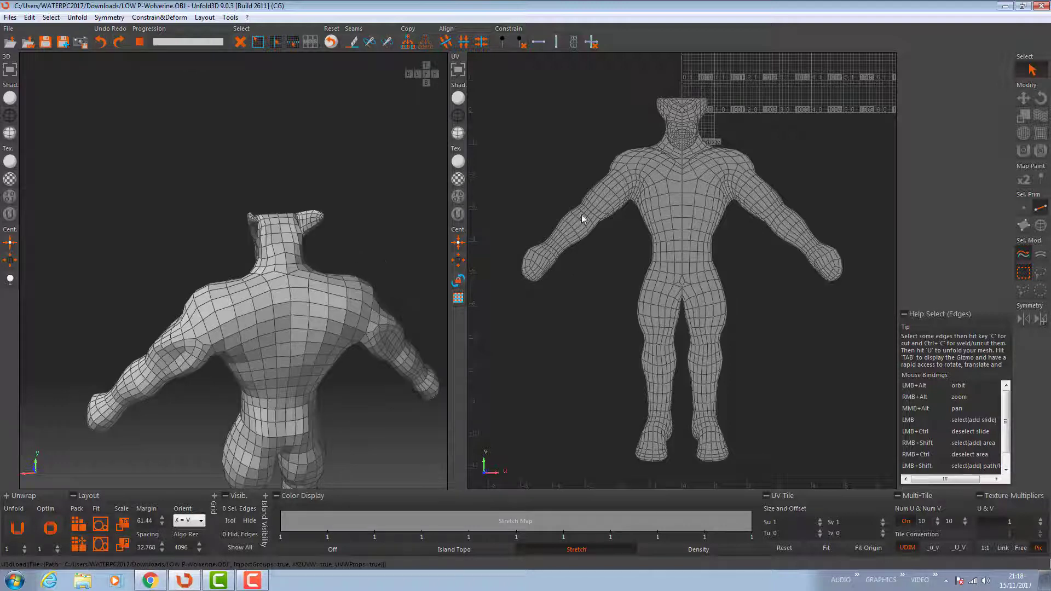
Set up edge selection in loop mode and enable symmetry for the model.
click(1039, 209)
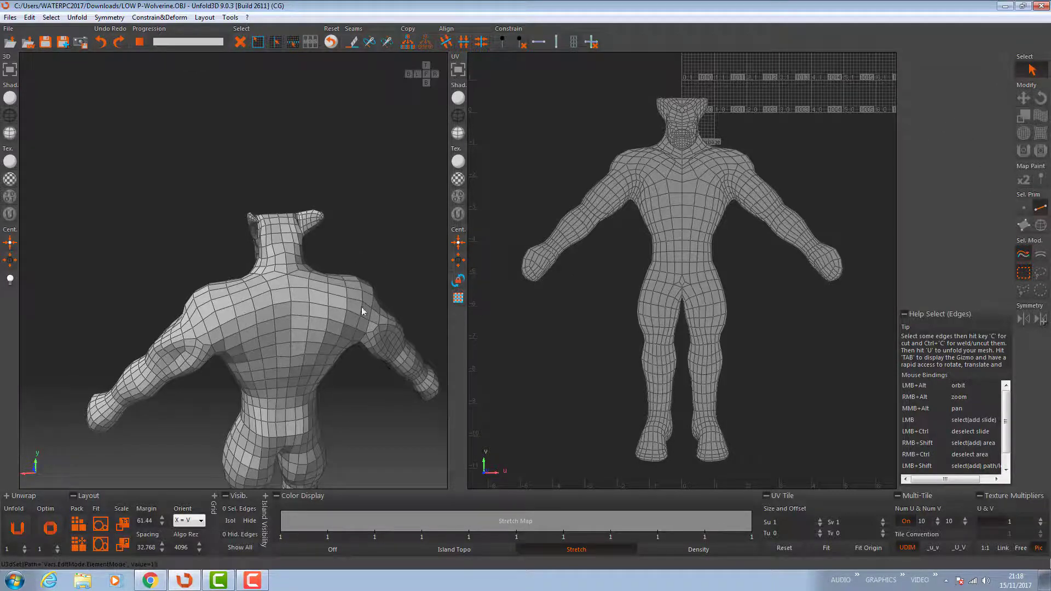
alt+right_drag(272, 267, 309, 344)
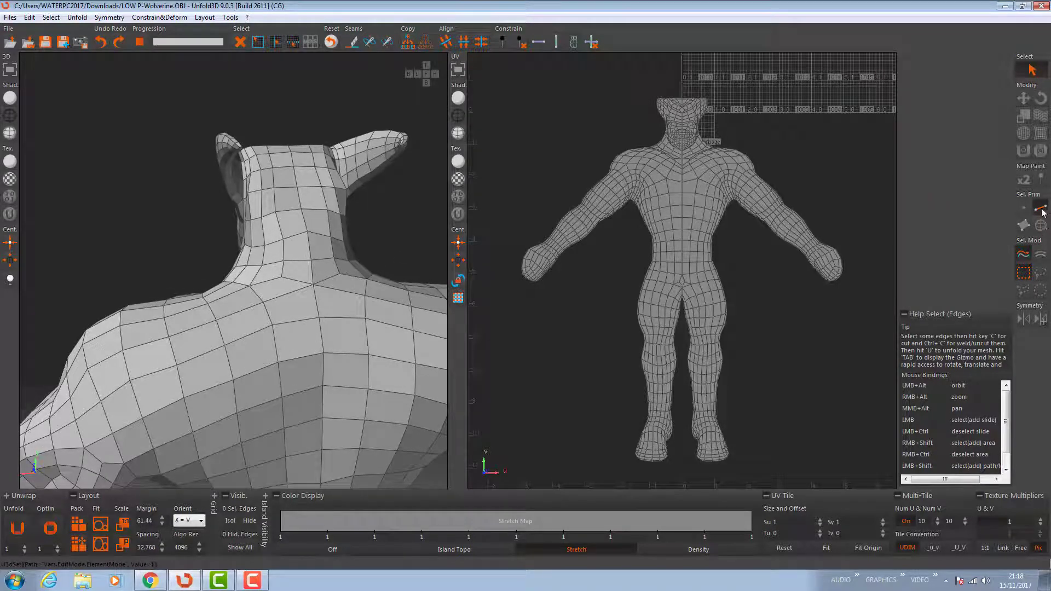
click(1042, 255)
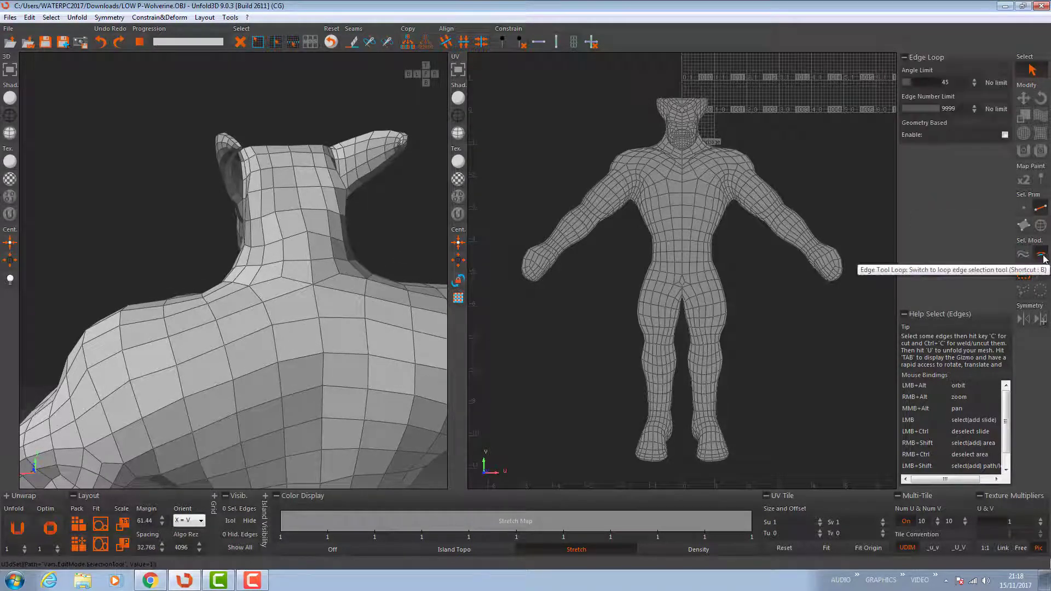
click(1023, 319)
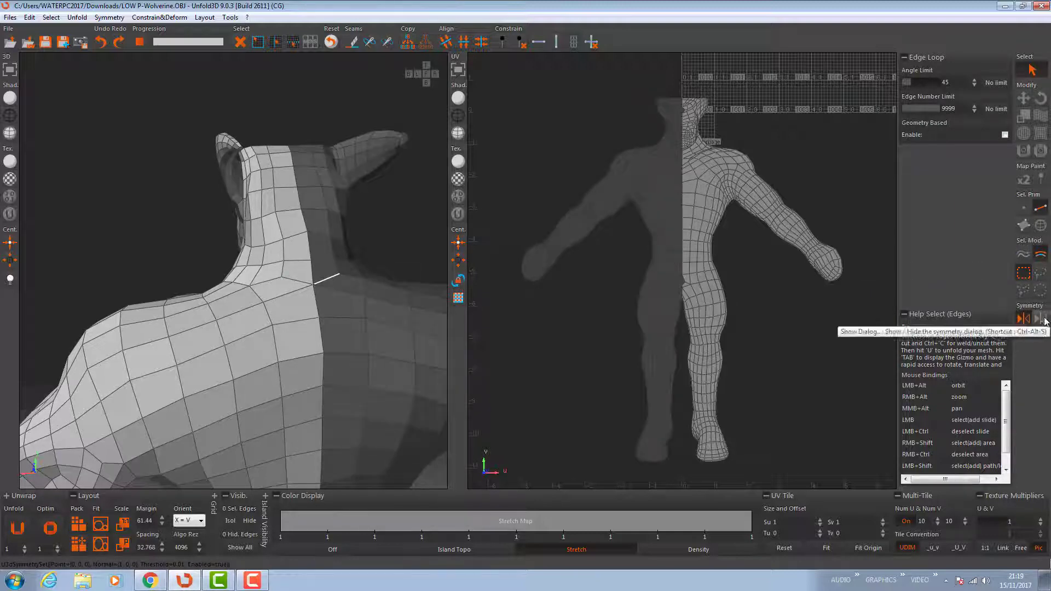
Select the edge loop around the base of the neck and cut it as a seam.
click(300, 284)
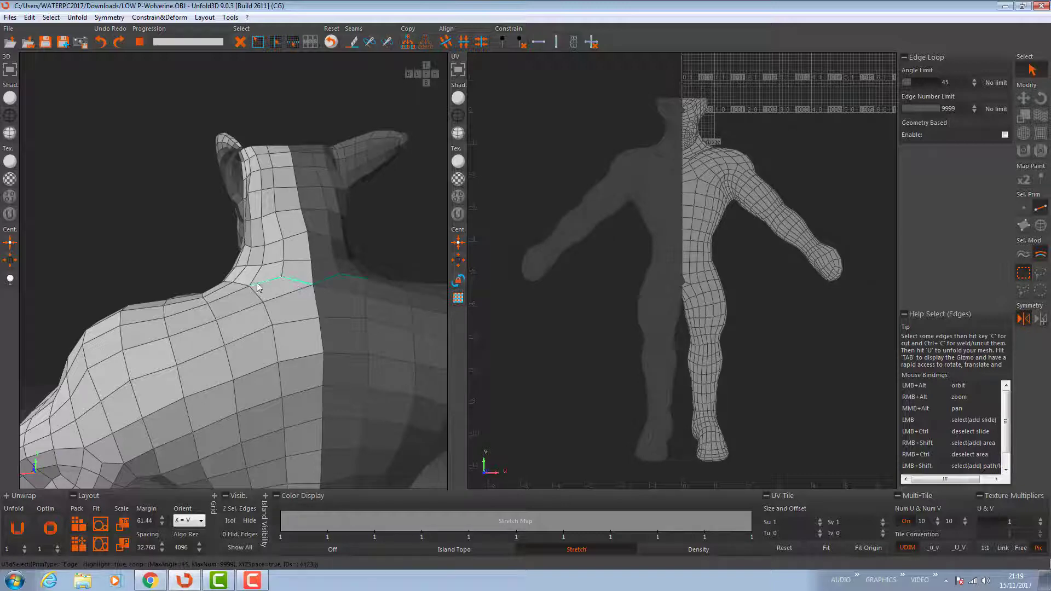
shift+click(236, 284)
mouse_move(225, 286)
alt+mouse_down()
mouse_move(261, 282)
mouse_move(240, 296)
mouse_move(205, 289)
alt+mouse_up()
key(c)
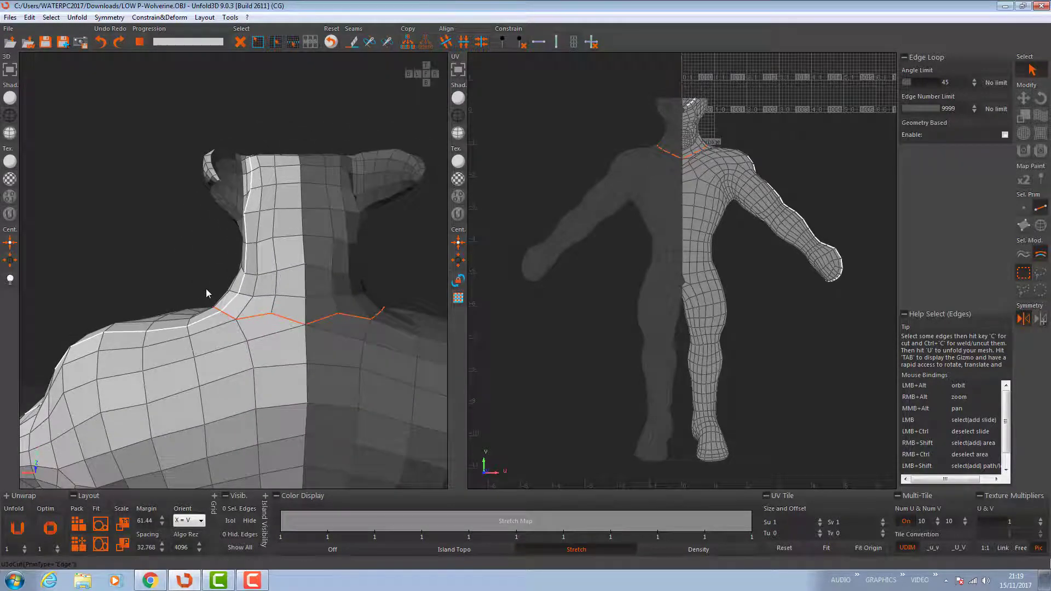
Select the head as an island and isolate it from the rest of the body.
click(1040, 225)
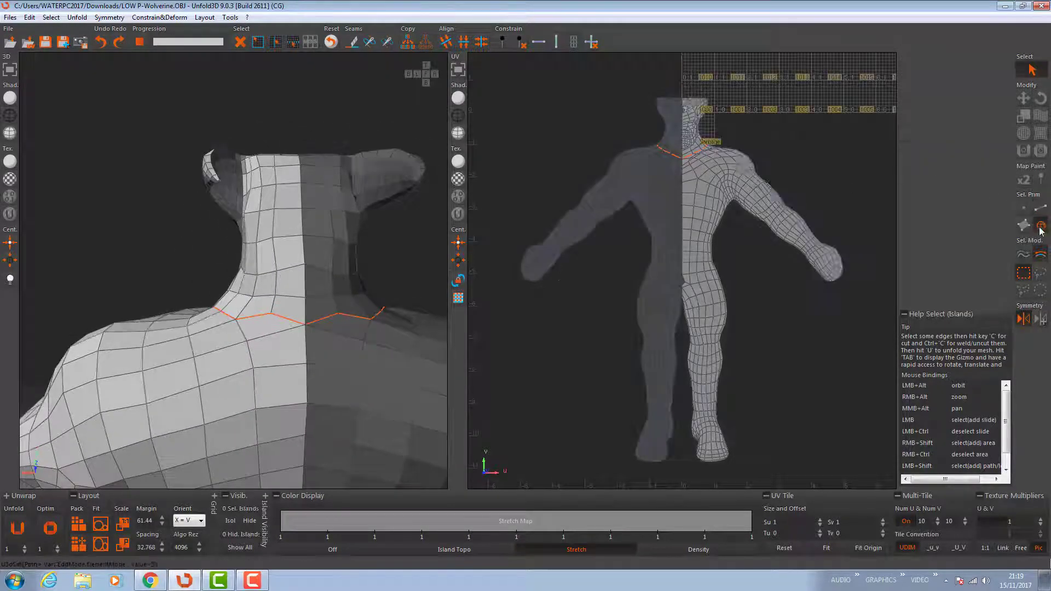
click(276, 234)
alt+drag(276, 235, 519, 269)
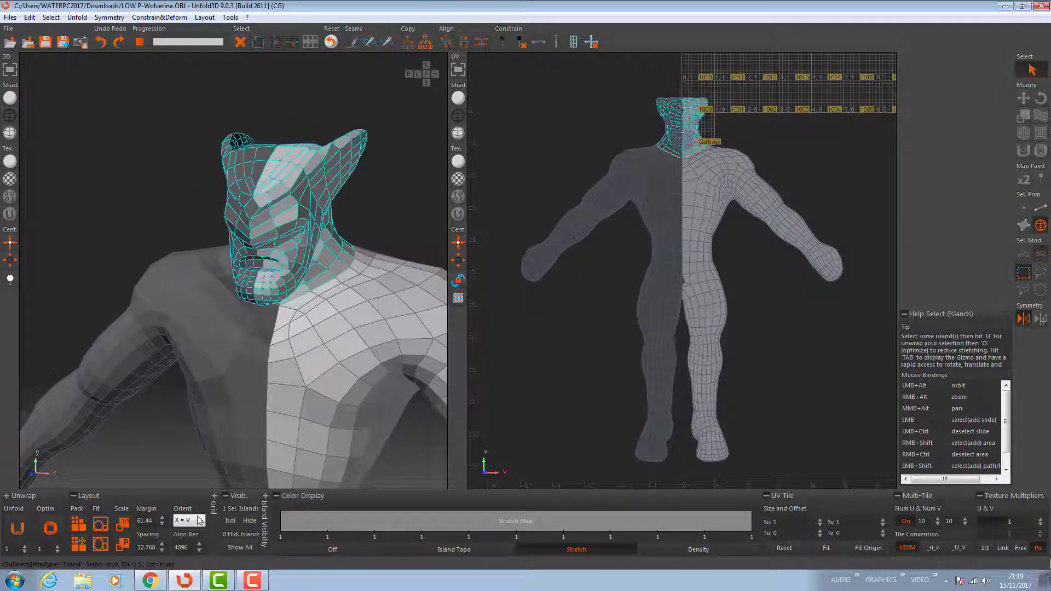
click(230, 520)
alt+drag(340, 257, 210, 257)
Turn off multi-tile so the UV view shows a single tile, and frame that tile.
alt+middle_drag(691, 157, 616, 319)
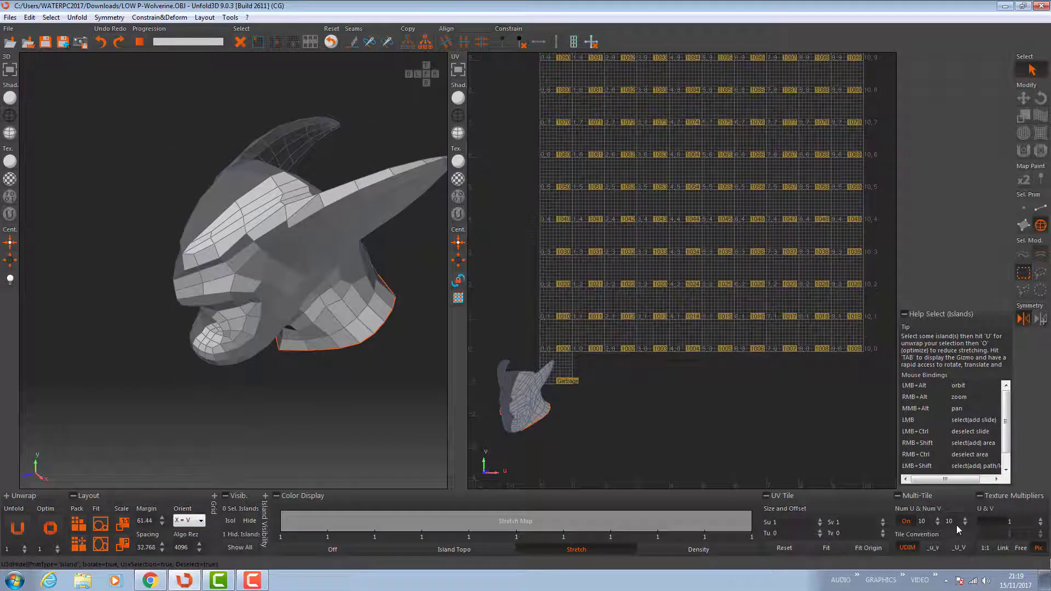
click(906, 521)
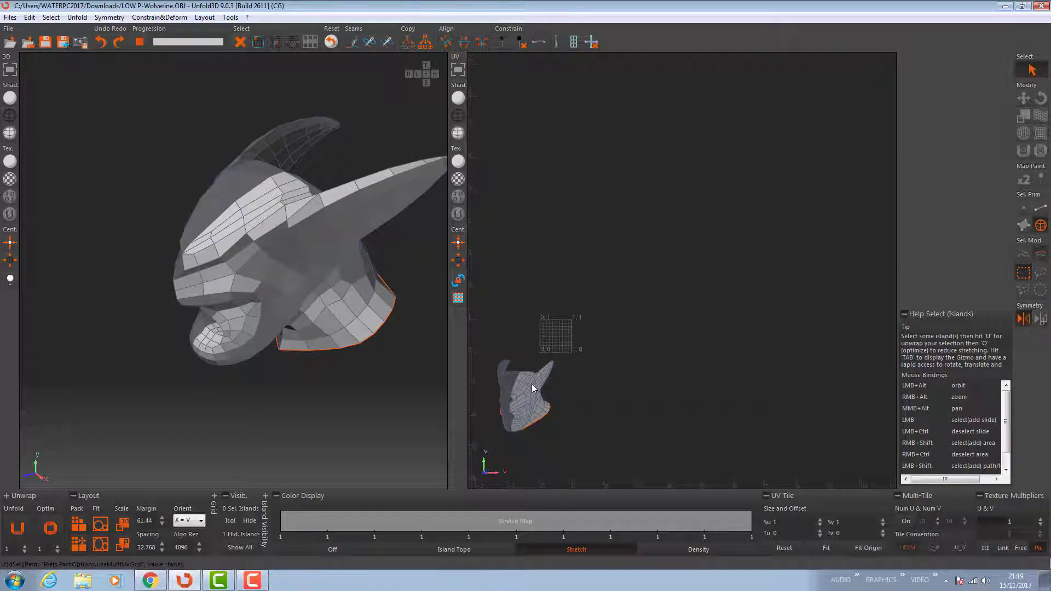
scroll(531, 383, up, 3)
alt+right_drag(602, 475, 589, 452)
alt+right_drag(593, 280, 671, 418)
alt+middle_drag(649, 305, 777, 251)
scroll(734, 289, up, 2)
Select the shortest edge path up the back centre line of the head, starting at the neck seam.
alt+drag(340, 271, 109, 359)
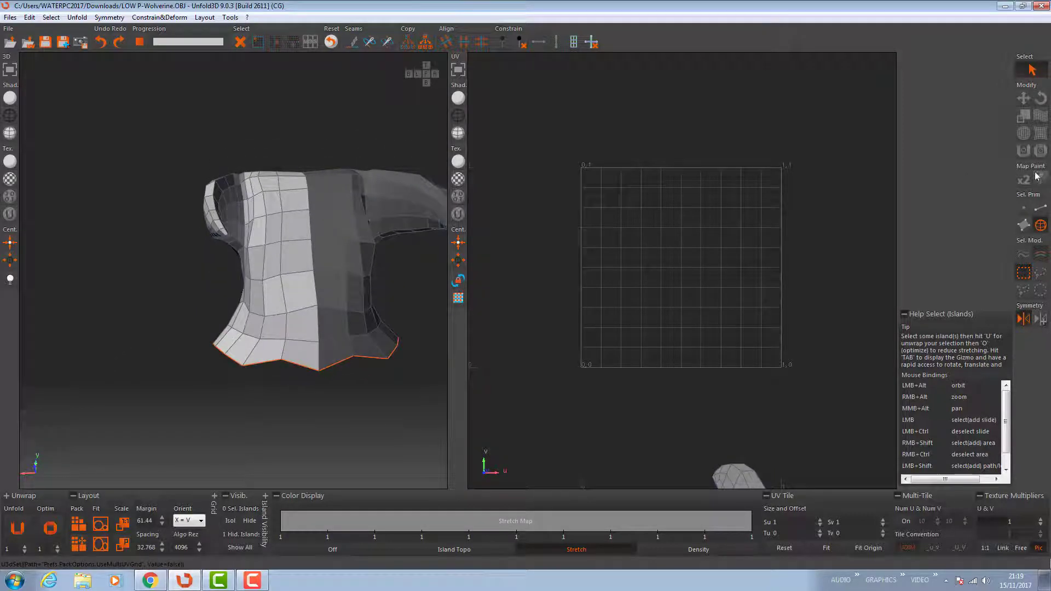
click(1041, 208)
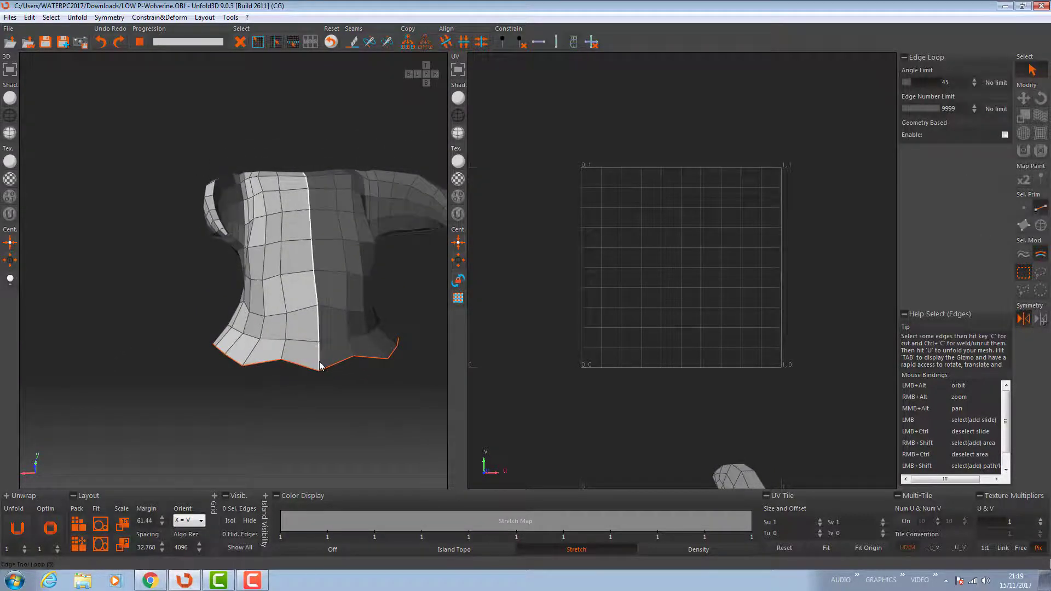
click(1024, 254)
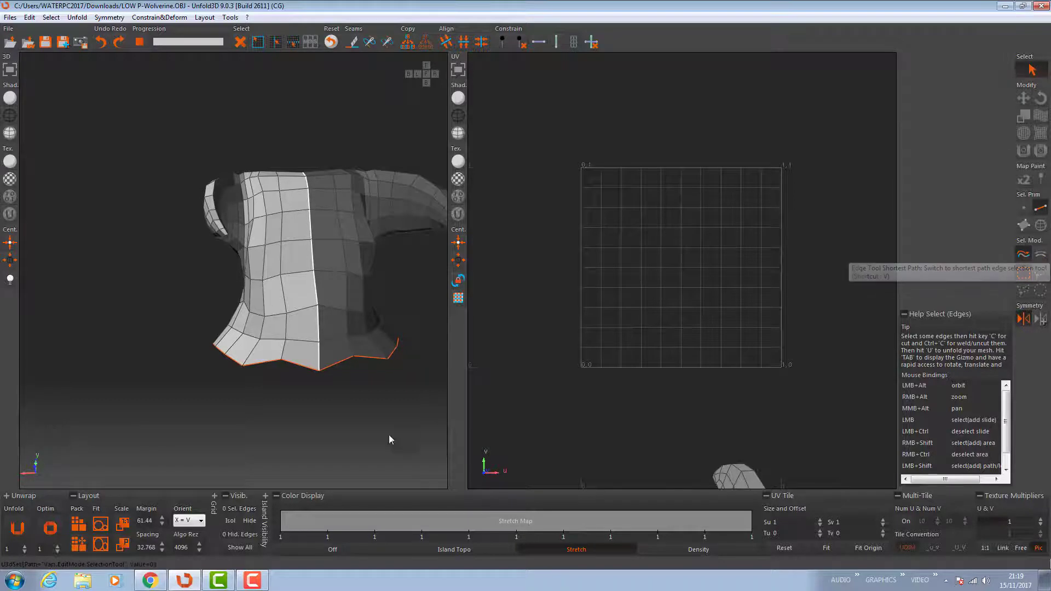
click(320, 367)
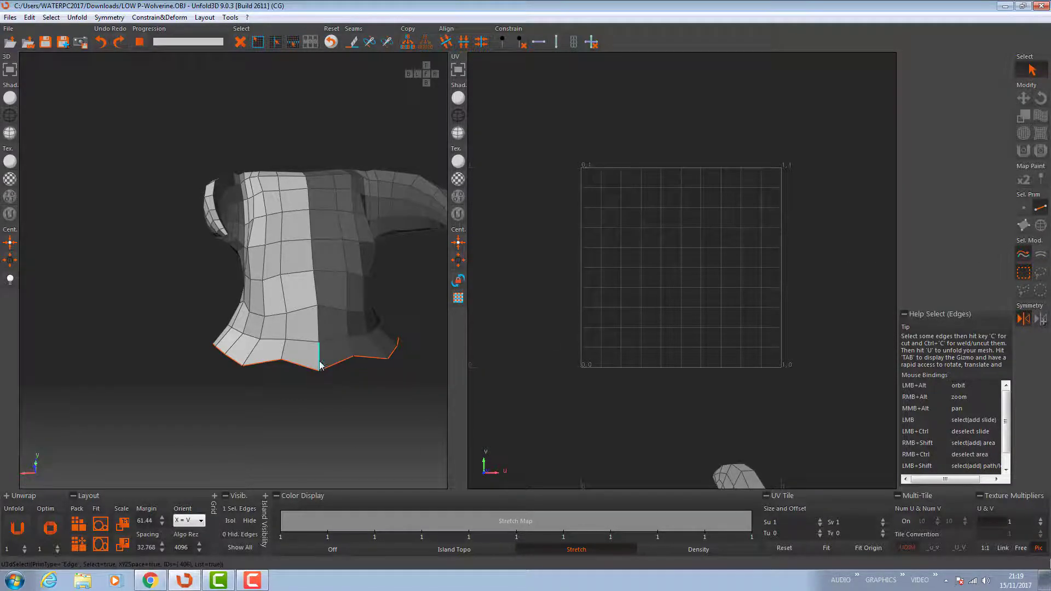
click(307, 201)
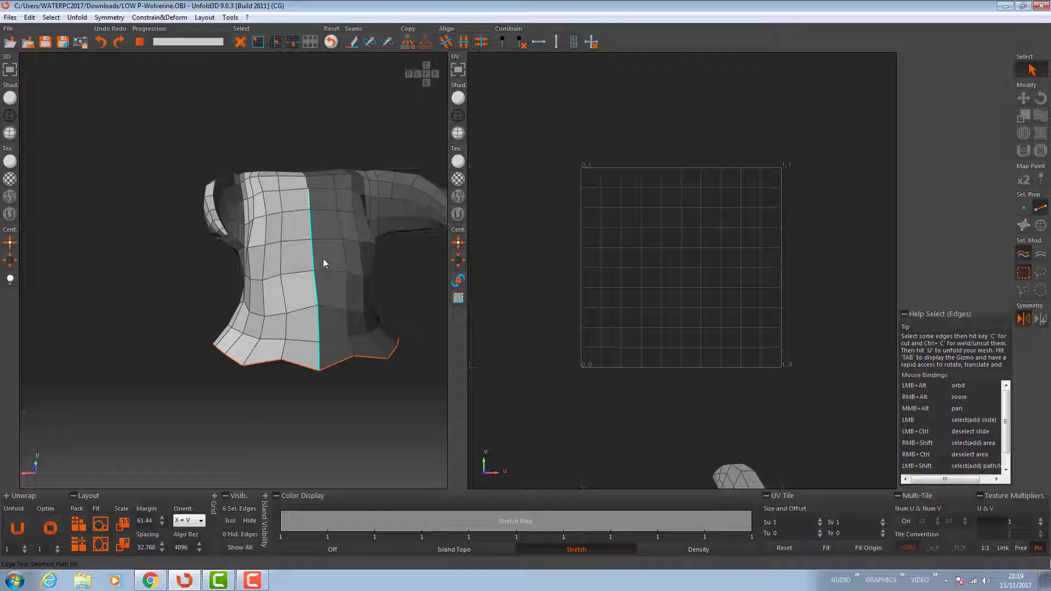
Extend the centre-line edge selection from the back of the head up to its crown.
alt+drag(313, 239, 265, 251)
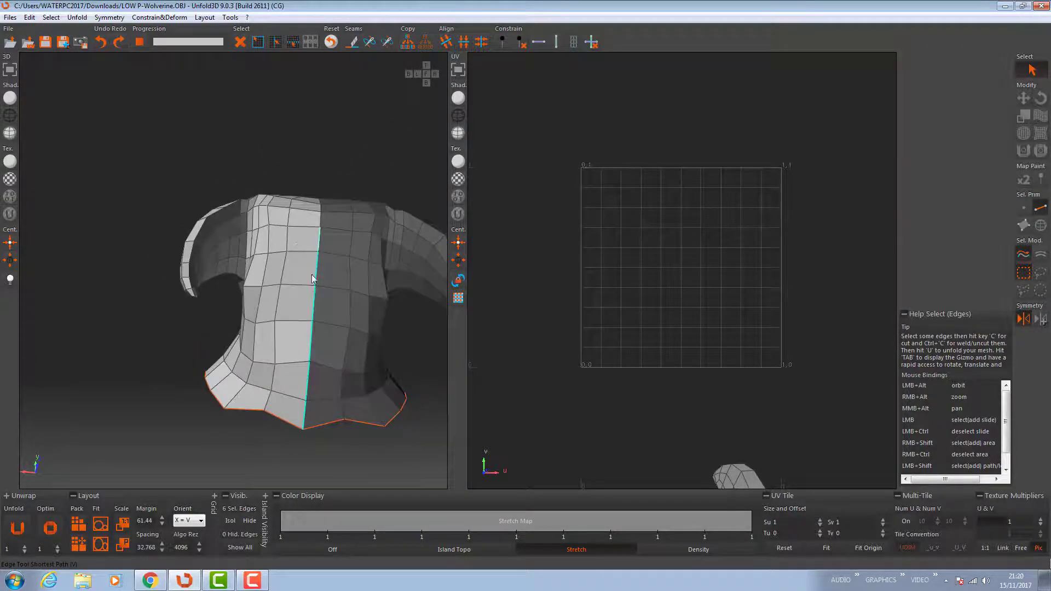
scroll(311, 274, up, 5)
scroll(338, 282, down, 3)
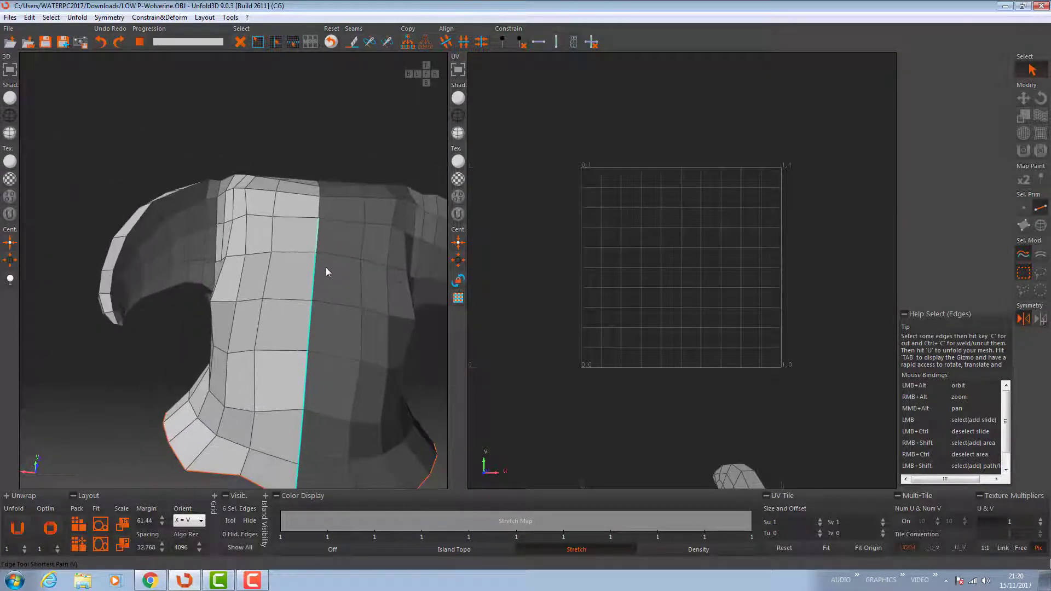
alt+drag(327, 267, 353, 198)
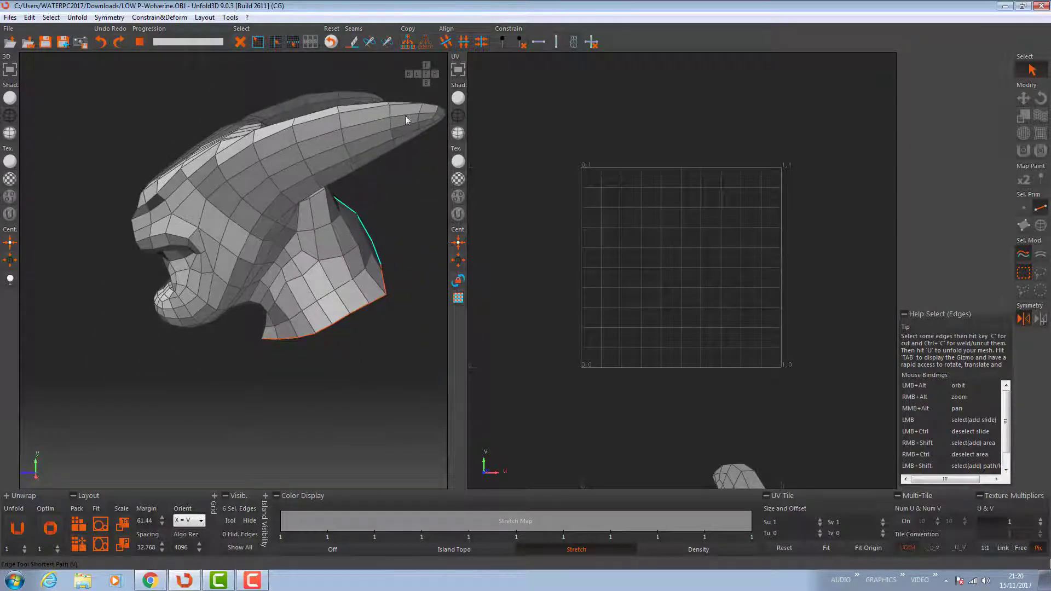
alt+middle_drag(321, 170, 340, 213)
alt+drag(340, 212, 264, 255)
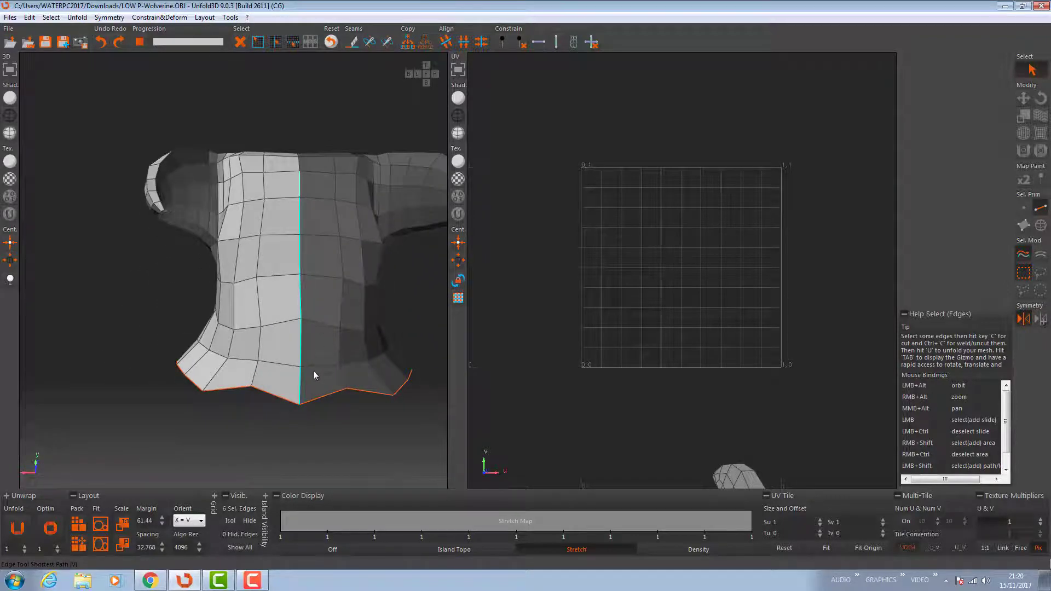
alt+drag(294, 175, 305, 273)
shift+click(301, 263)
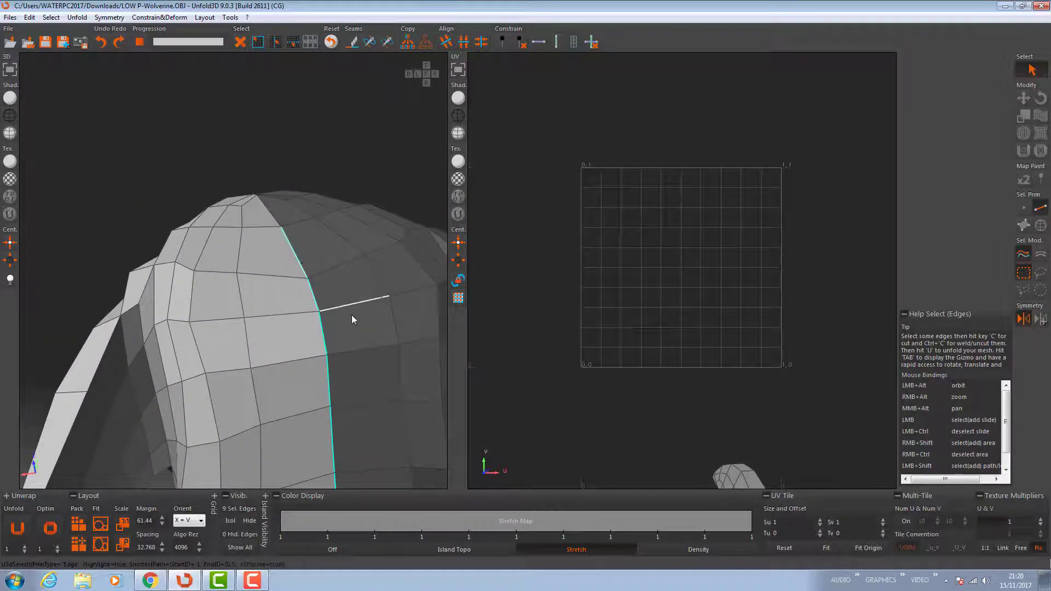
alt+right_drag(353, 318, 314, 344)
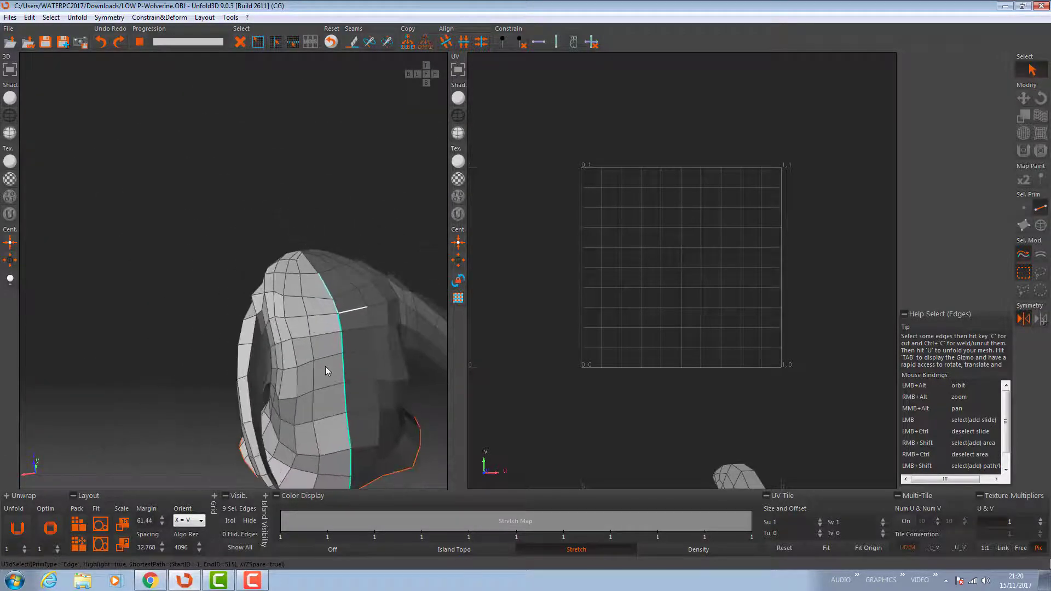
alt+drag(325, 372, 296, 346)
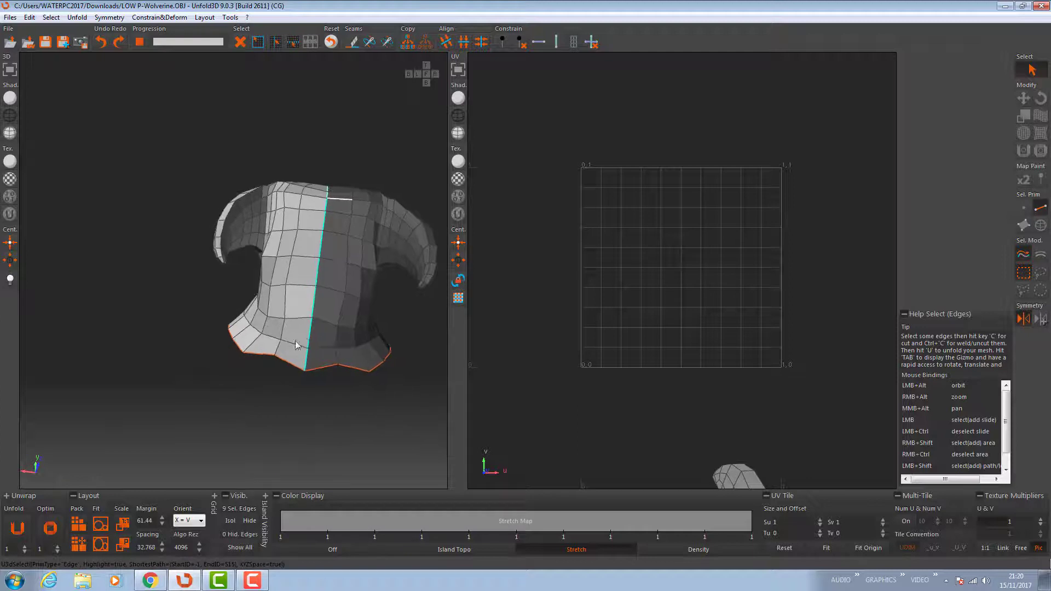
Select a horizontal edge path across the back of the head, from the centre line to the base of the horn-like fin.
scroll(324, 296, up, 6)
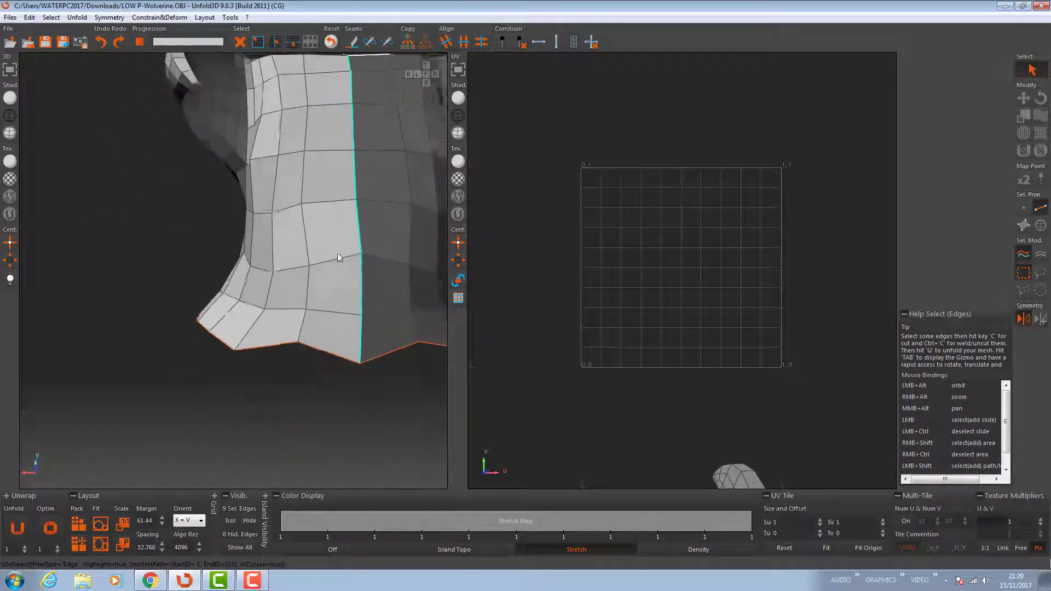
scroll(338, 257, down, 1)
alt+middle_drag(324, 213, 326, 327)
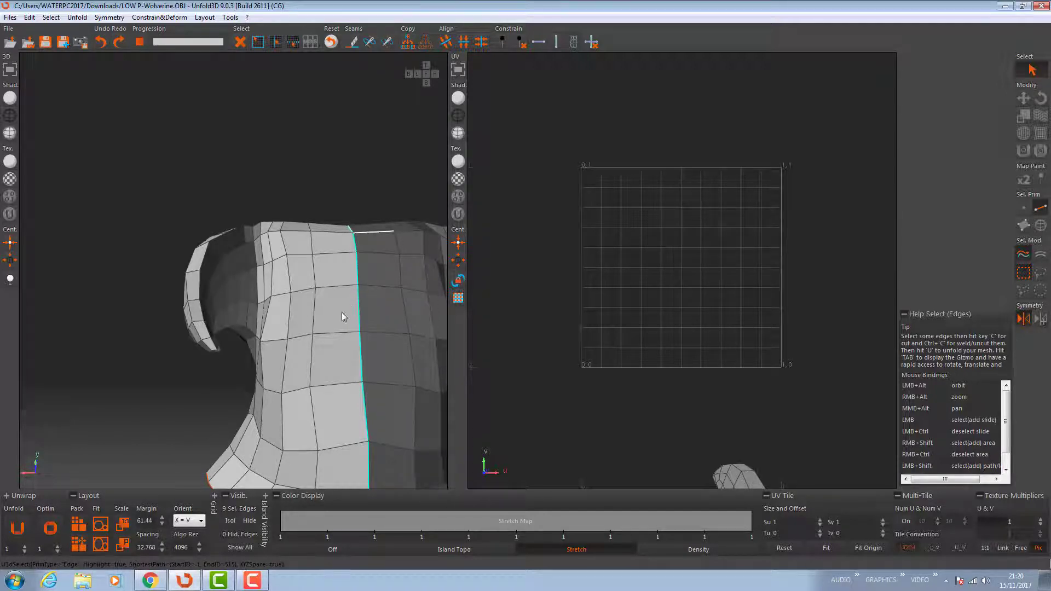
alt+drag(342, 316, 361, 303)
click(332, 270)
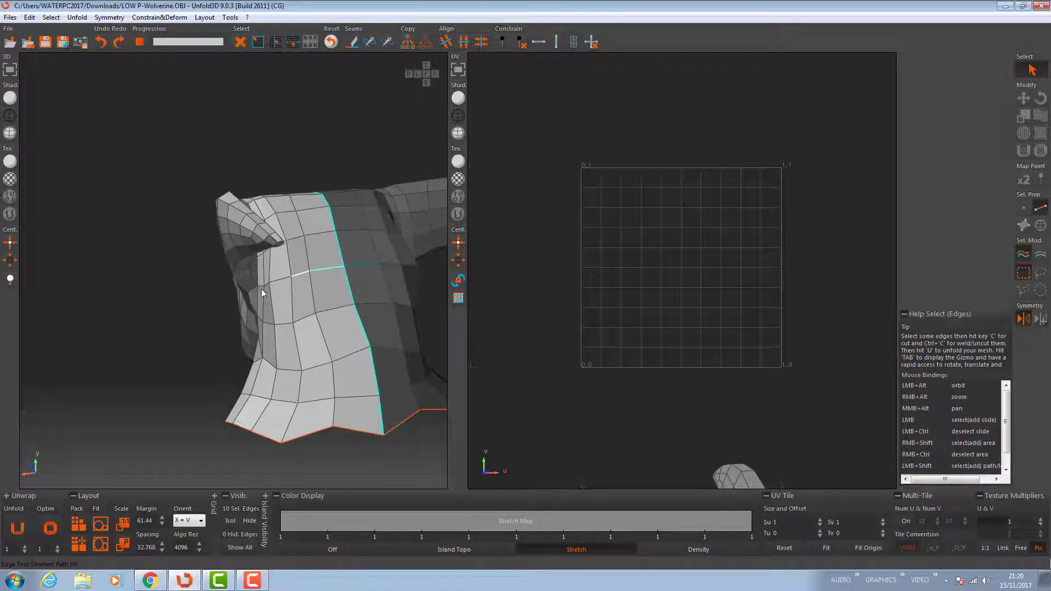
alt+drag(262, 293, 278, 286)
alt+right_drag(279, 287, 298, 303)
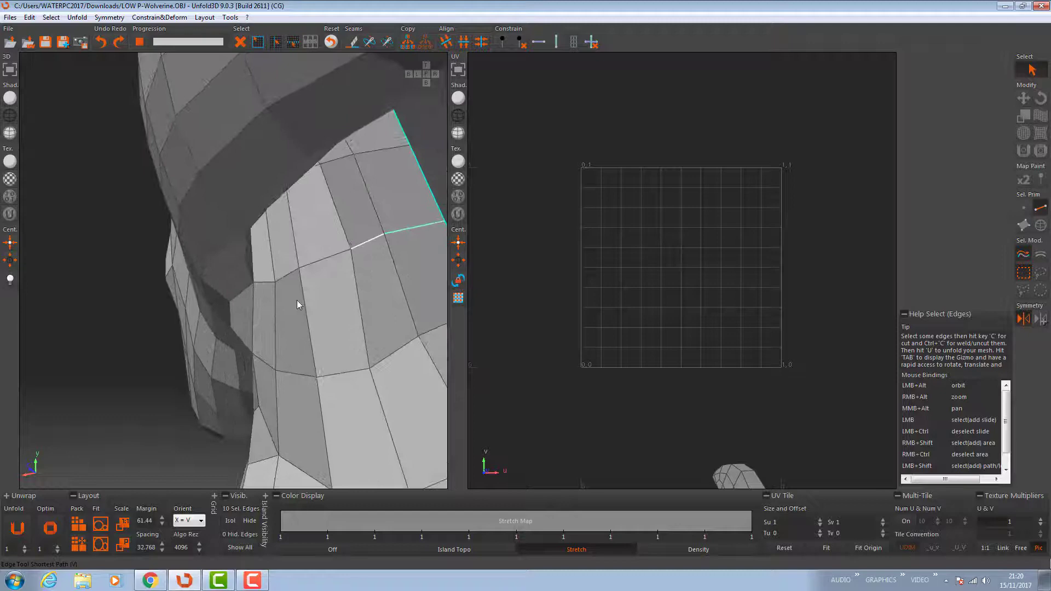
shift+click(262, 283)
shift+click(247, 269)
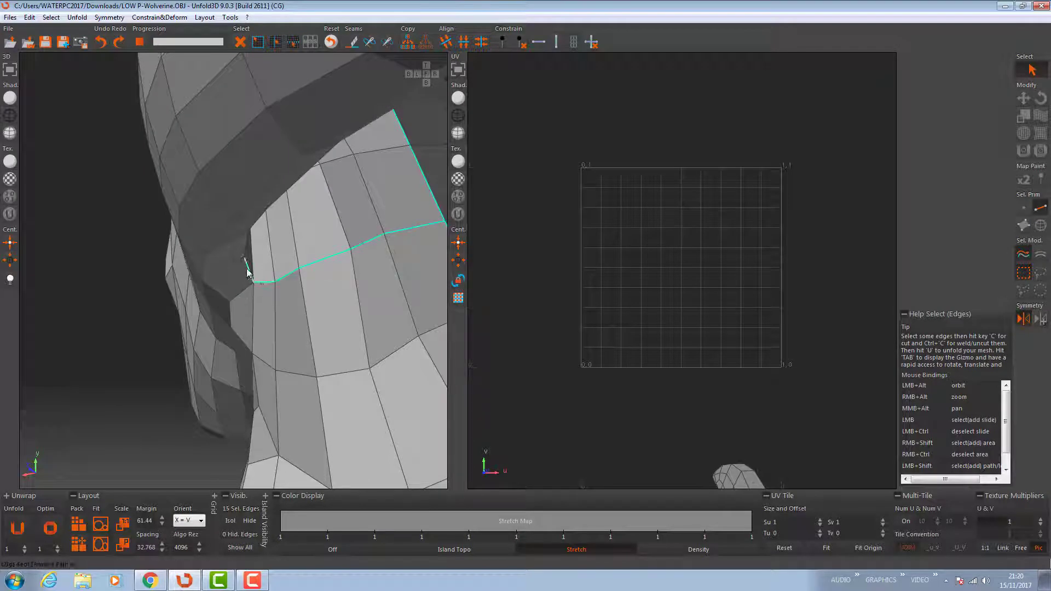
Extend the edge selection from the fin's base along its underside and around its tip.
mouse_move(247, 274)
alt+mouse_down()
mouse_move(176, 244)
mouse_move(282, 235)
mouse_move(223, 230)
mouse_move(237, 256)
mouse_move(243, 351)
mouse_move(267, 339)
mouse_move(247, 285)
alt+mouse_up()
shift+click(142, 190)
alt+right_drag(239, 235, 454, 389)
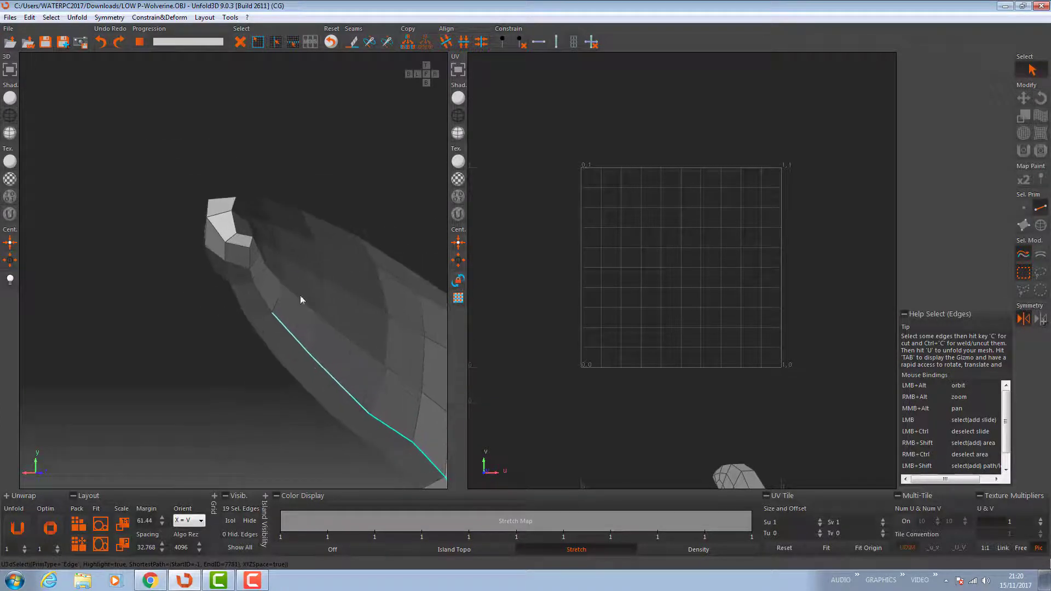
shift+click(250, 246)
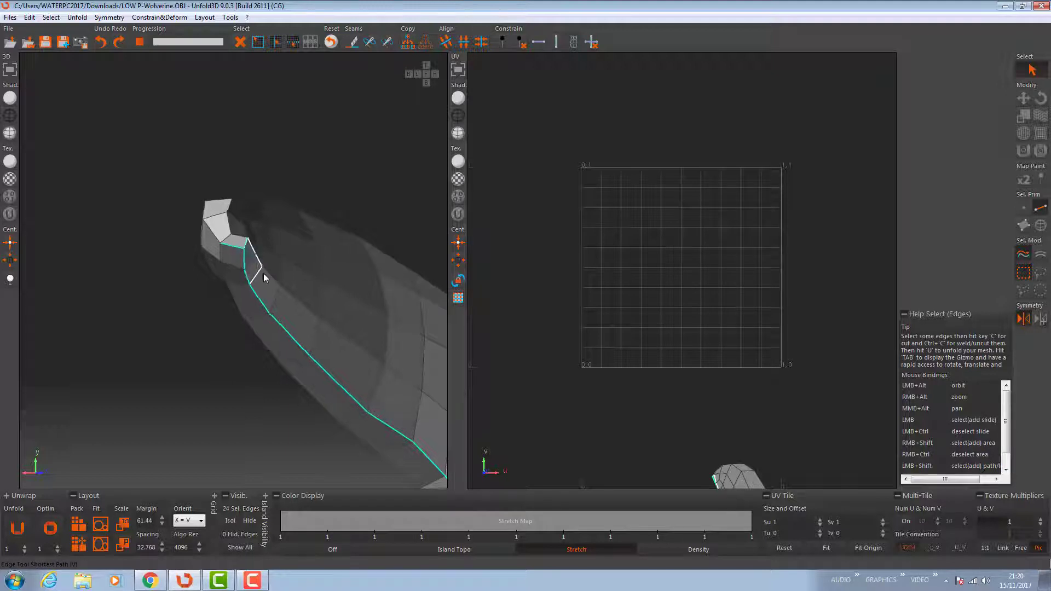
Cut the selected edges into seams and unfold the head island.
scroll(256, 286, up, 5)
scroll(263, 285, down, 3)
alt+right_drag(290, 287, 213, 246)
alt+middle_drag(334, 297, 300, 287)
scroll(291, 291, down, 6)
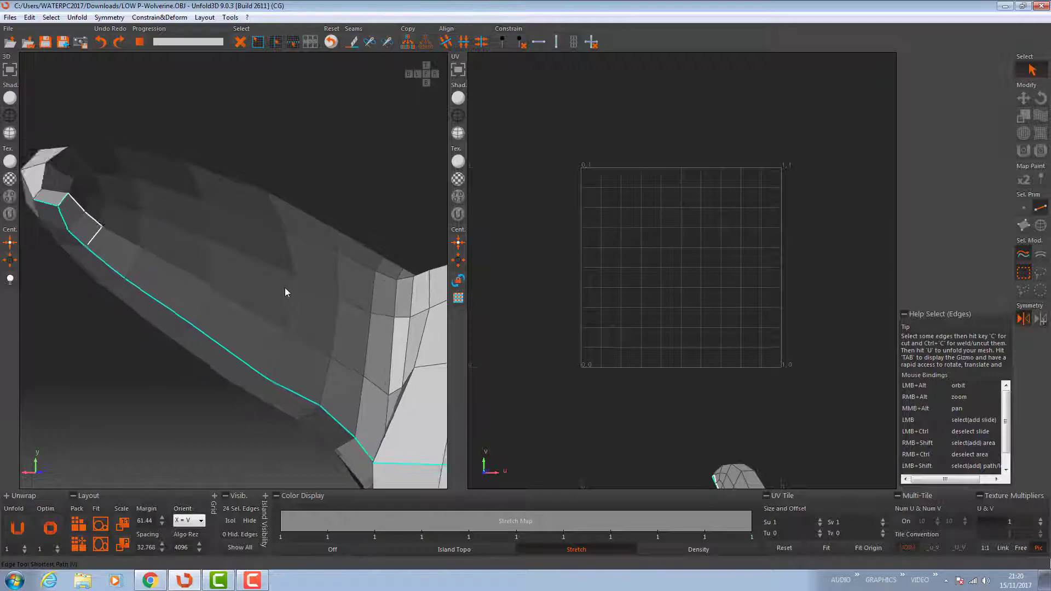
scroll(282, 286, down, 5)
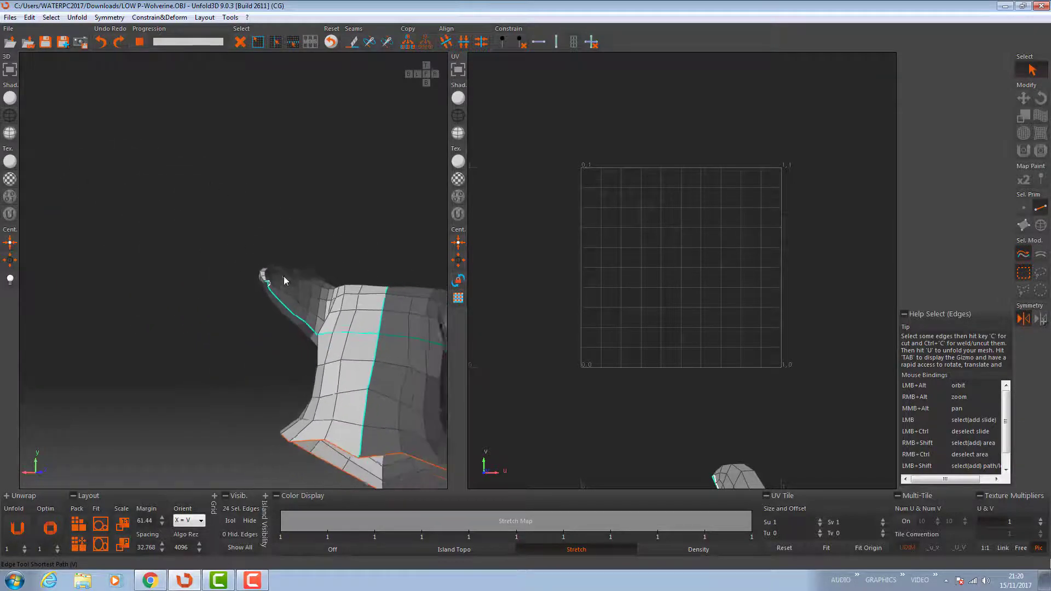
alt+drag(287, 300, 354, 317)
key(c)
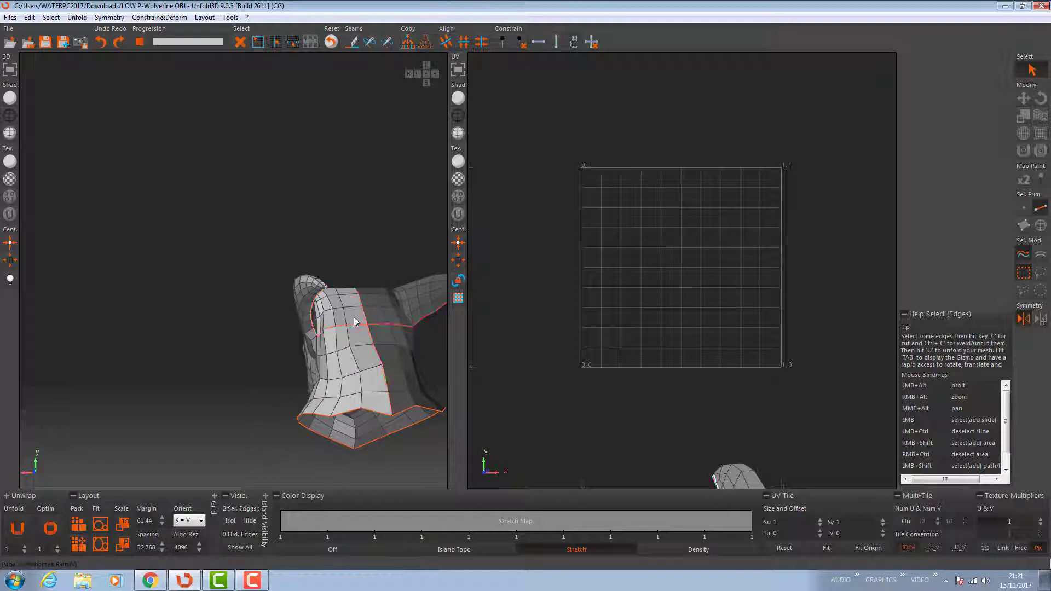
key(u)
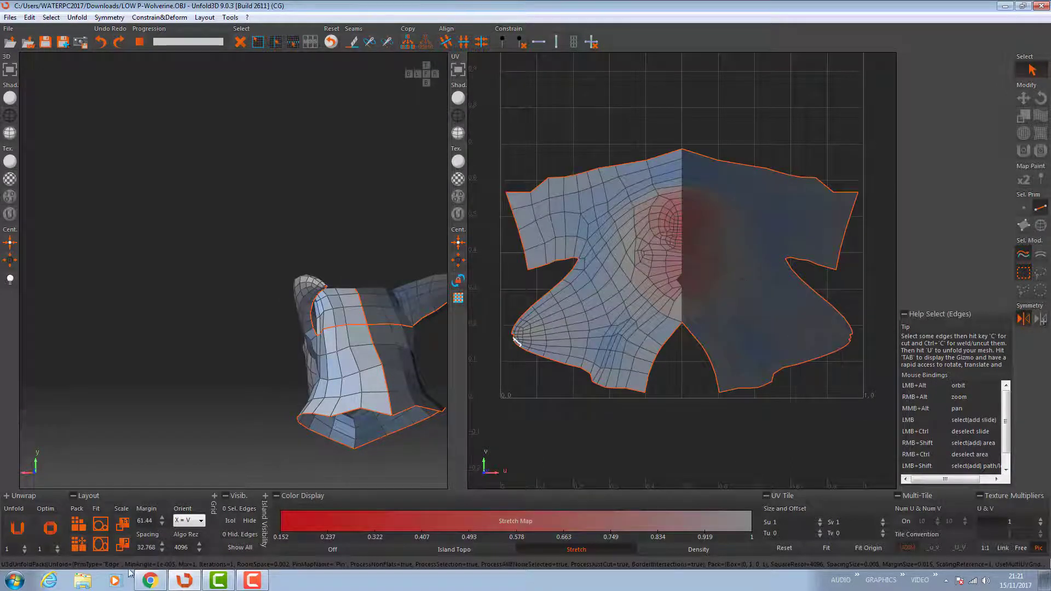
Run Optimize three times on the unfolded head UVs to reduce distortion.
click(54, 528)
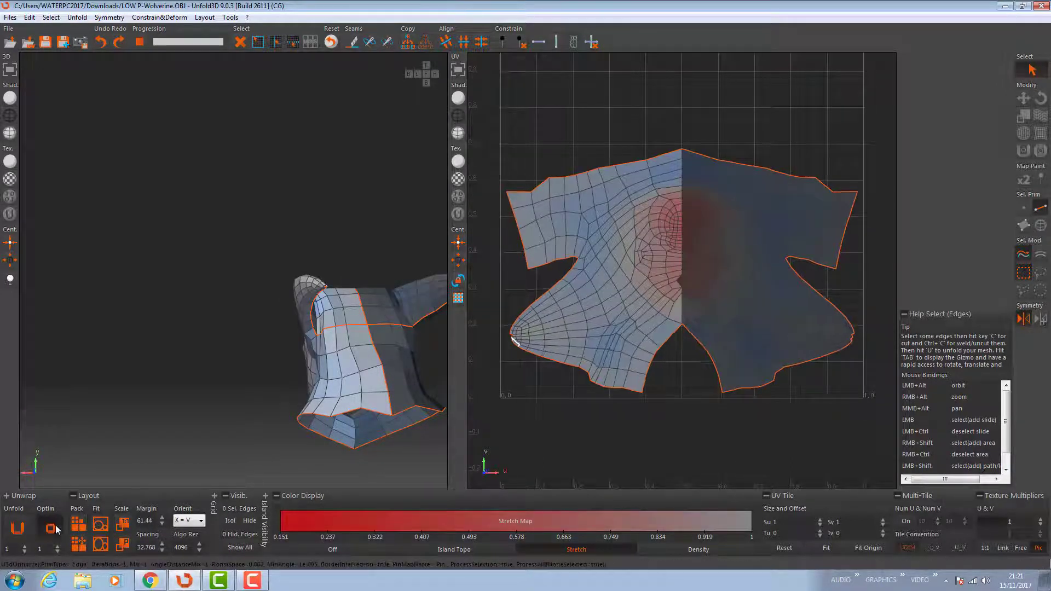
click(57, 528)
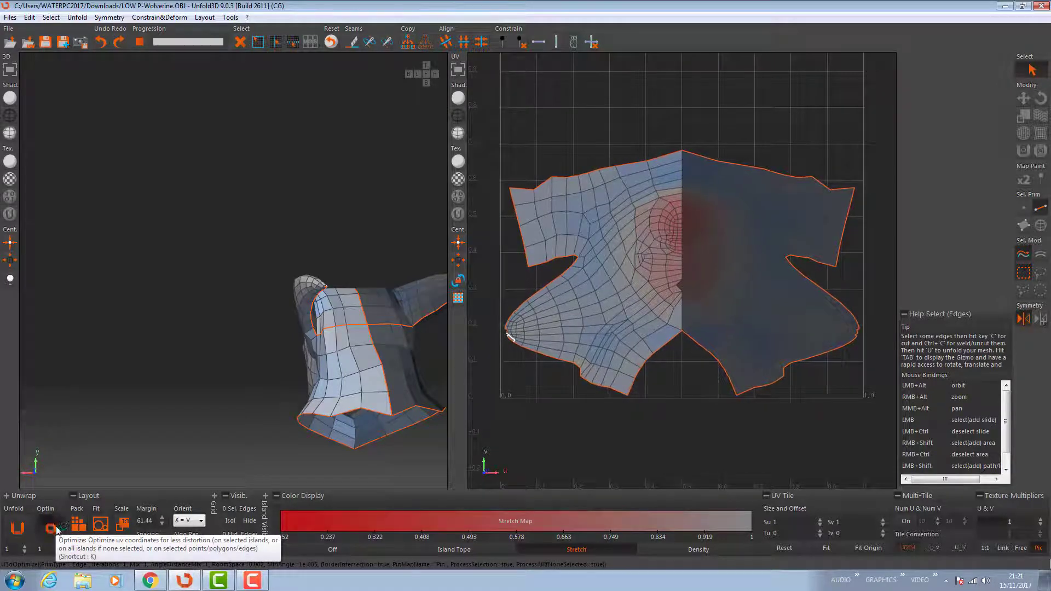
click(56, 529)
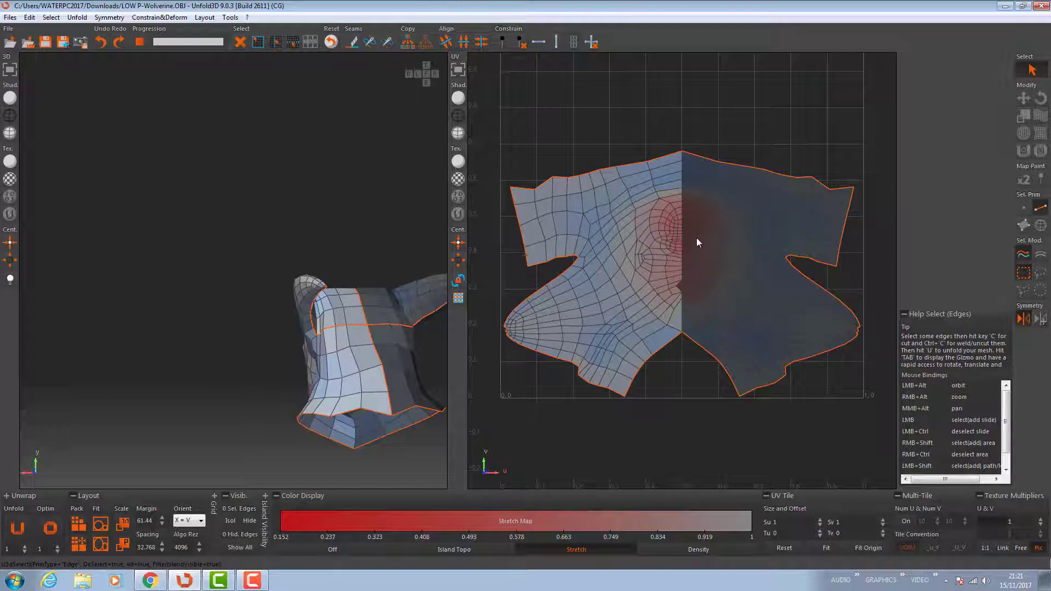
Examine the stretch colouring on the face and chin in both the UV layout and the 3D model.
scroll(698, 239, up, 3)
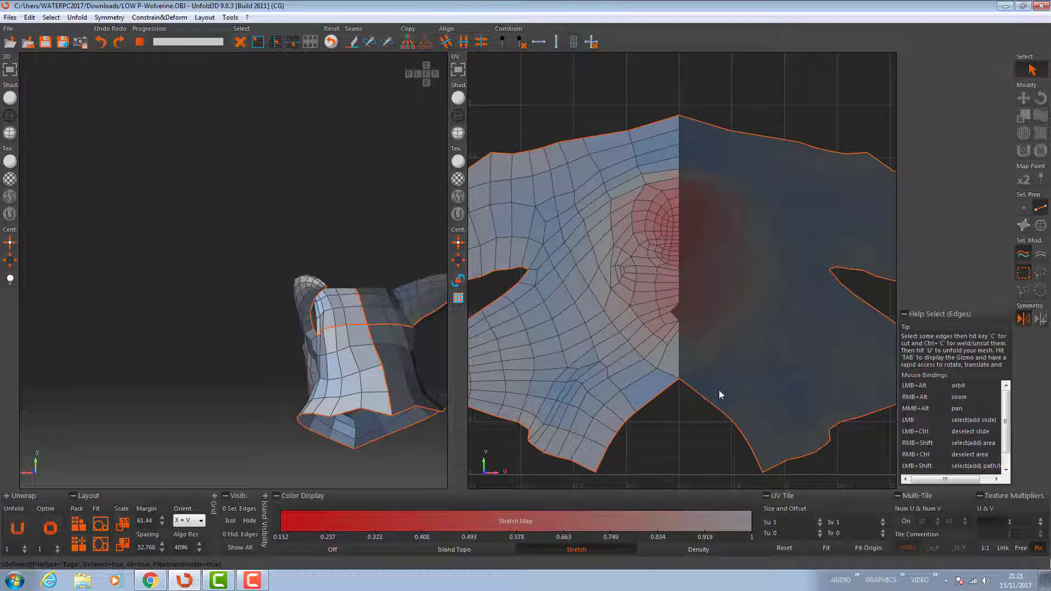
scroll(704, 327, down, 4)
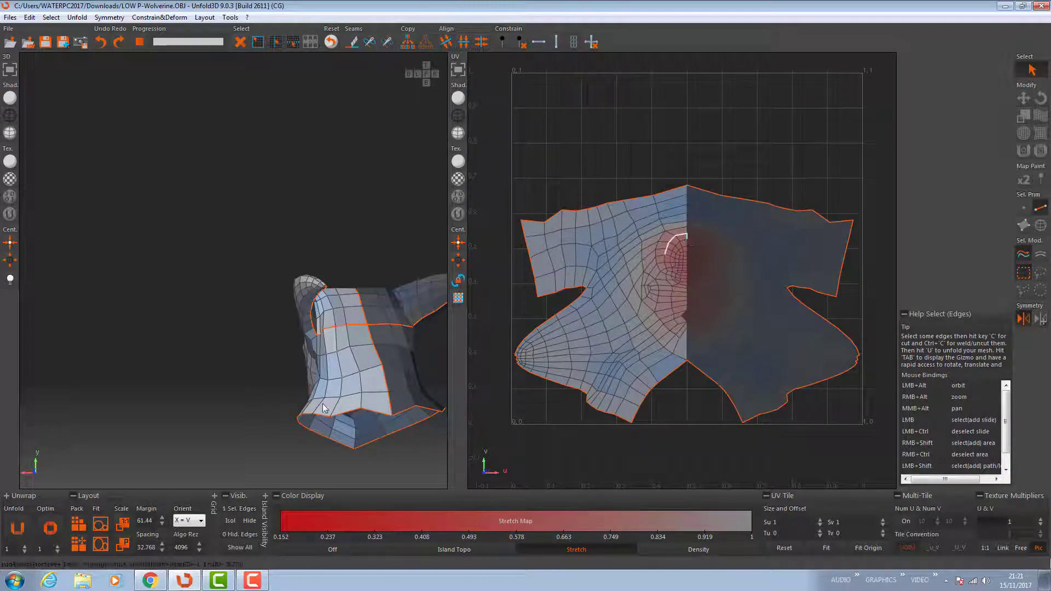
alt+drag(322, 404, 501, 391)
alt+right_drag(329, 423, 520, 548)
alt+drag(393, 403, 351, 392)
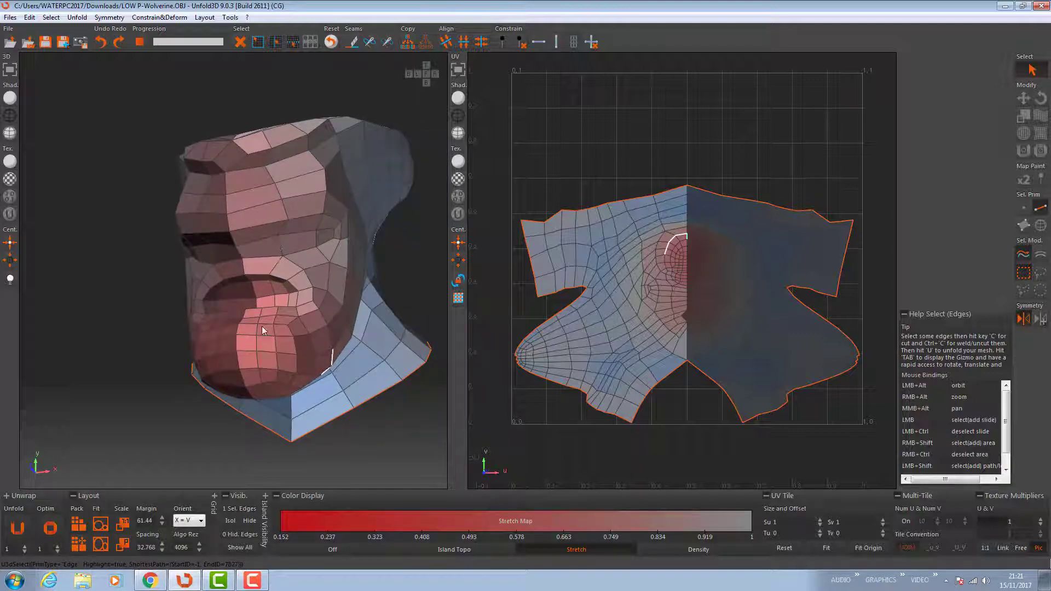
alt+drag(260, 376, 185, 383)
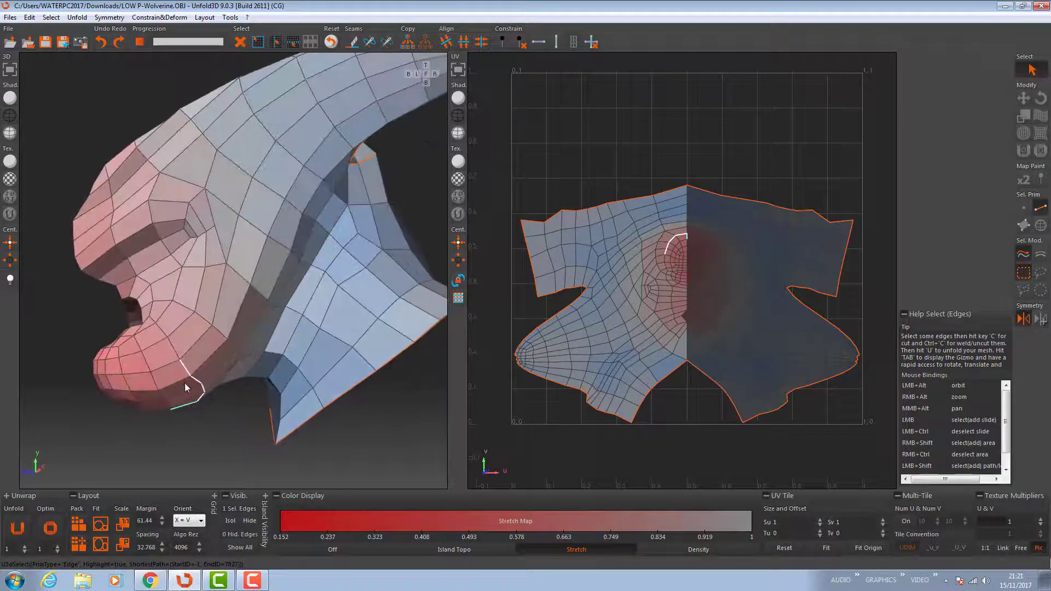
scroll(242, 376, up, 4)
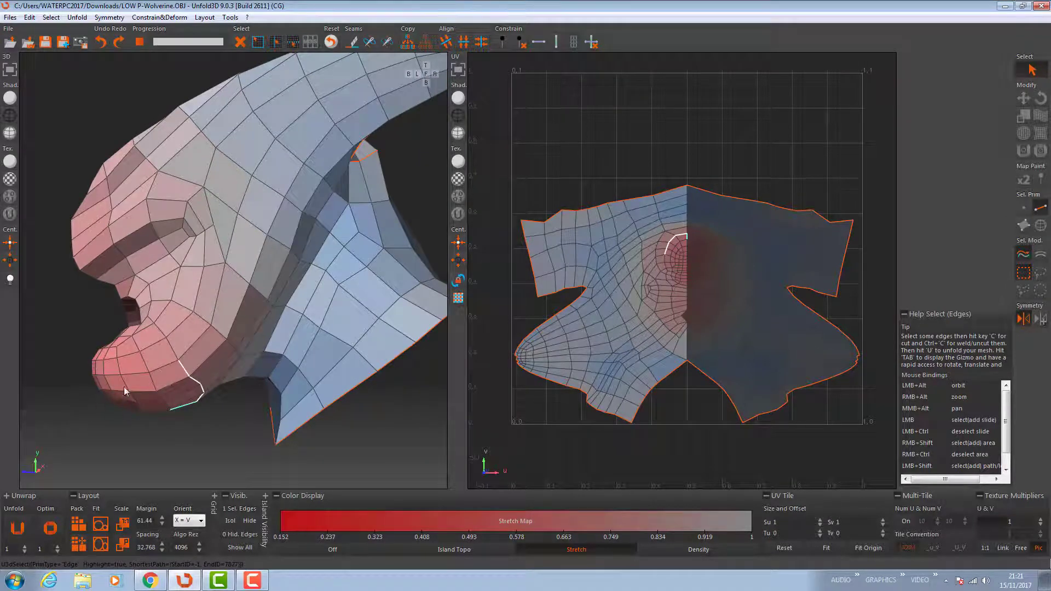
alt+drag(110, 389, 153, 389)
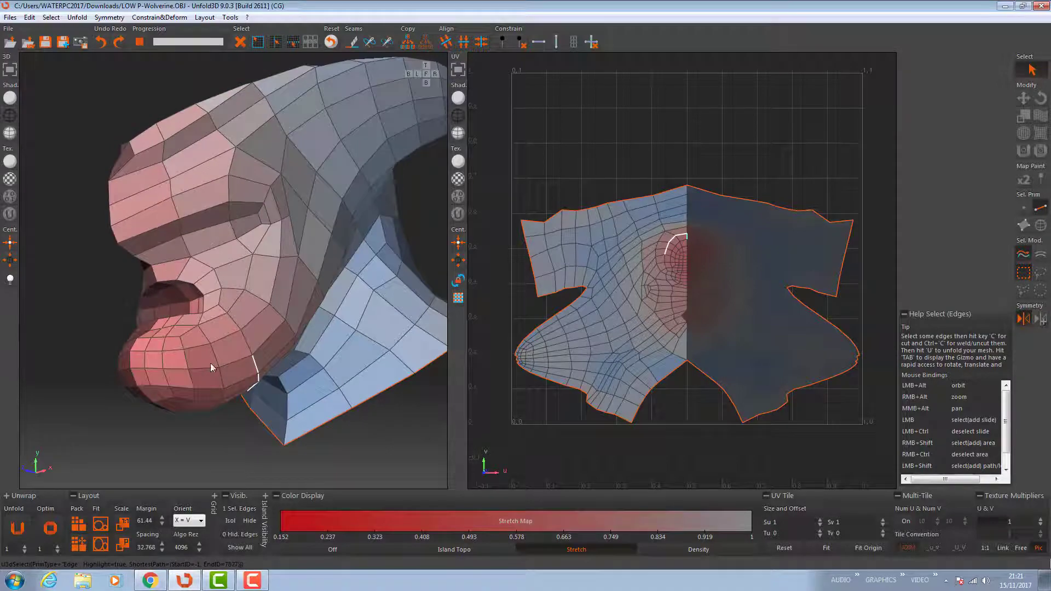
alt+drag(211, 363, 172, 357)
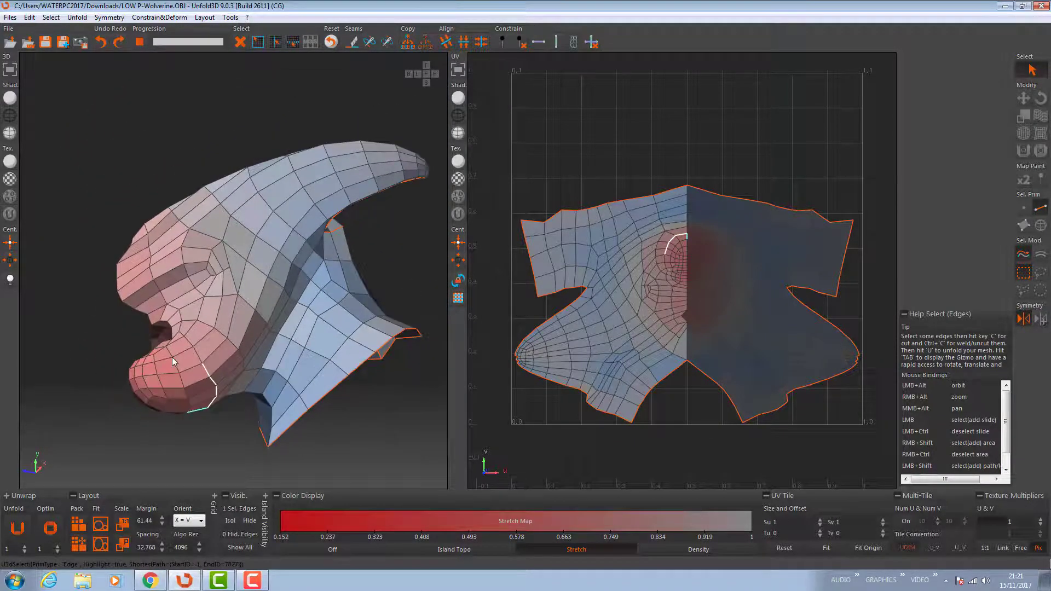
alt+right_drag(172, 357, 139, 311)
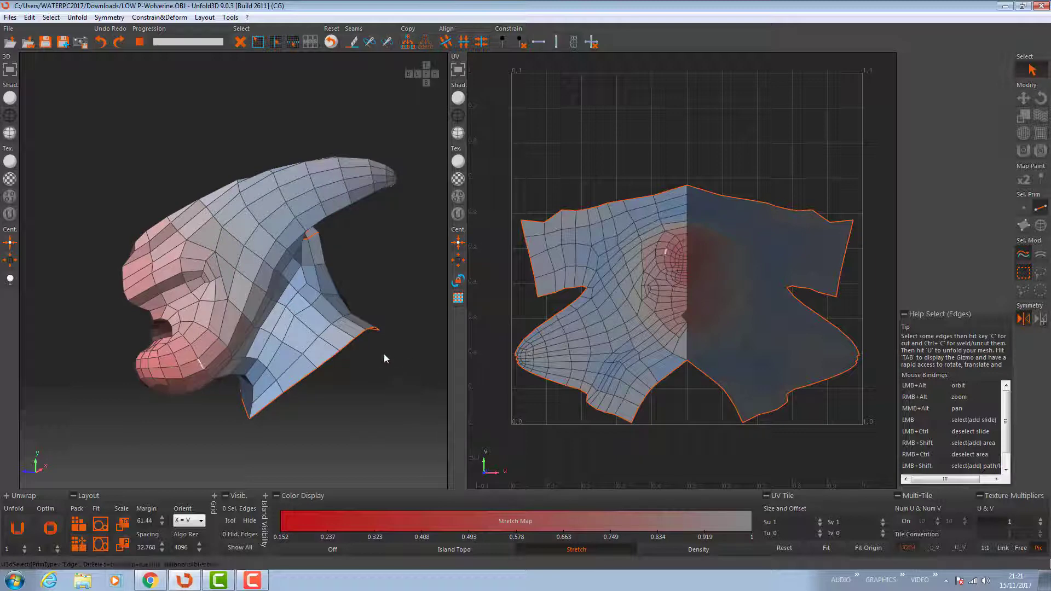
Inspect the seams across the back of the head and under the fins in an enlarged 3D view, and restore the split layout.
alt+drag(396, 363, 300, 352)
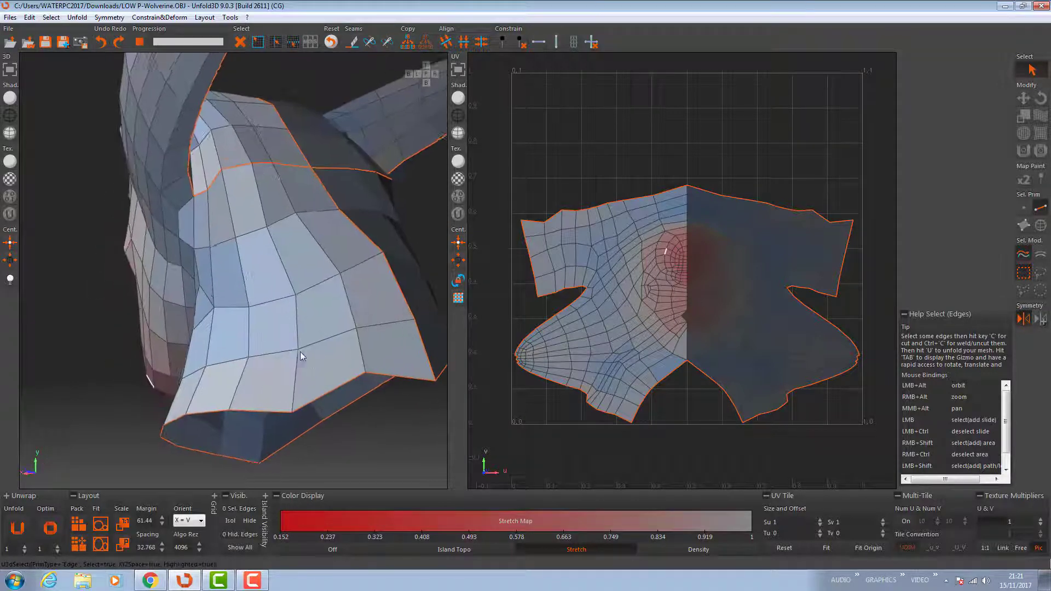
alt+right_drag(300, 352, 261, 299)
alt+drag(382, 290, 322, 311)
alt+middle_drag(419, 311, 291, 289)
click(9, 69)
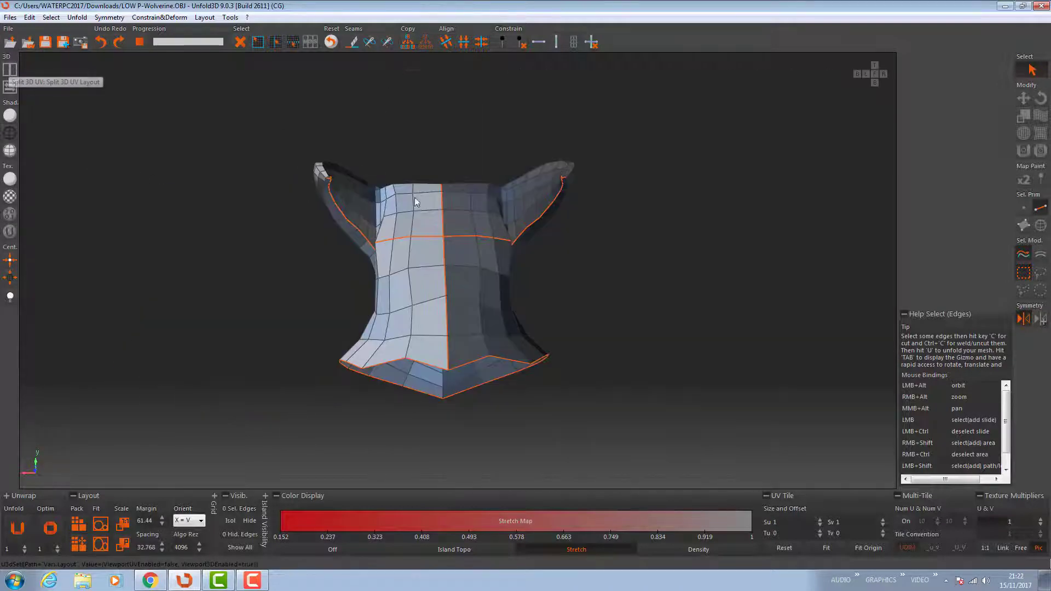
alt+drag(415, 197, 427, 230)
scroll(430, 236, up, 3)
scroll(436, 376, down, 5)
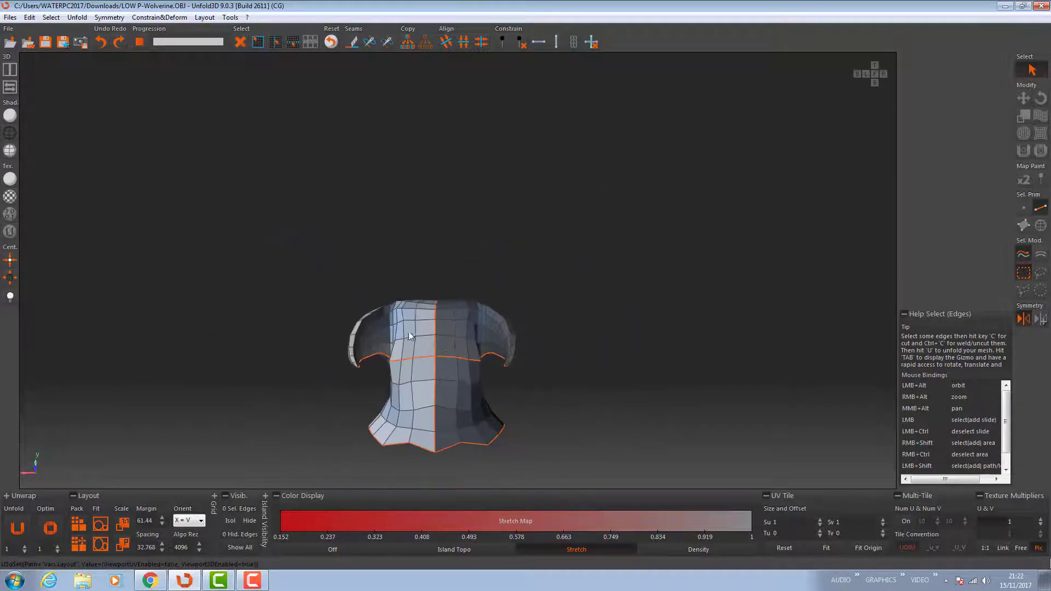
alt+drag(438, 372, 429, 331)
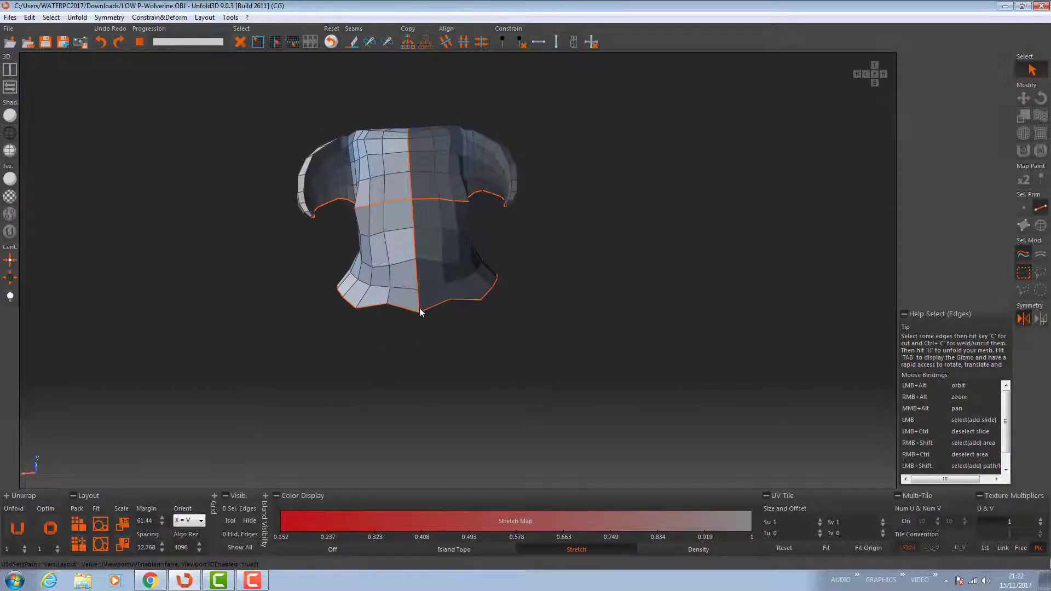
alt+drag(405, 147, 414, 182)
alt+drag(414, 294, 370, 266)
alt+right_drag(371, 265, 485, 219)
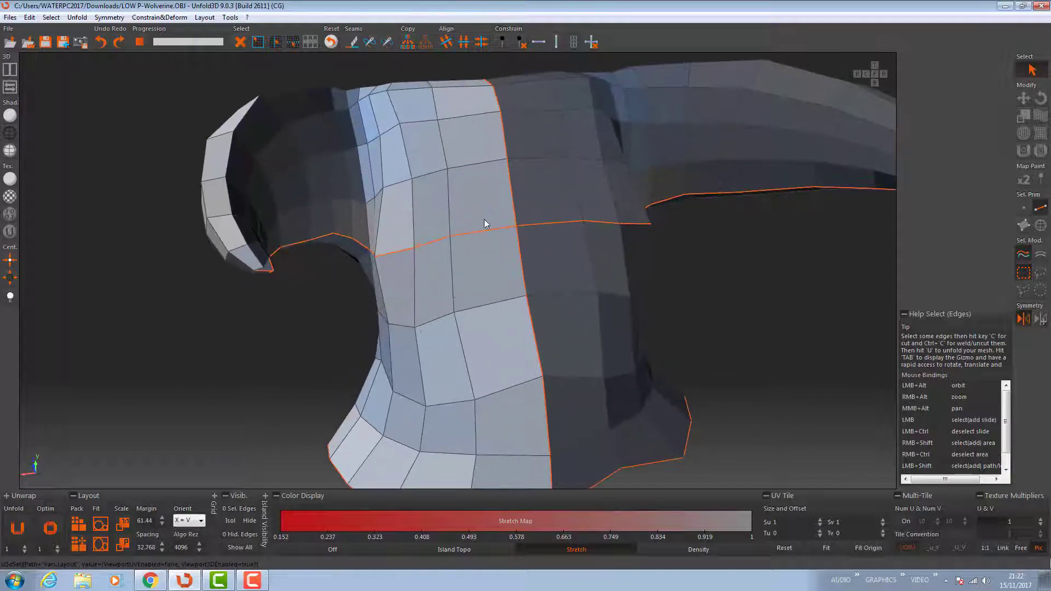
alt+right_drag(371, 261, 345, 350)
alt+middle_drag(345, 350, 385, 240)
alt+drag(386, 241, 404, 233)
alt+middle_drag(407, 151, 417, 262)
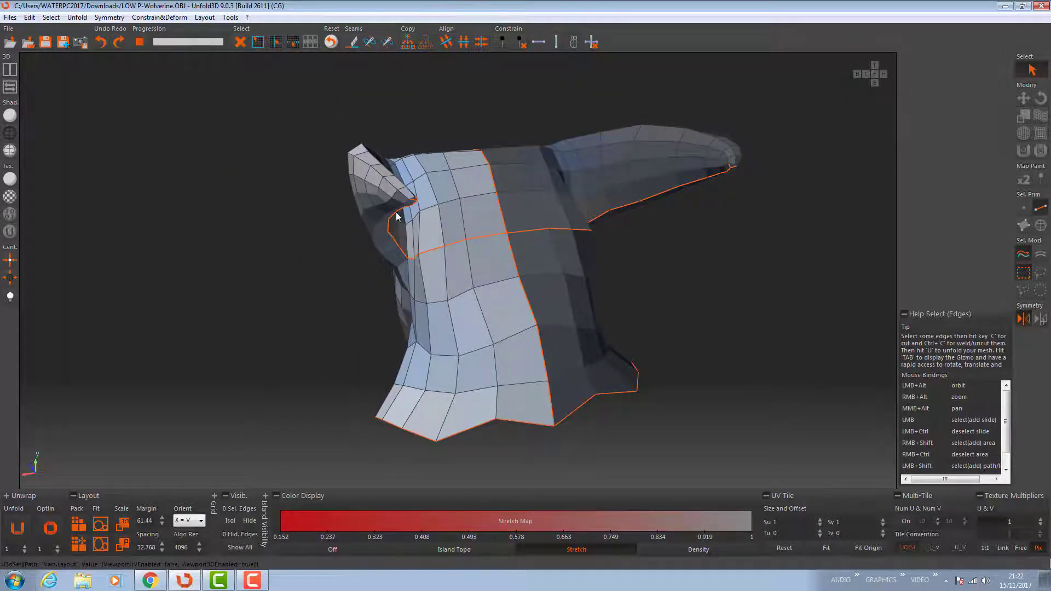
alt+drag(379, 206, 344, 209)
scroll(335, 218, up, 3)
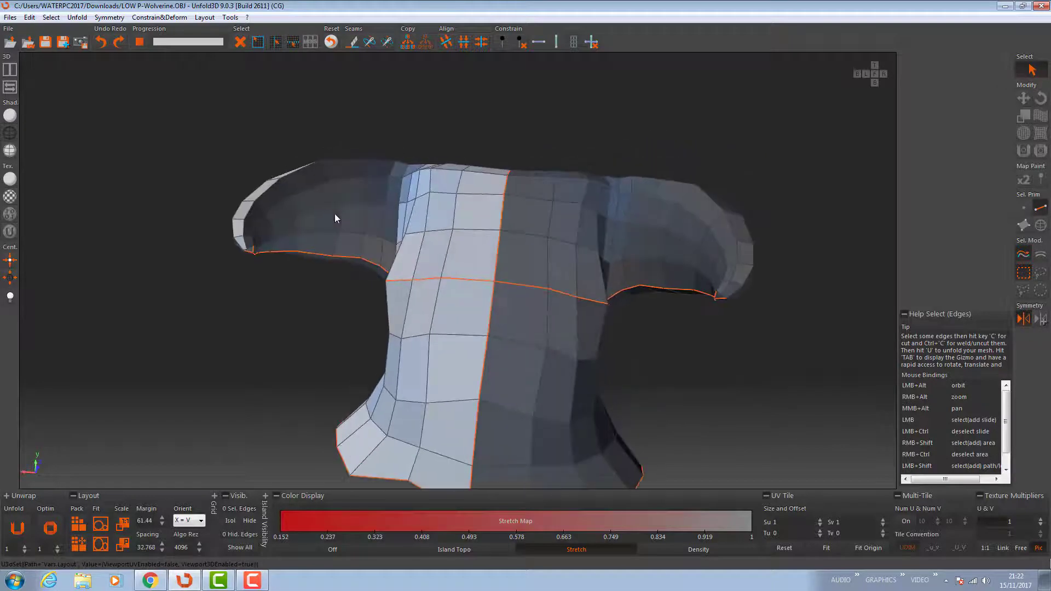
alt+drag(416, 229, 446, 228)
alt+right_drag(391, 268, 460, 274)
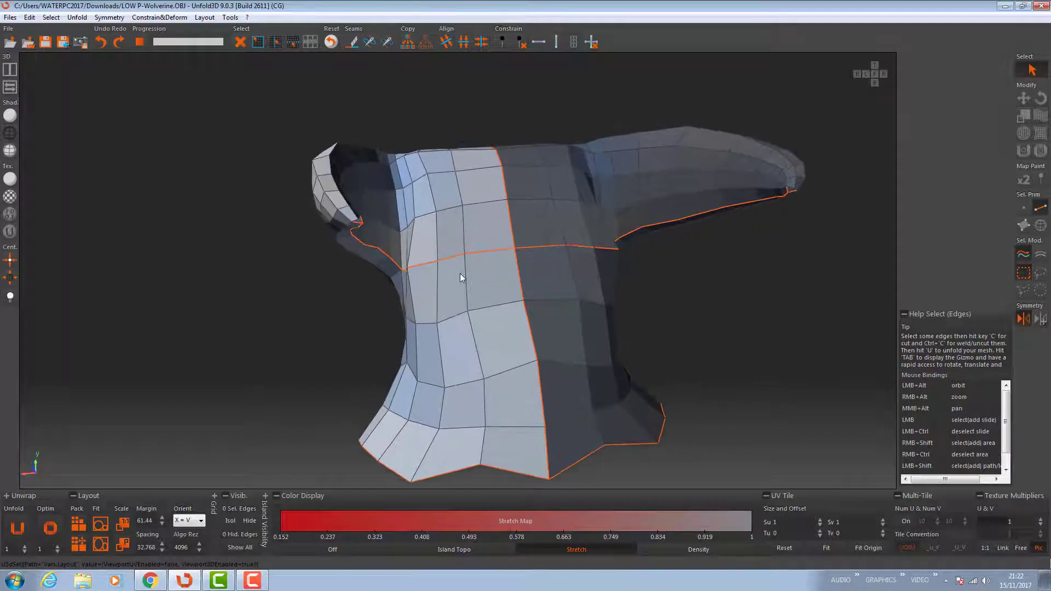
click(9, 74)
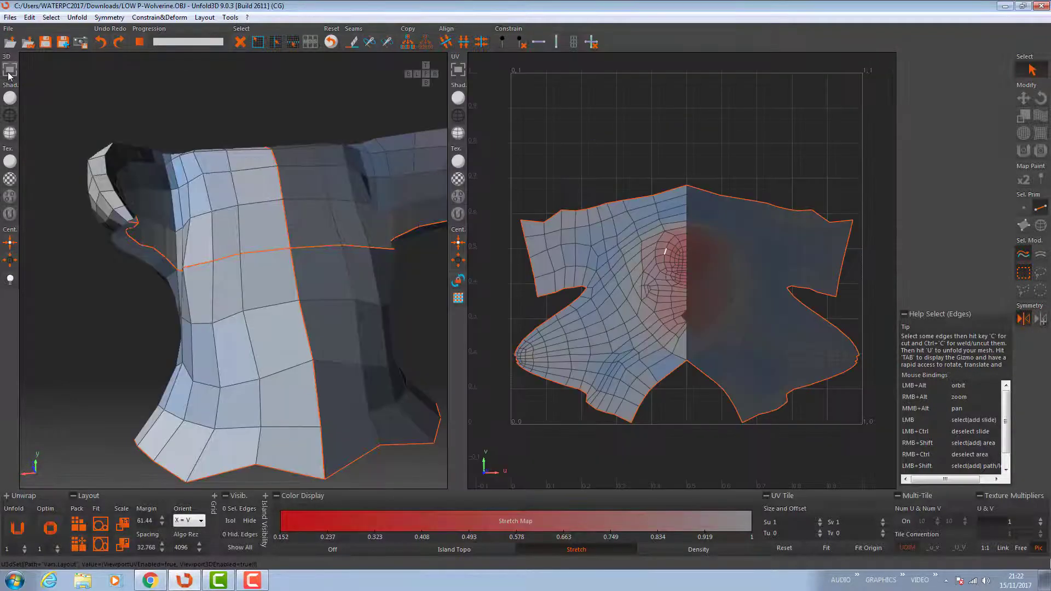
Select the path of edges running from the end of the seam beneath the fin down the back of the jaw.
scroll(554, 381, up, 4)
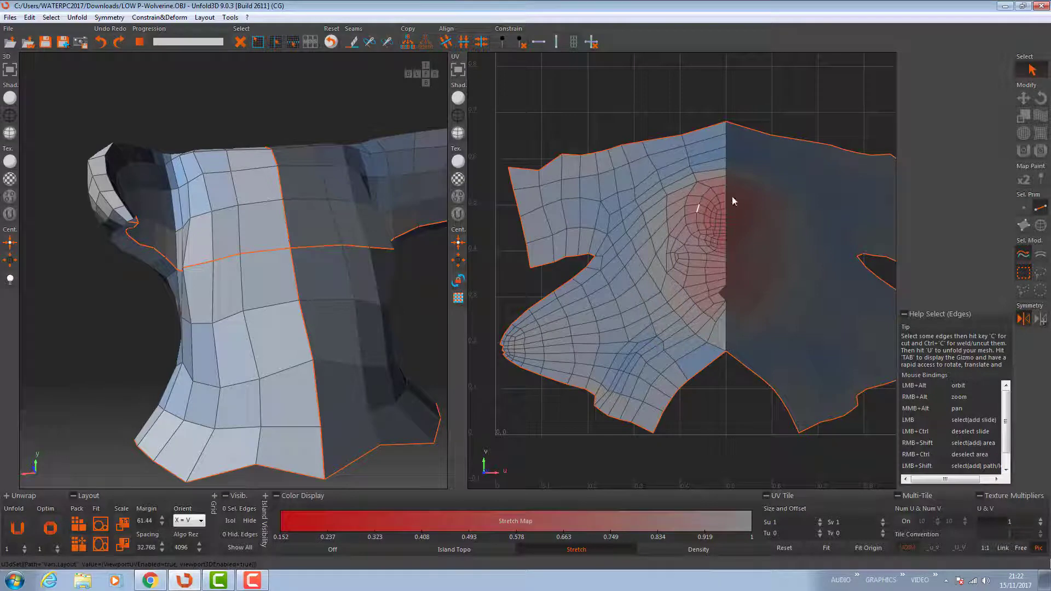
alt+drag(357, 386, 400, 340)
alt+right_drag(277, 273, 321, 382)
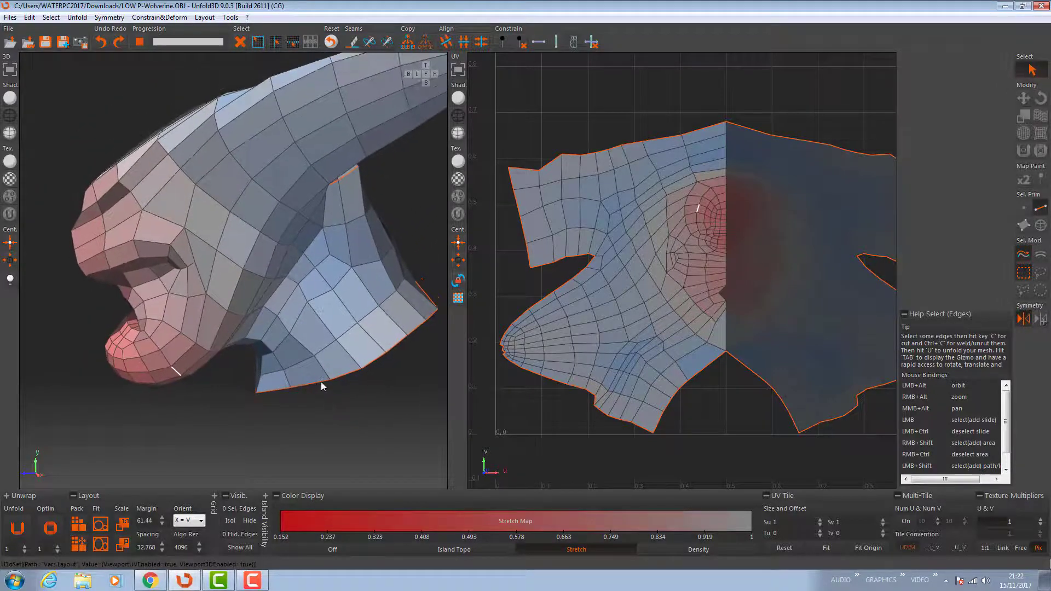
alt+drag(322, 261, 245, 205)
shift+click(239, 205)
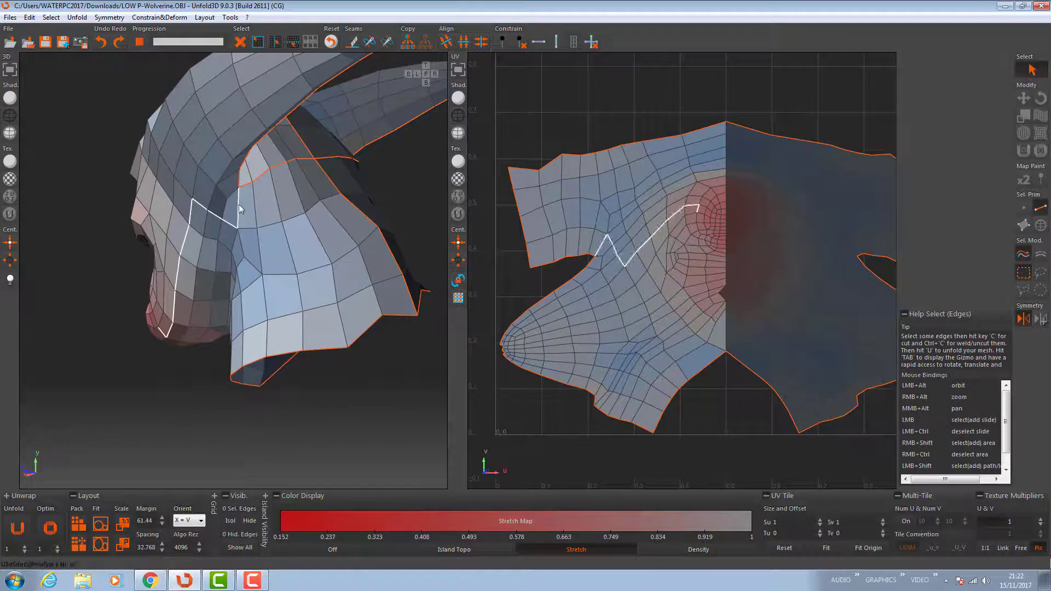
click(239, 210)
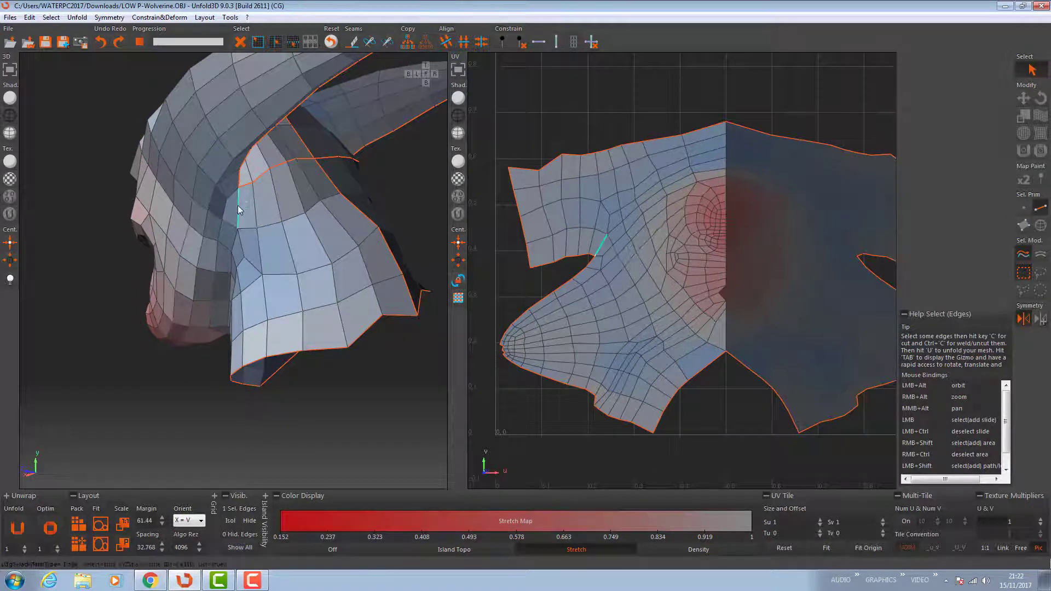
alt+drag(225, 290, 281, 284)
alt+right_drag(281, 284, 265, 334)
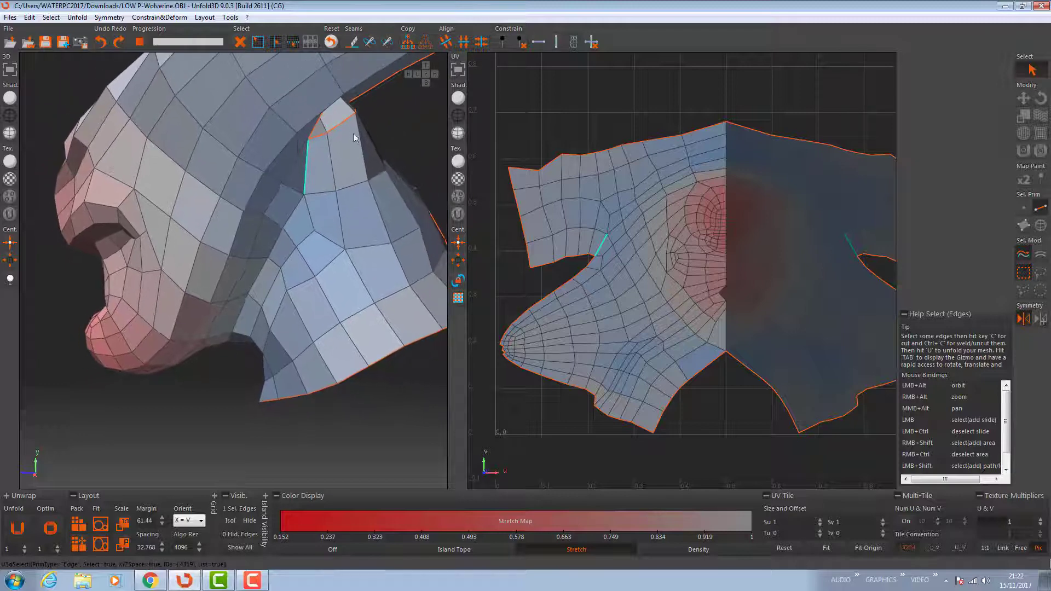
click(305, 144)
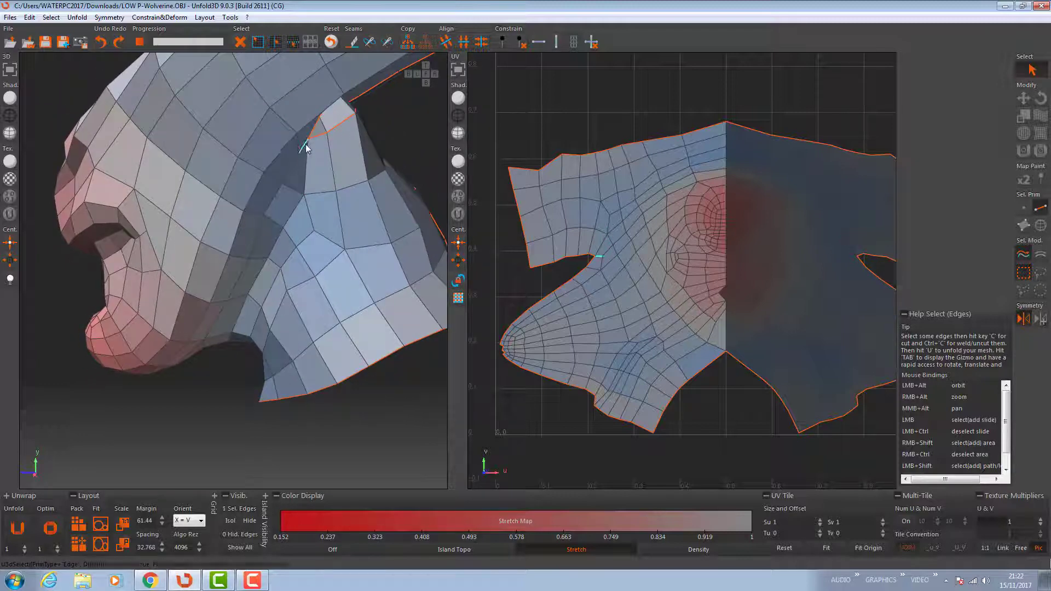
shift+click(234, 291)
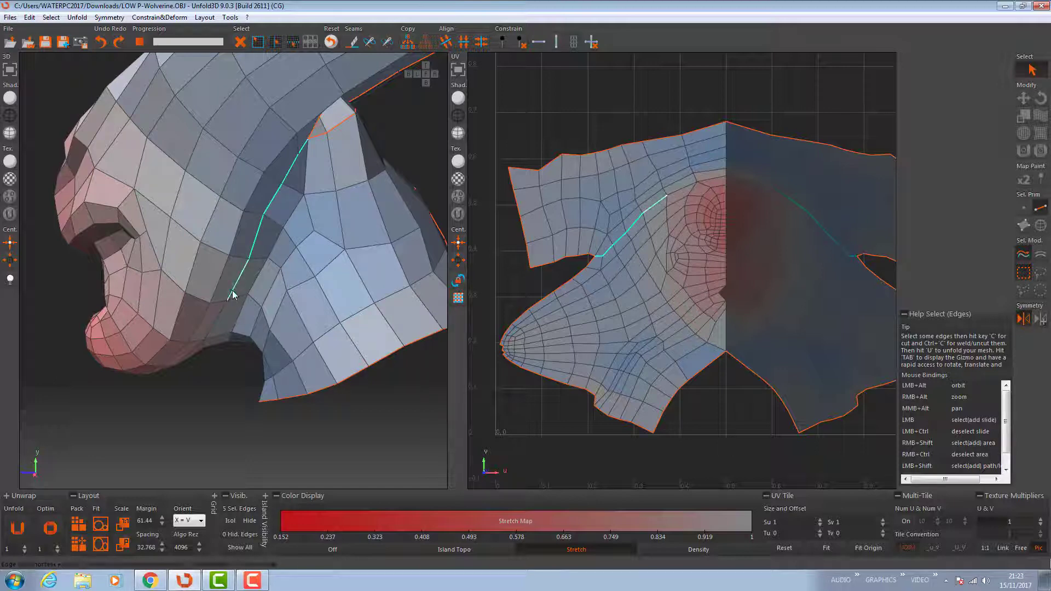
Continue the edge selection along the underside of the jaw to the centre line beneath the chin.
click(214, 327)
alt+drag(246, 300, 235, 342)
alt+middle_drag(244, 372, 229, 244)
alt+right_drag(301, 269, 302, 400)
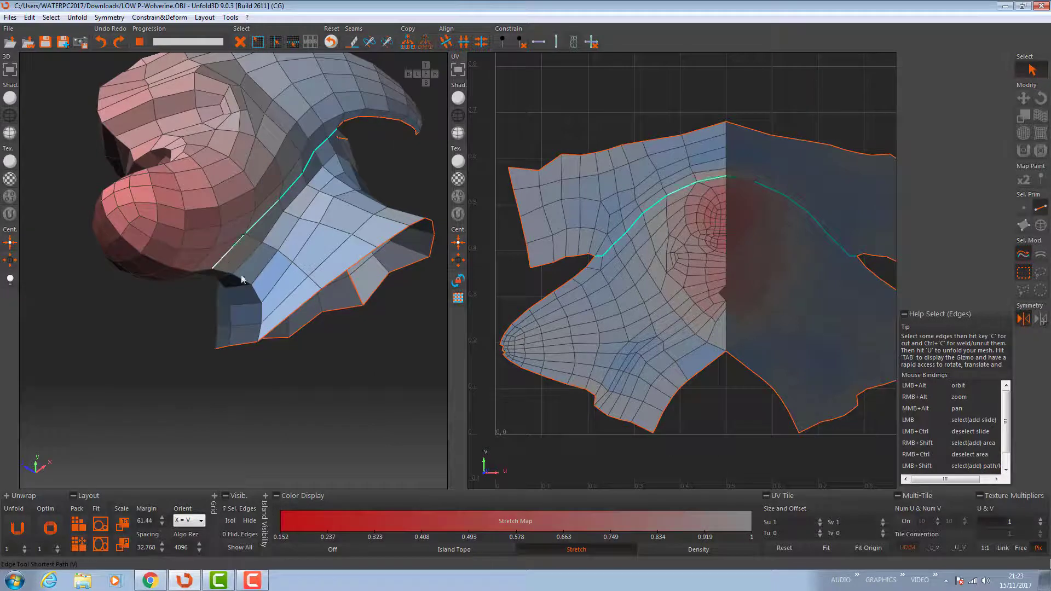
alt+drag(301, 254, 249, 198)
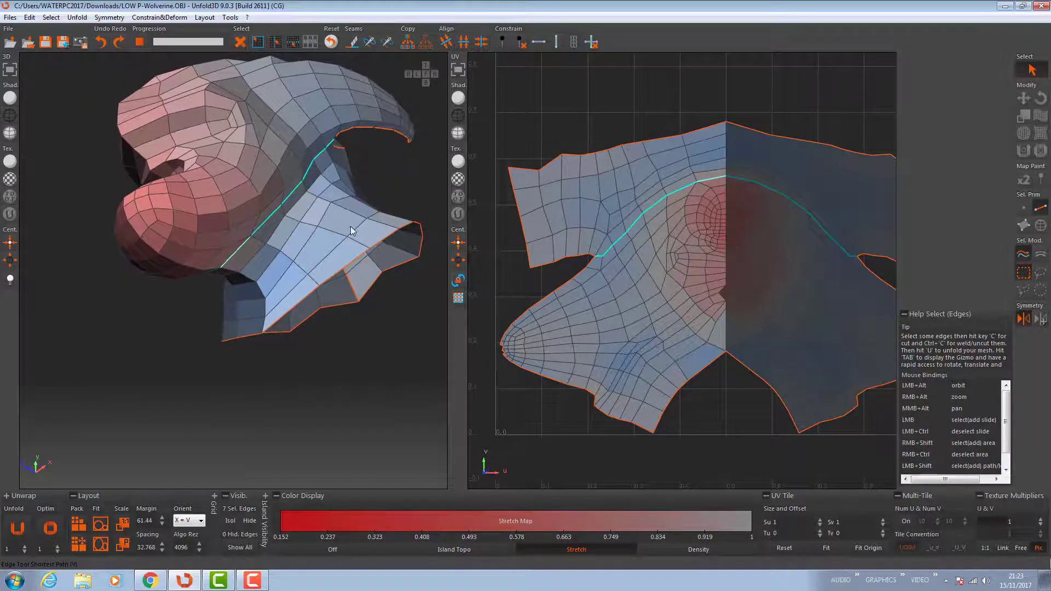
Extend the selection up the lower centre line of the chin, and cut and unfold the head along the selected edges.
alt+drag(350, 225, 285, 339)
alt+middle_drag(285, 350, 279, 270)
alt+right_drag(279, 276, 304, 208)
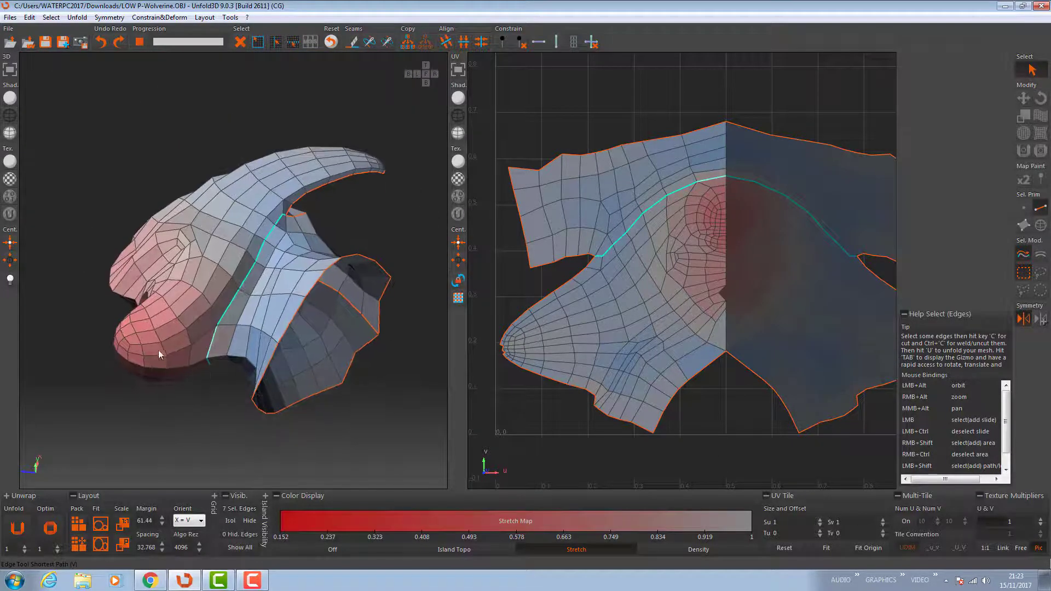
alt+drag(159, 350, 305, 143)
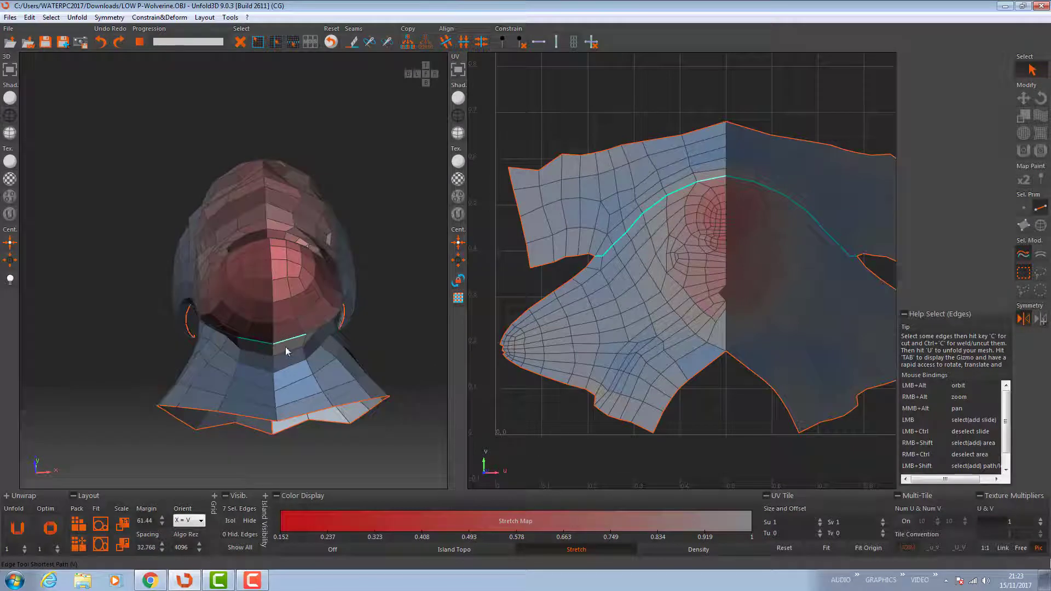
key(f)
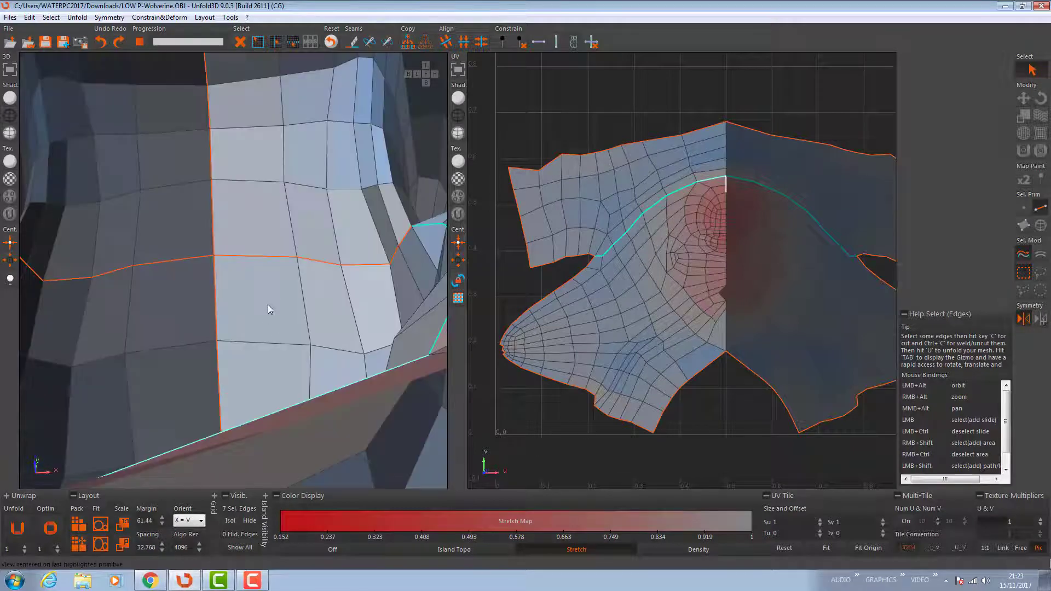
alt+right_drag(268, 304, 216, 19)
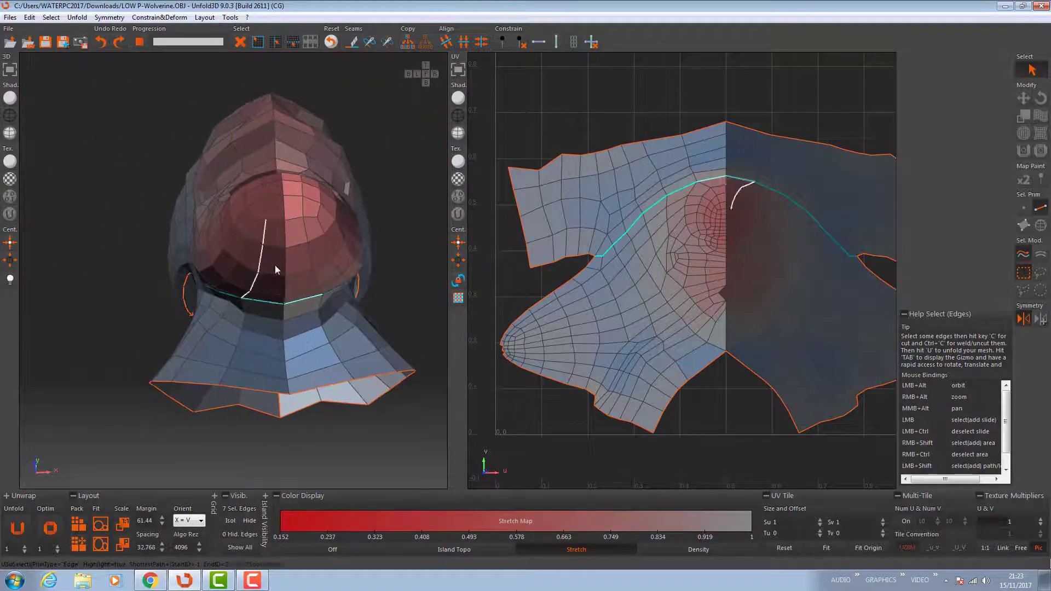
shift+click(286, 299)
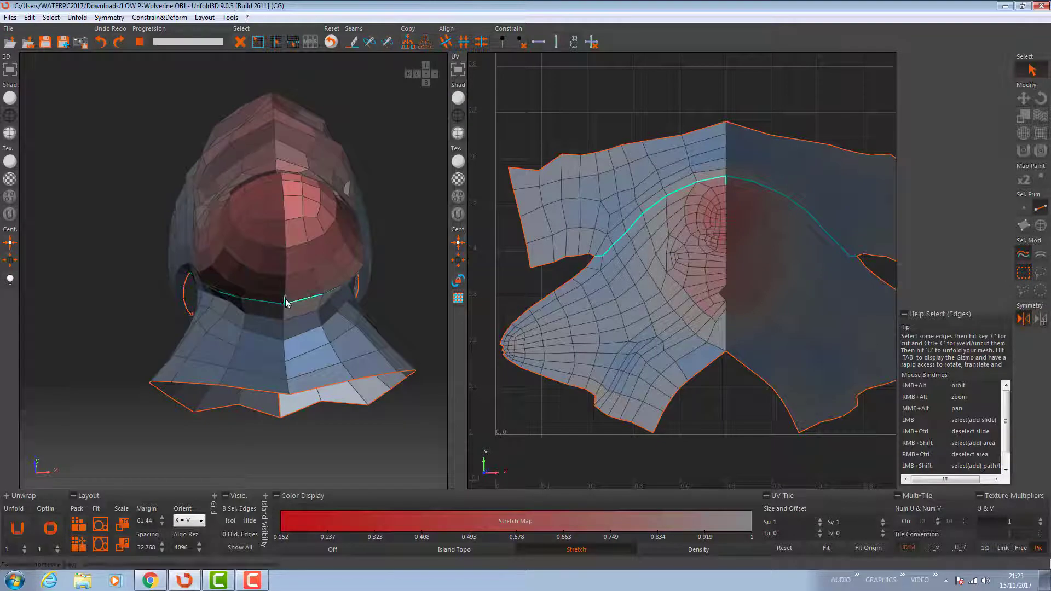
click(286, 266)
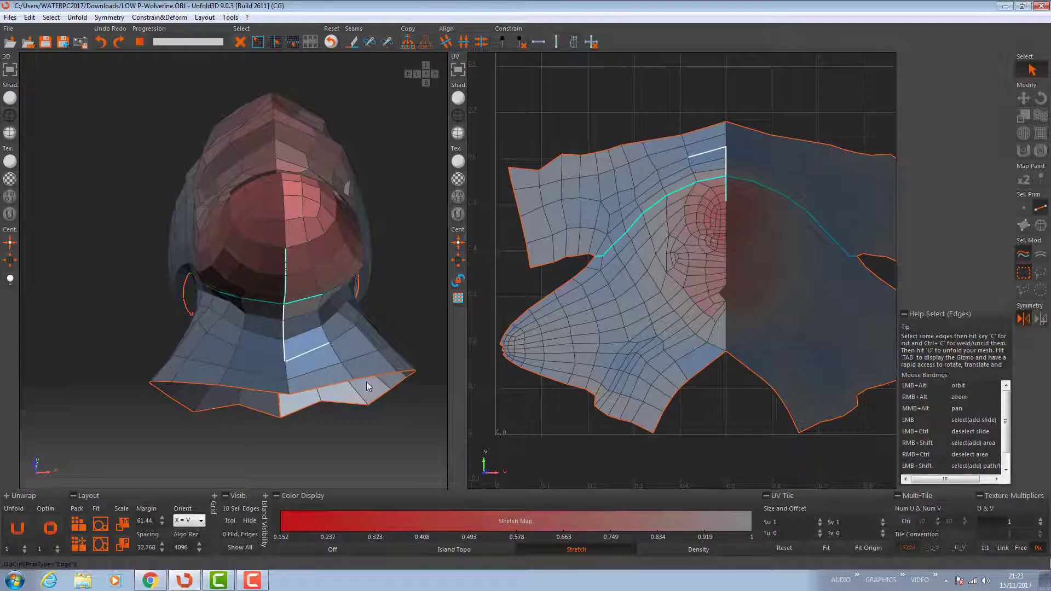
key(c)
key(u)
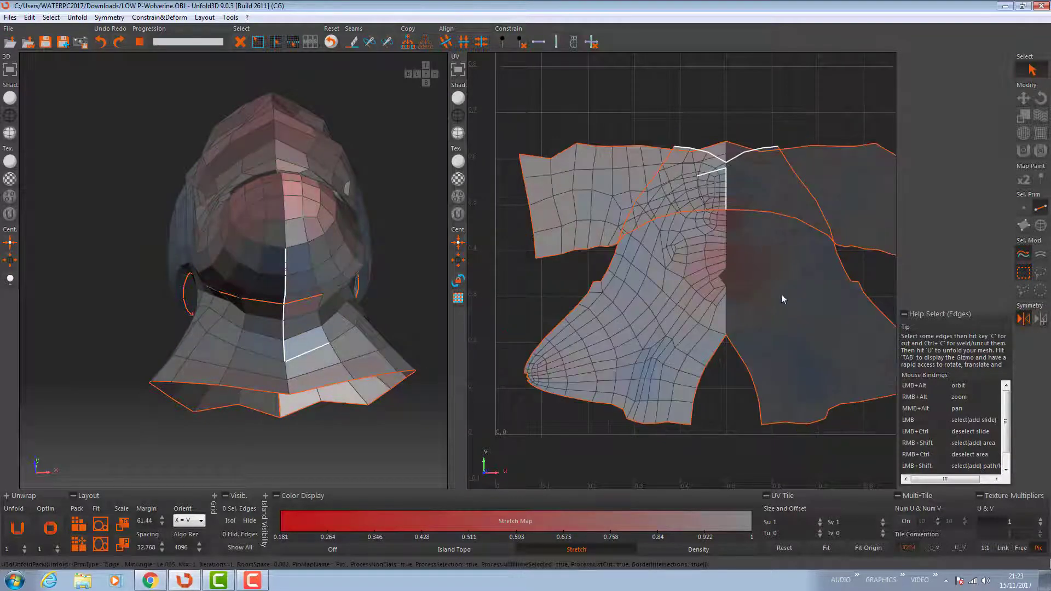
Optimize the unfolded head UVs once and pack the separated neck and face islands into the UV tile.
click(53, 526)
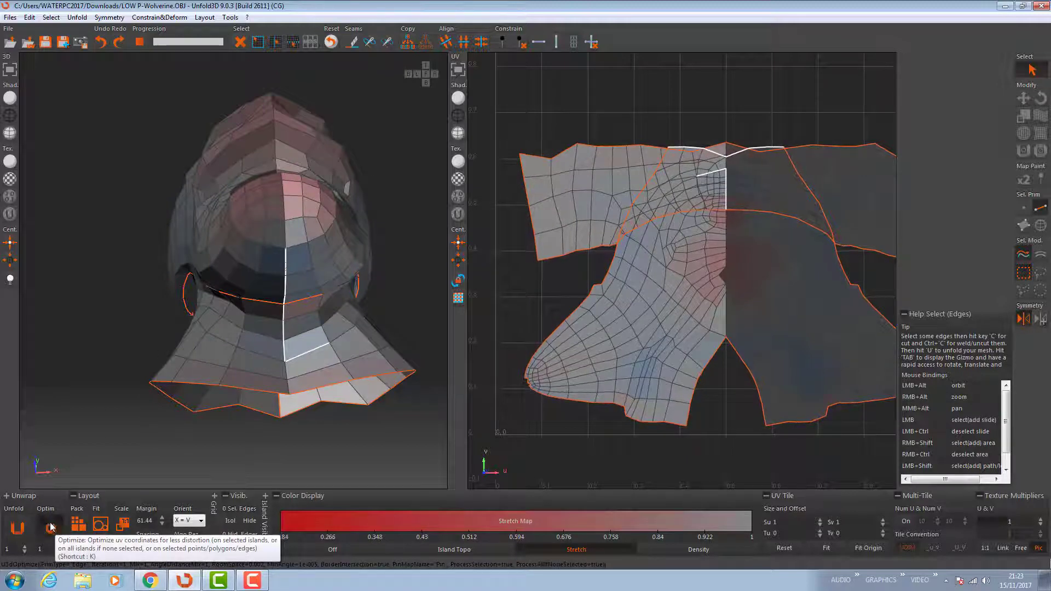
scroll(710, 258, down, 1)
scroll(707, 252, down, 3)
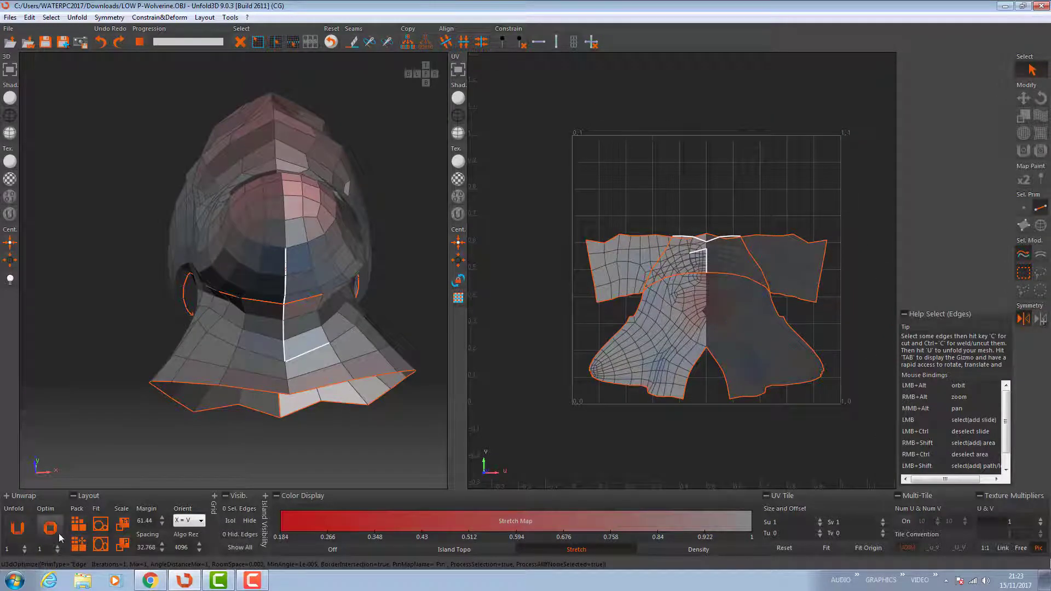
click(80, 526)
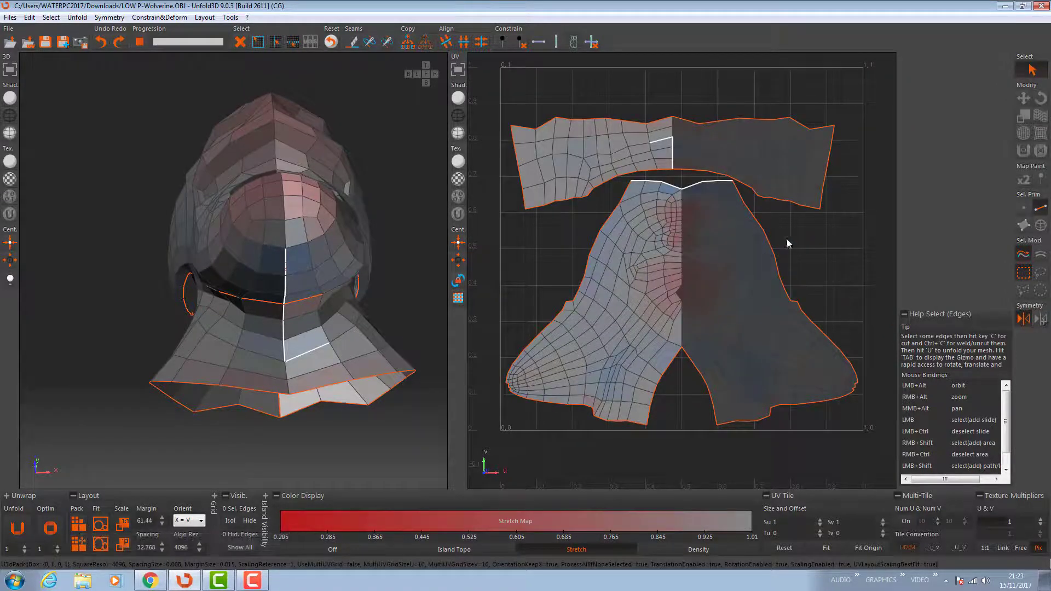
click(429, 259)
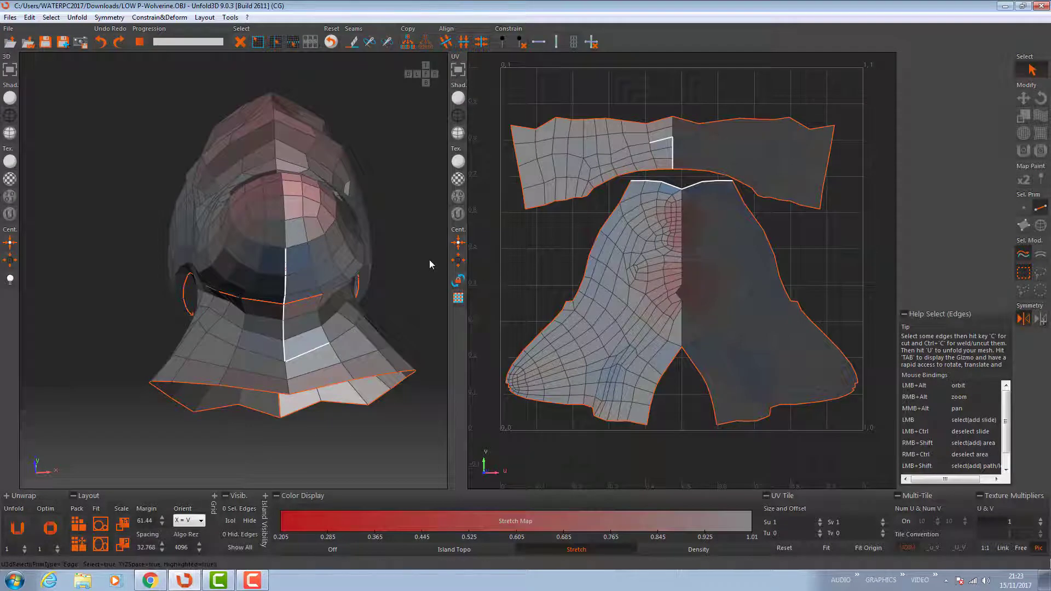
click(430, 260)
Try to extend the seam down the forehead's centre line to the brow and unfold the face island.
alt+right_drag(345, 286, 284, 231)
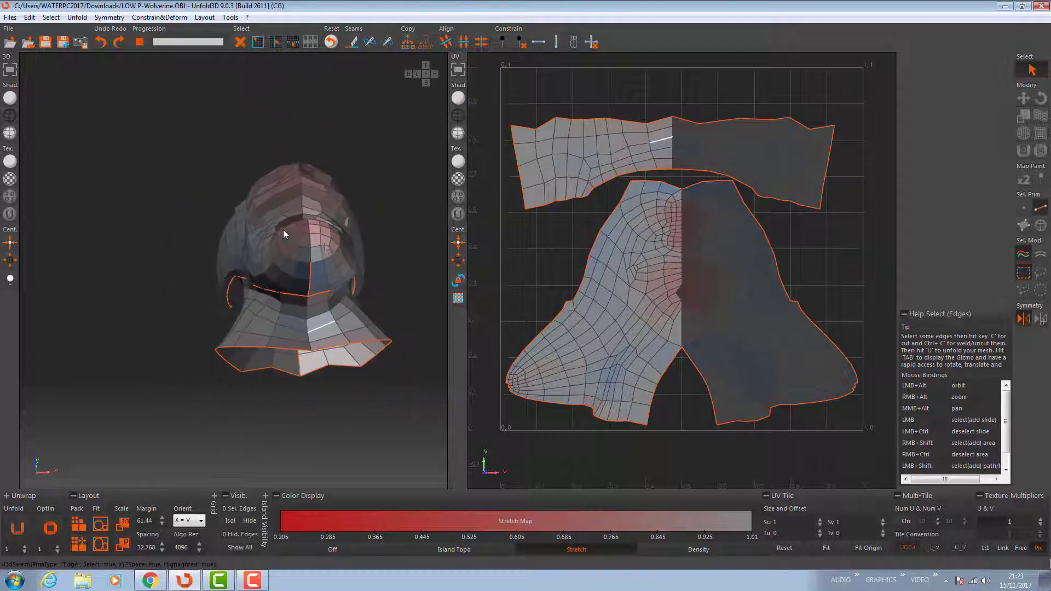
alt+drag(329, 252, 326, 330)
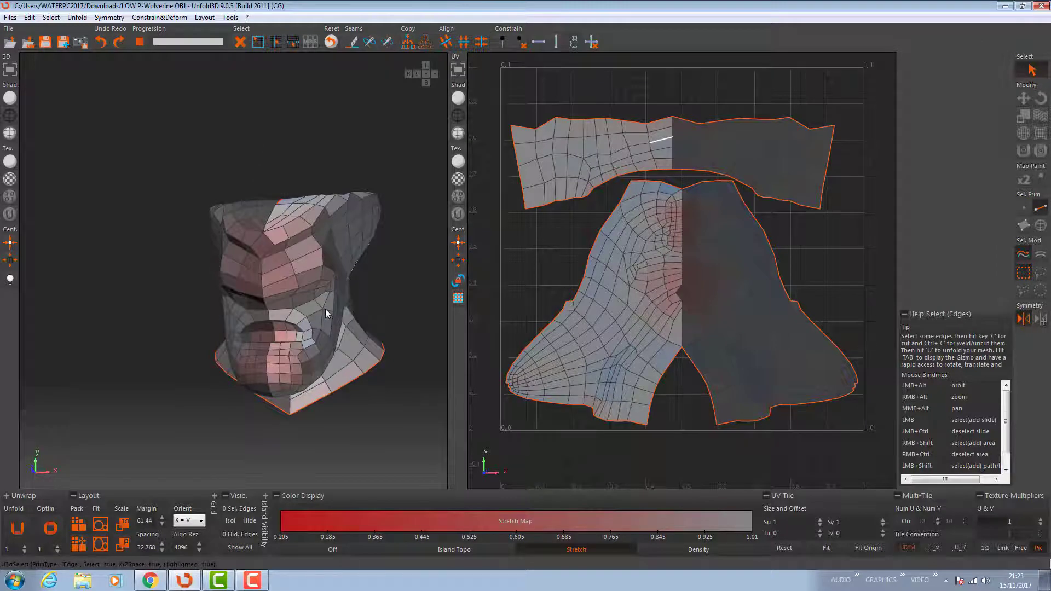
alt+drag(299, 243, 287, 265)
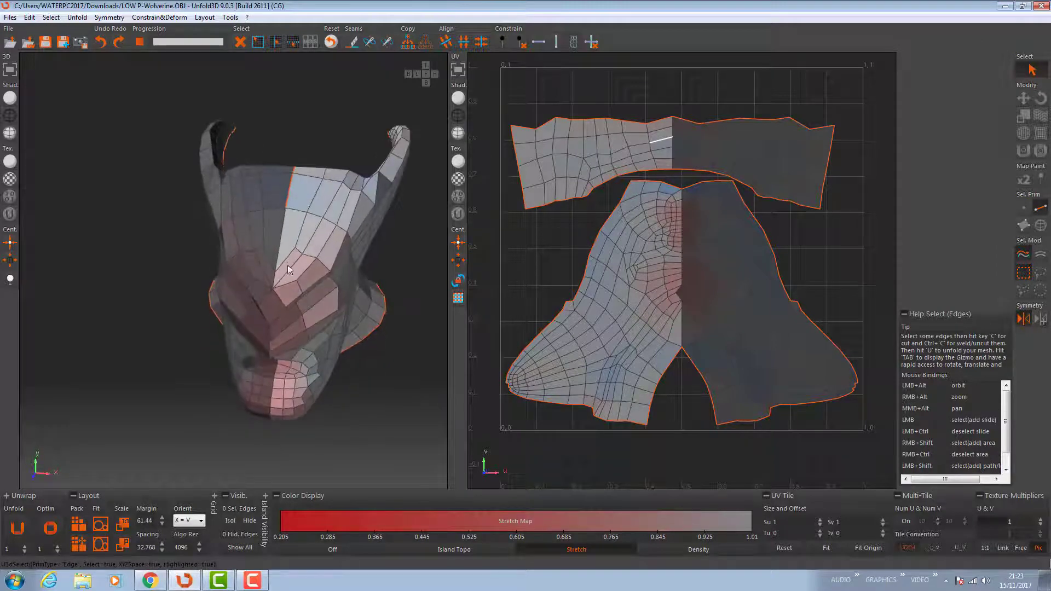
mouse_move(288, 265)
alt+right_down()
mouse_move(301, 291)
mouse_move(296, 280)
alt+right_up()
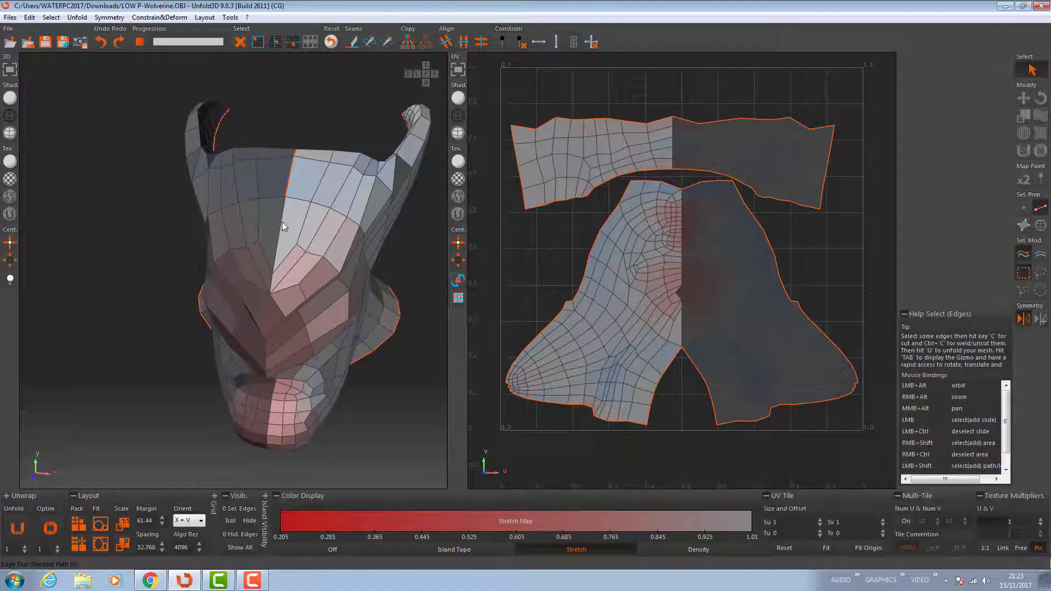
click(282, 227)
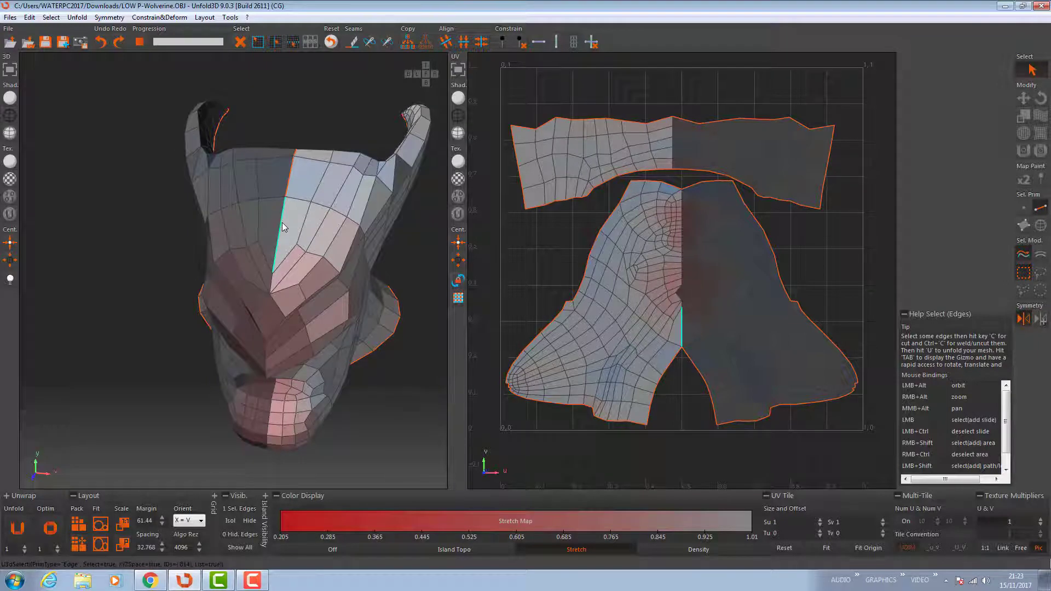
alt+drag(313, 230, 326, 187)
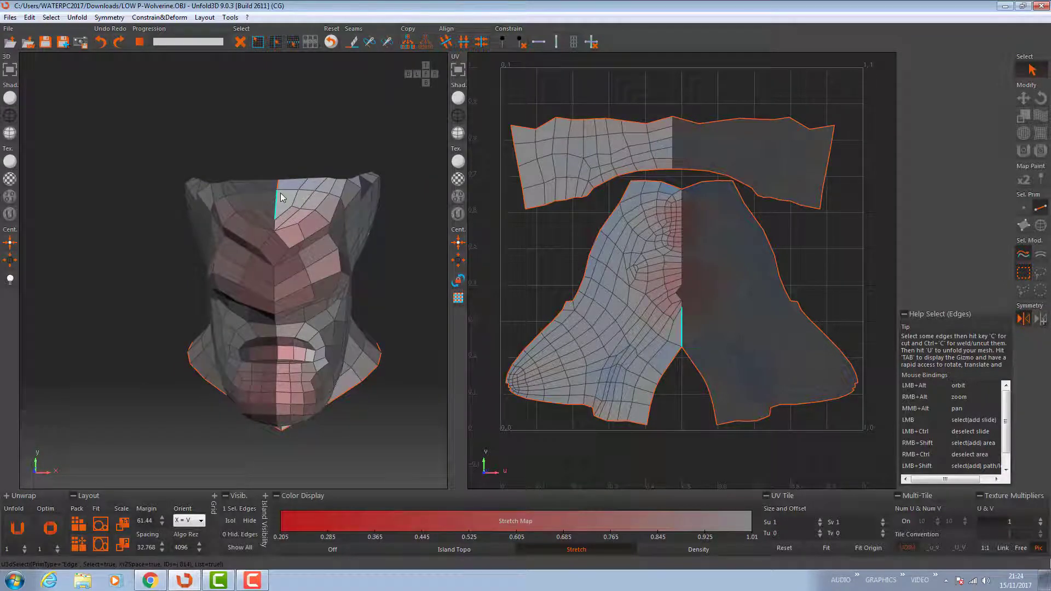
key(c)
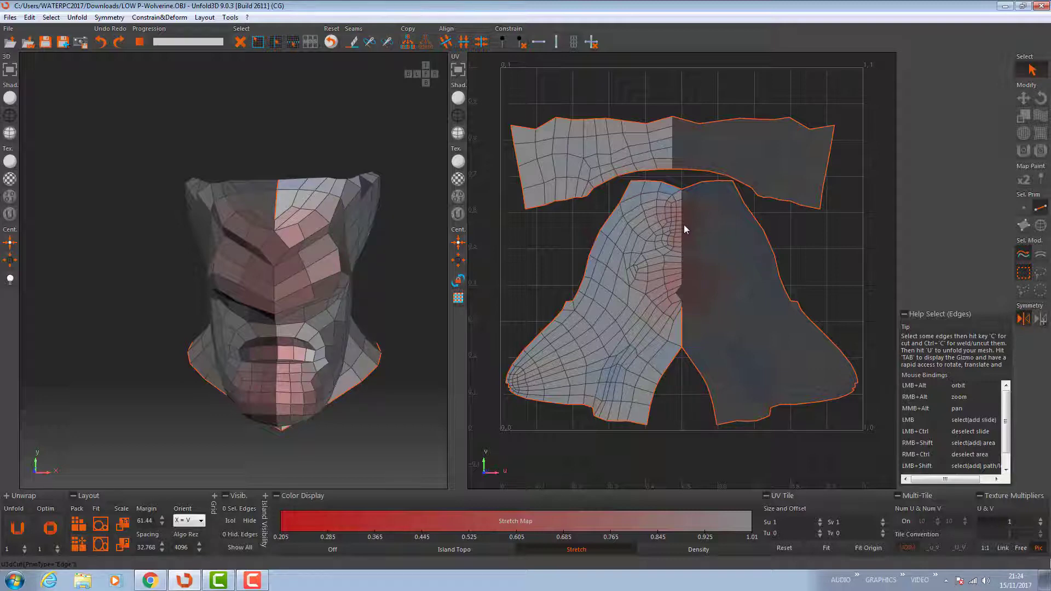
key(u)
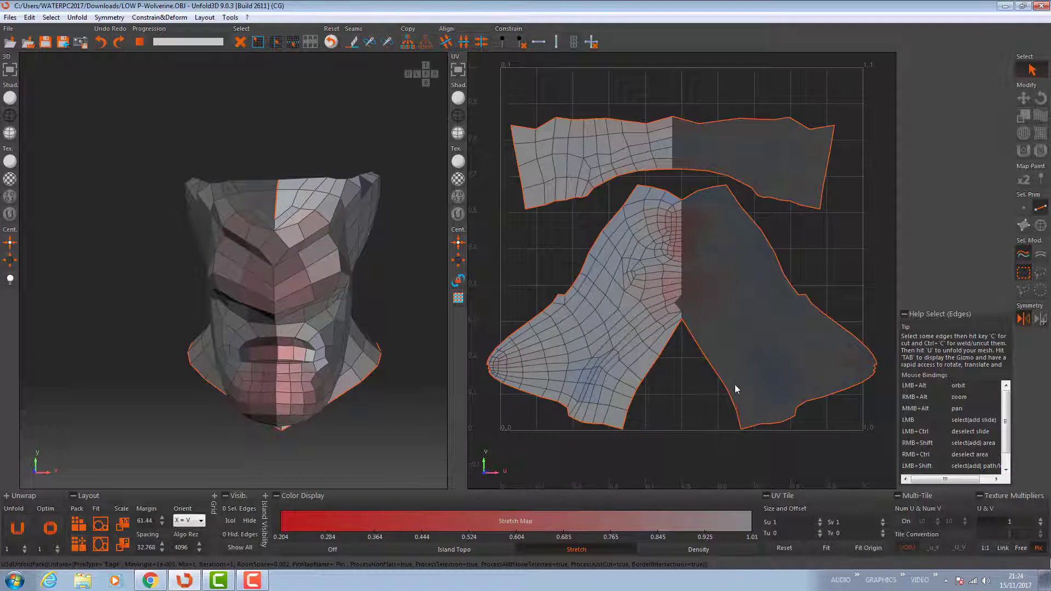
Examine the stretch colouring and seams around the jaw, chin and front of the face on the 3D model.
mouse_move(310, 389)
alt+mouse_down()
mouse_move(395, 375)
mouse_move(405, 327)
mouse_move(323, 396)
alt+mouse_up()
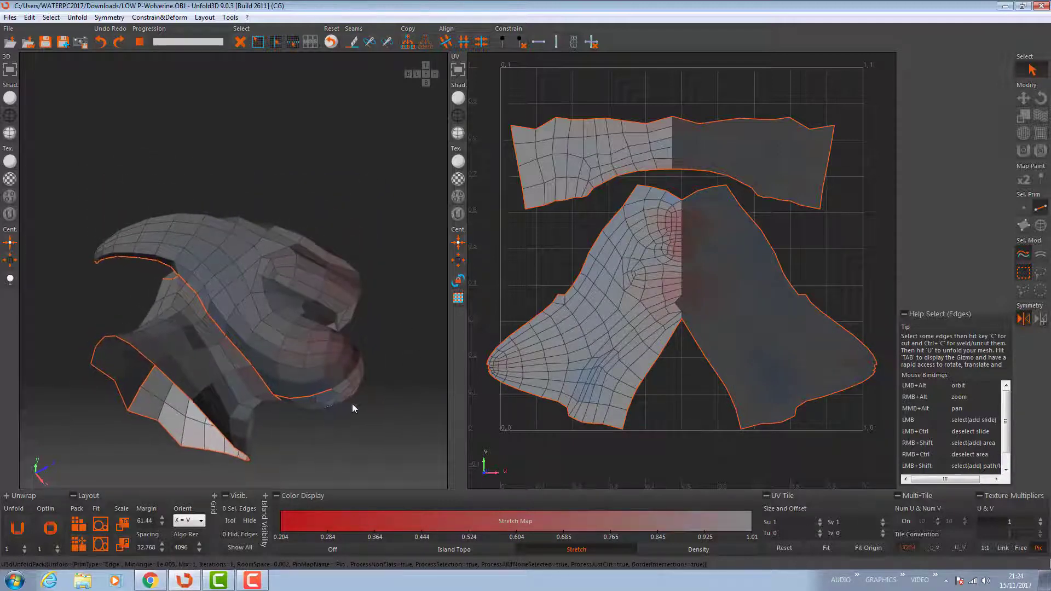
alt+right_drag(353, 403, 357, 450)
alt+drag(356, 449, 280, 406)
alt+right_drag(280, 407, 199, 317)
alt+drag(199, 317, 269, 338)
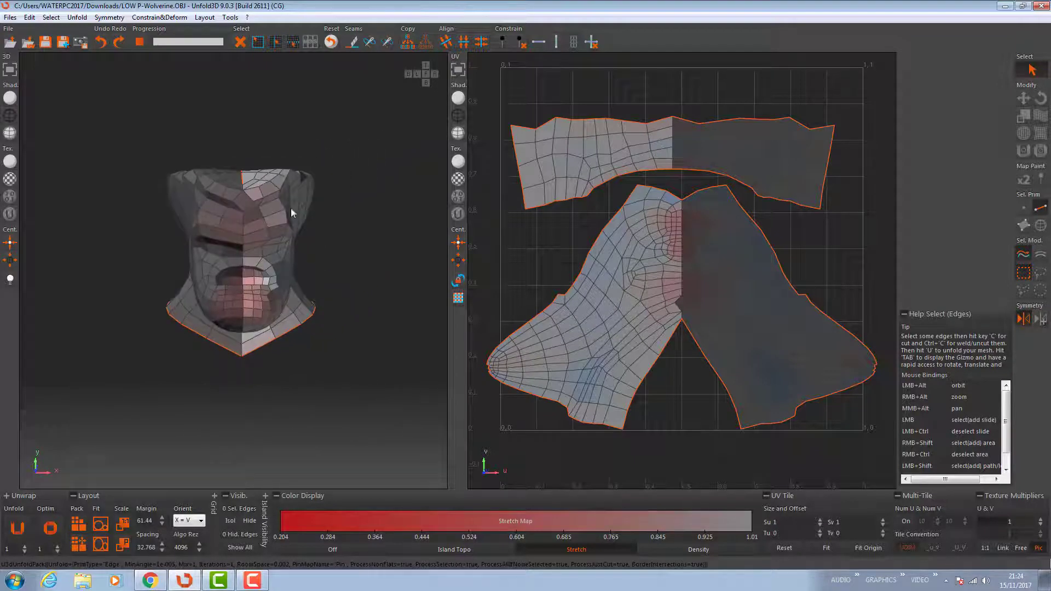
alt+drag(282, 151, 277, 279)
Undo the forehead seam extension and its unfold, and run Optimize on the head UVs again.
click(243, 259)
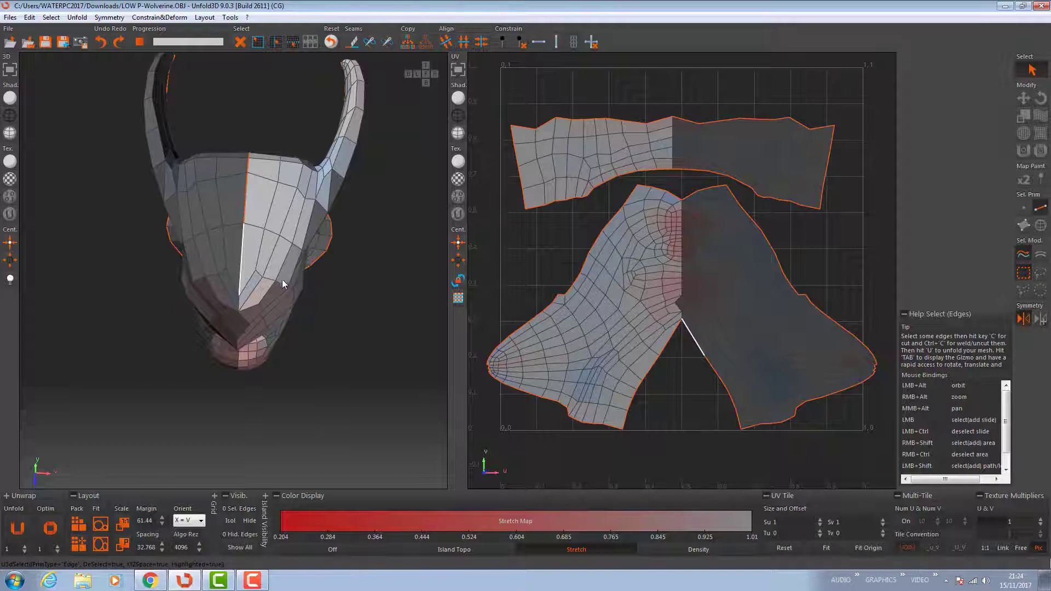
key(c)
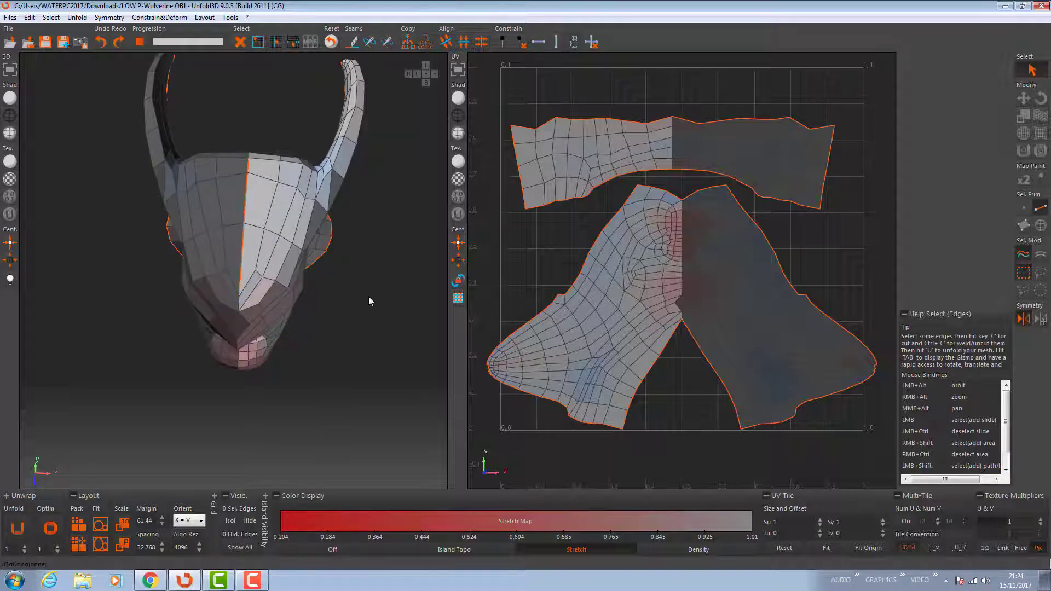
key(u)
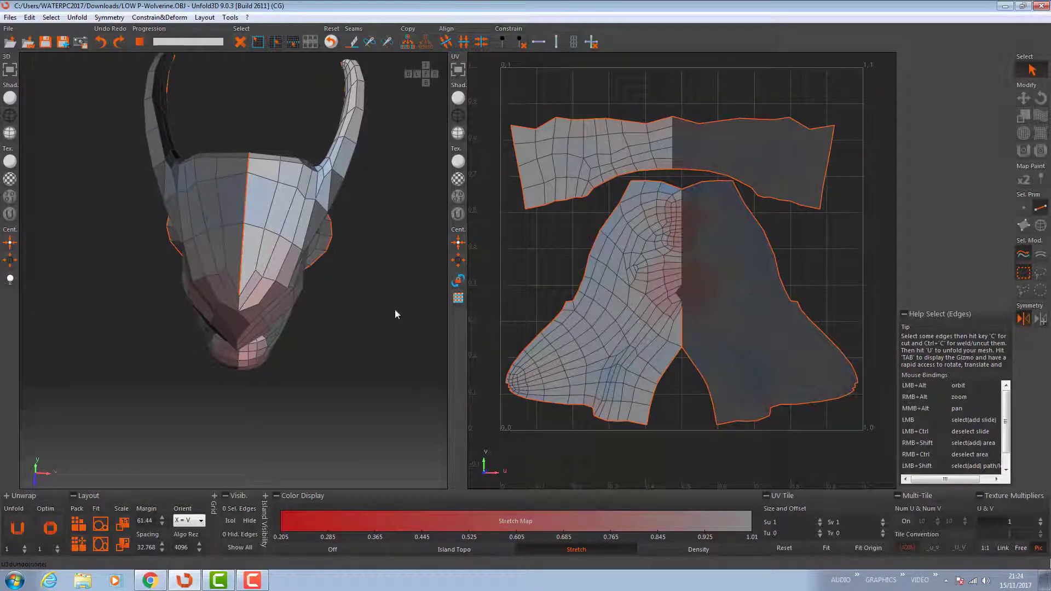
click(357, 317)
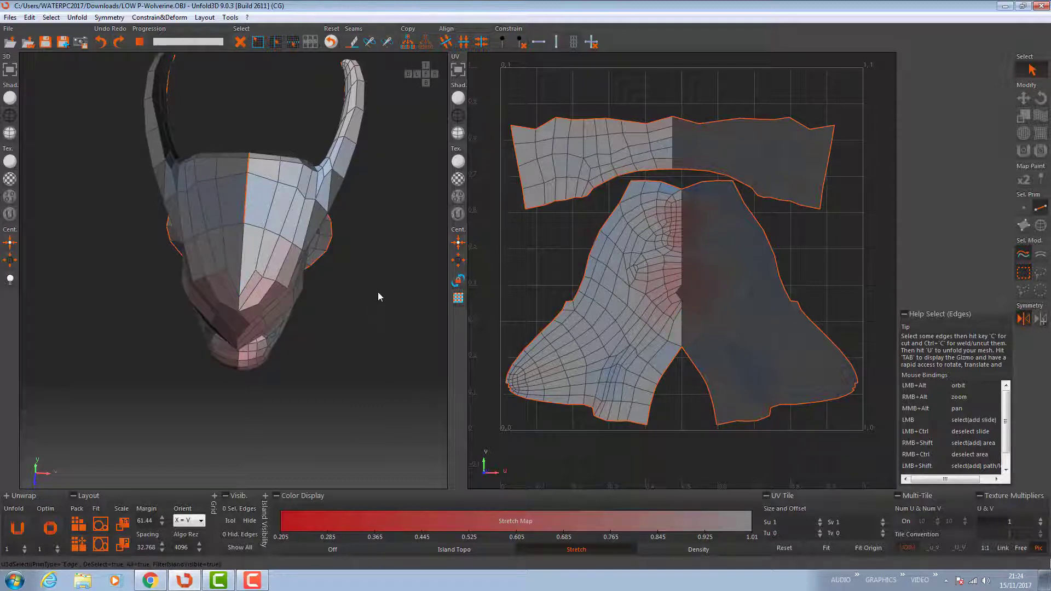
click(55, 529)
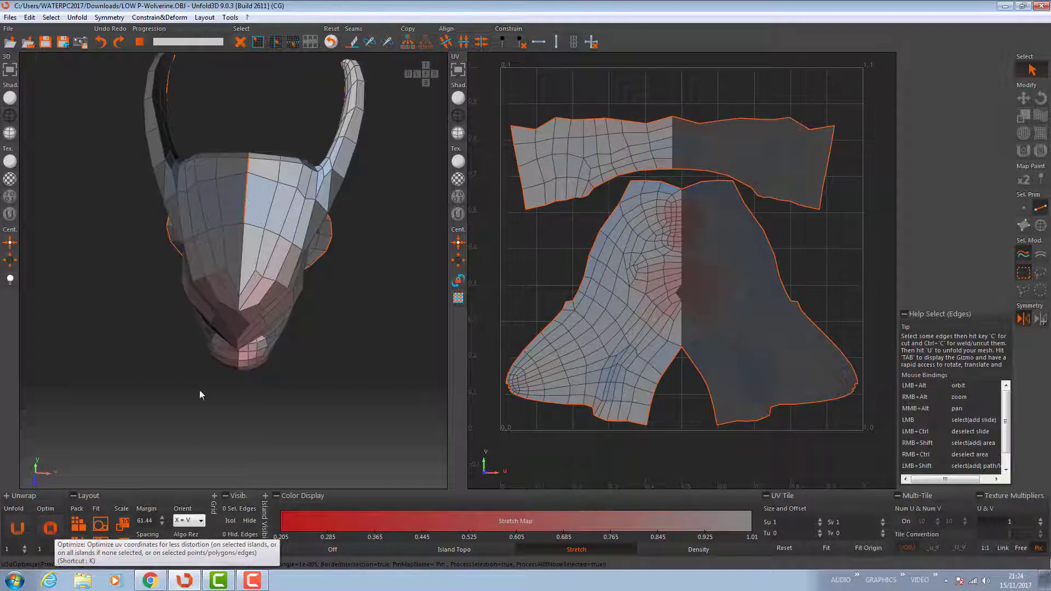
Examine the stretch colouring and the seam between the face and neck from the sides of the 3D head.
alt+drag(248, 291, 219, 241)
alt+right_drag(333, 229, 350, 262)
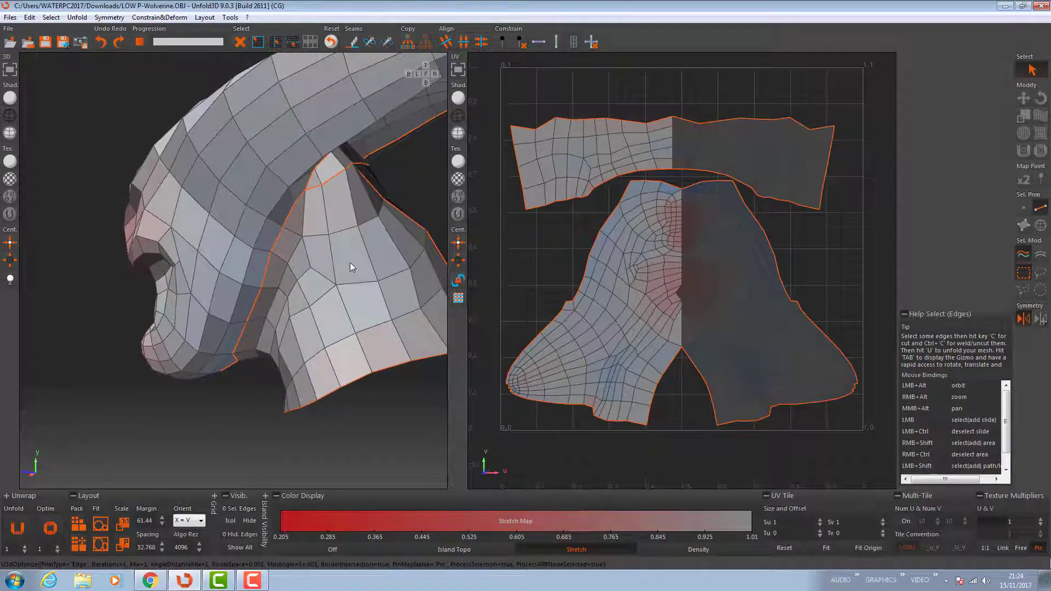
alt+middle_drag(350, 262, 322, 279)
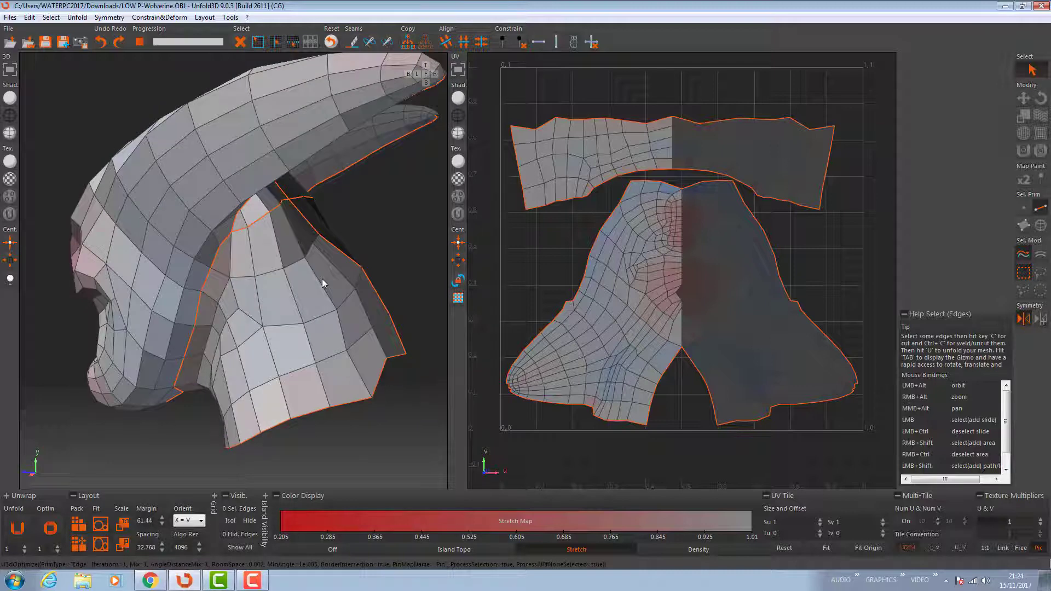
mouse_move(254, 300)
alt+mouse_down()
mouse_move(172, 306)
mouse_move(267, 308)
alt+mouse_up()
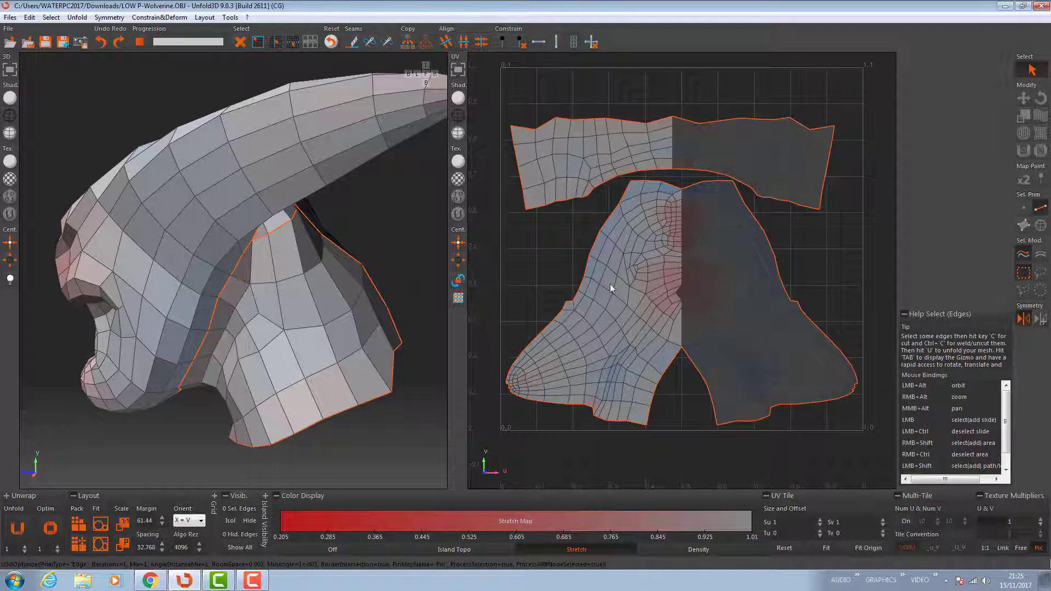
alt+right_drag(278, 304, 201, 241)
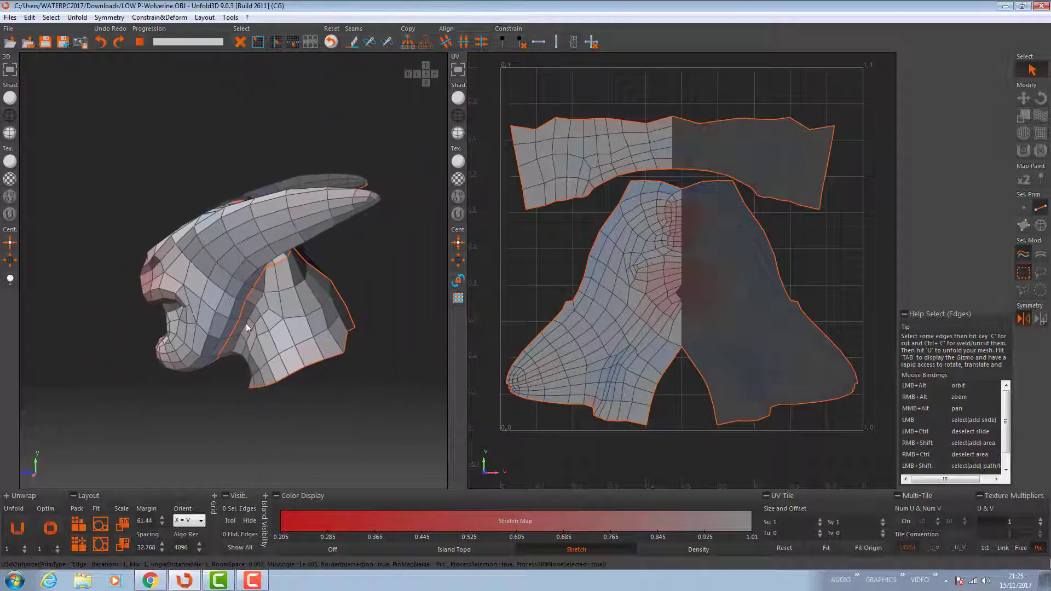
alt+drag(245, 323, 350, 306)
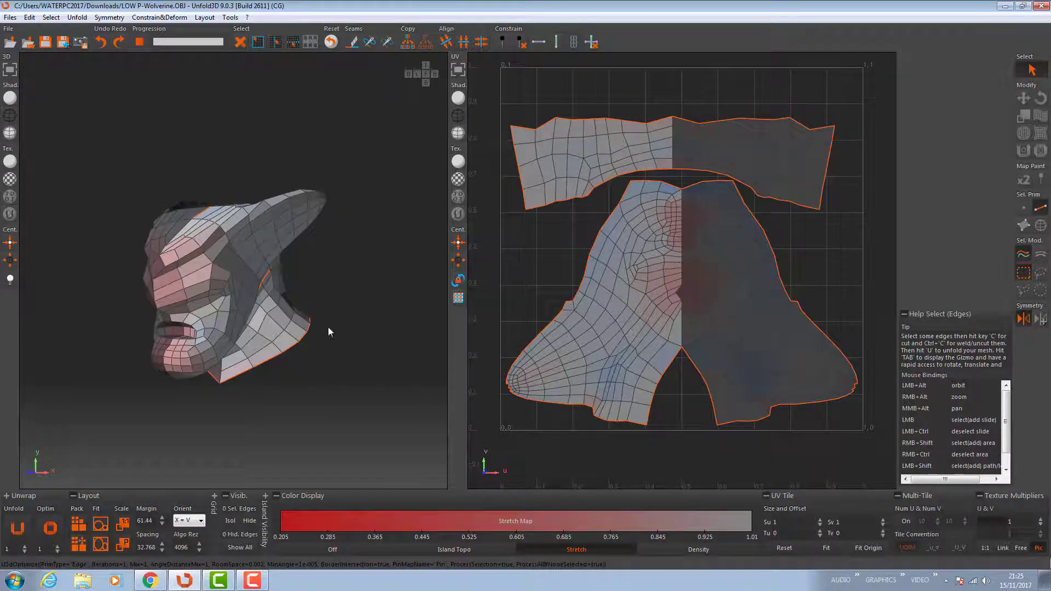
Weld the seam between the neck and face islands and unfold the head as one island, running Optimize twice.
alt+drag(327, 327, 237, 313)
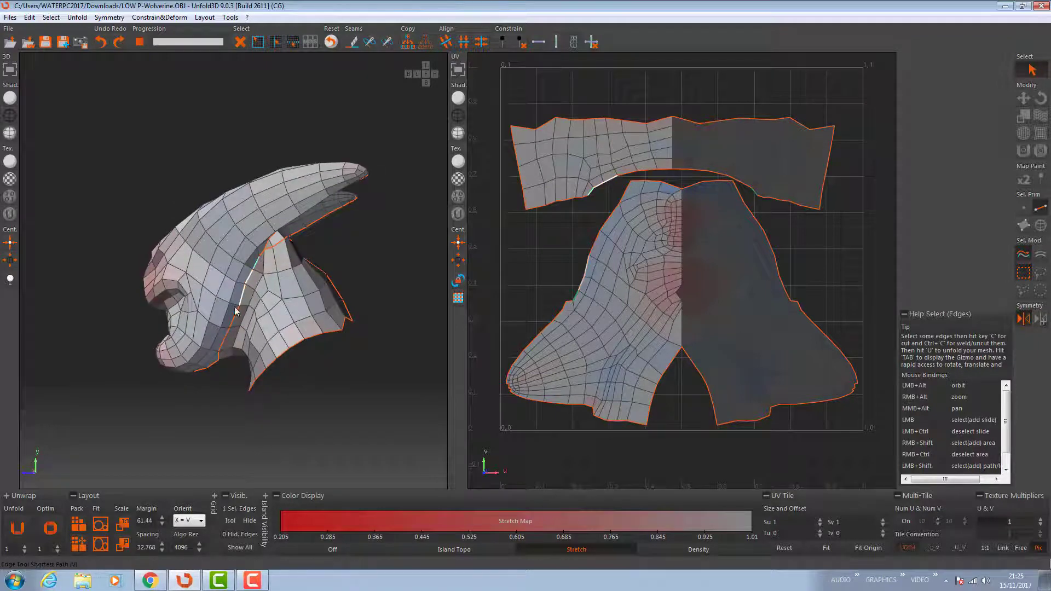
click(223, 348)
alt+drag(223, 348, 205, 382)
alt+right_drag(204, 382, 275, 439)
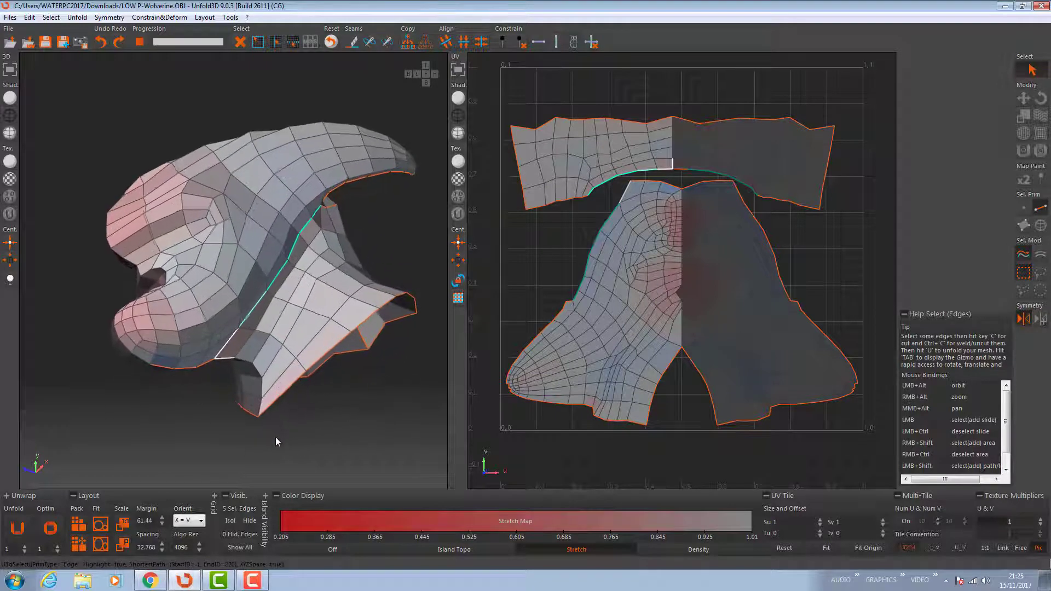
click(226, 359)
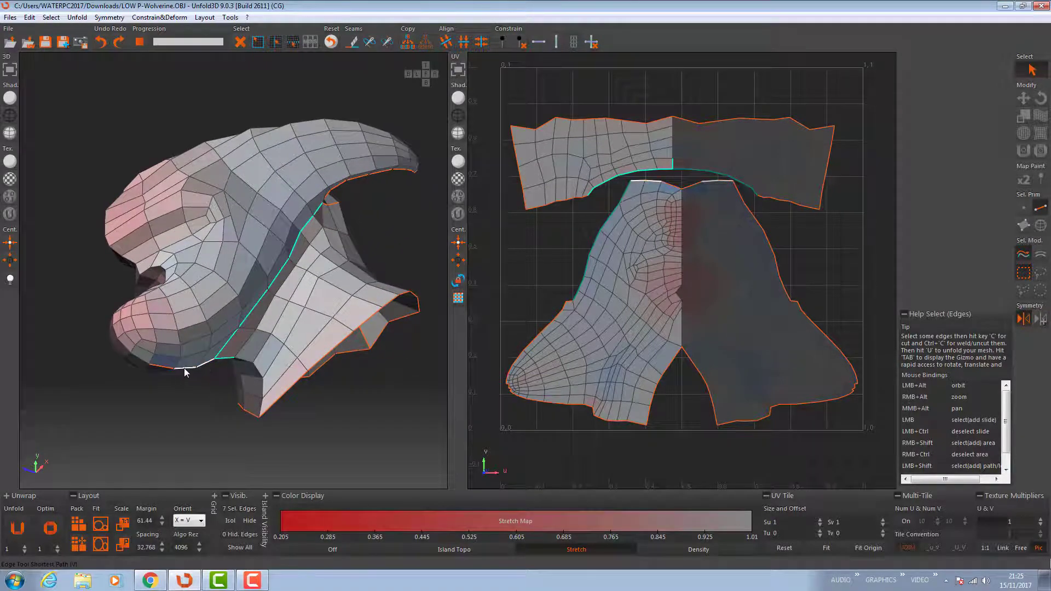
click(165, 366)
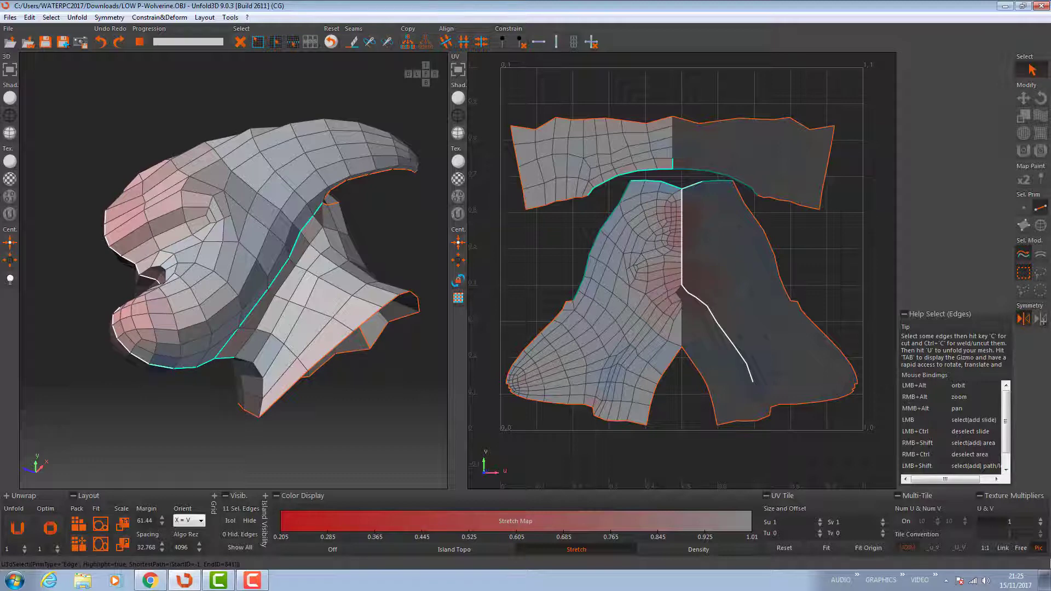
key(ctrl+c)
key(u)
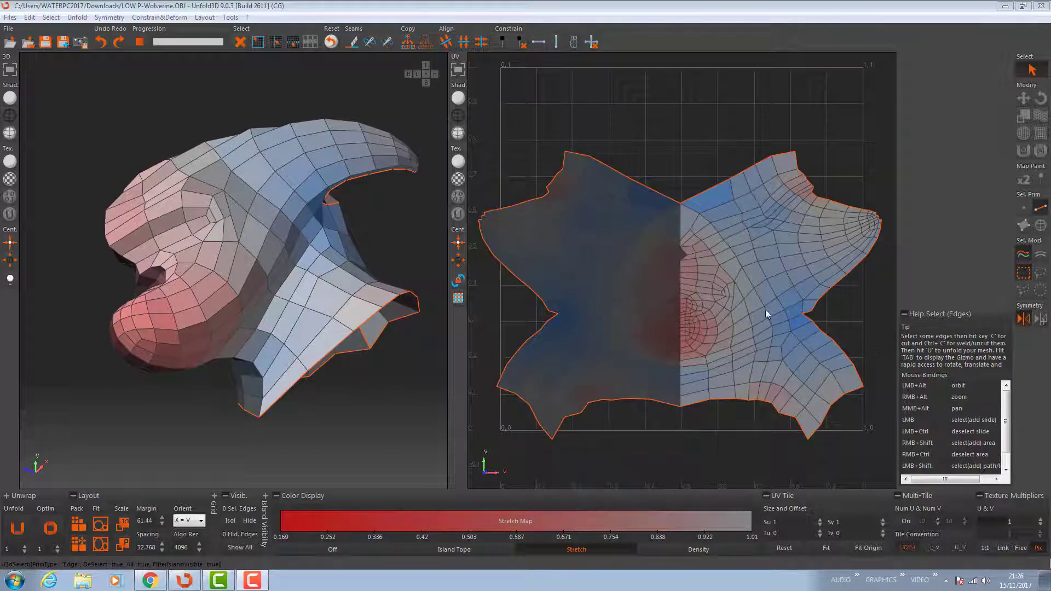
click(50, 528)
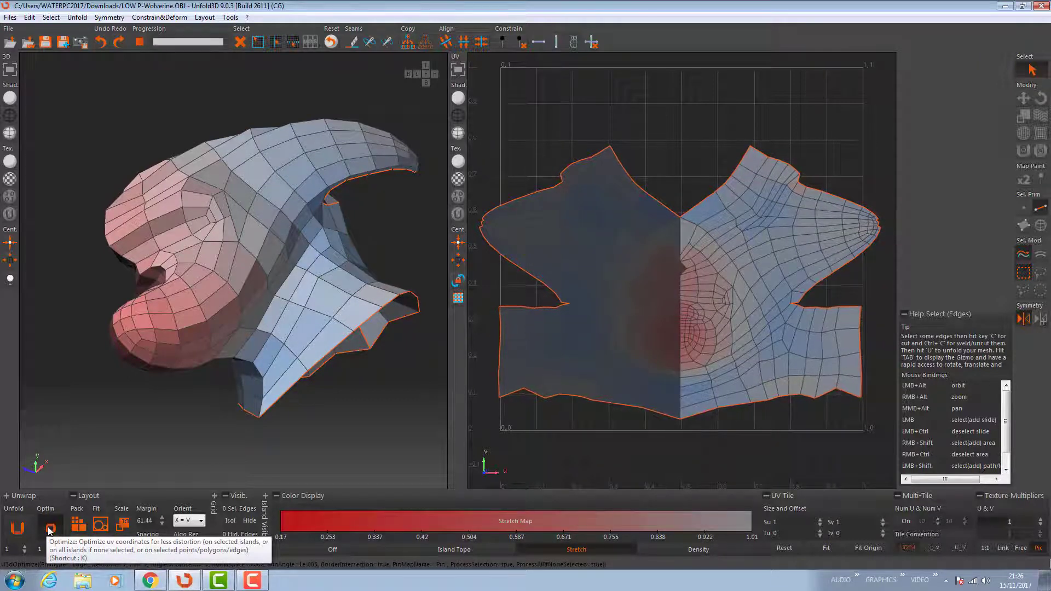
click(50, 529)
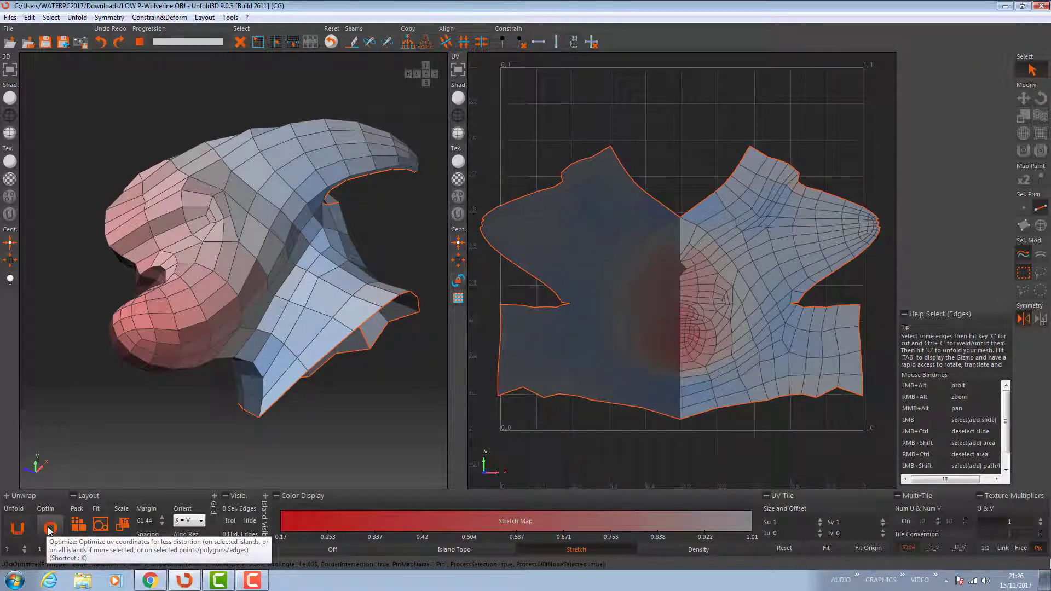
Cut a seam down the forehead's centre line to just above the brow and unfold the head island again.
alt+drag(164, 312, 183, 153)
shift+click(173, 123)
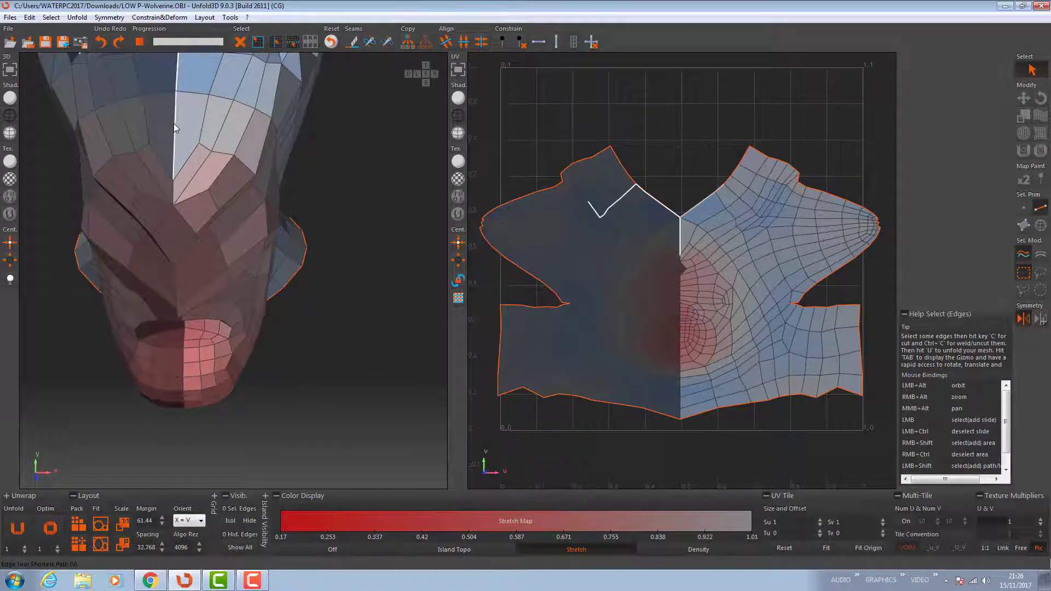
shift+click(173, 123)
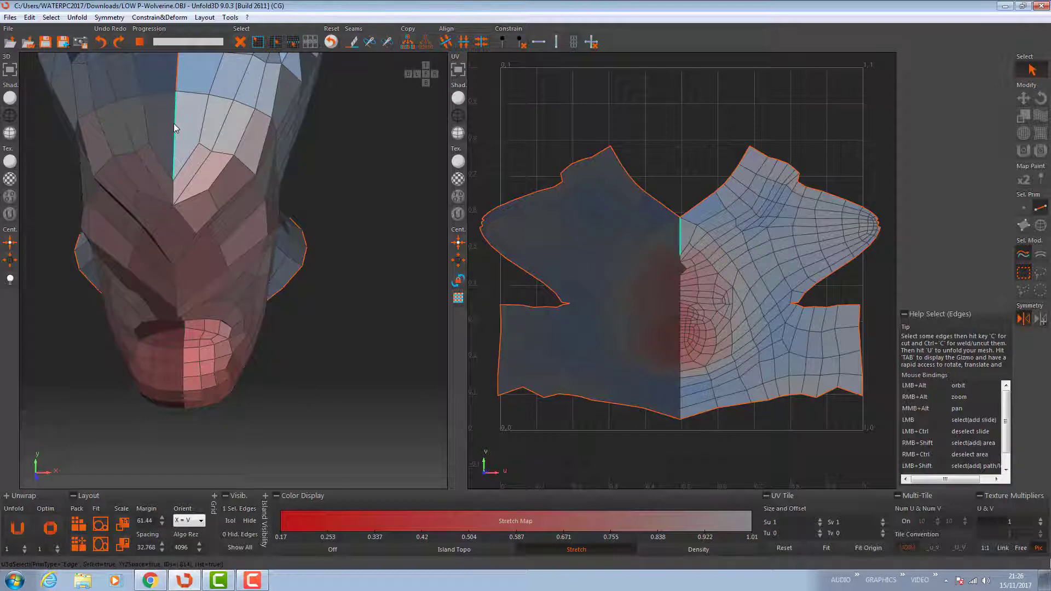
key(c)
key(u)
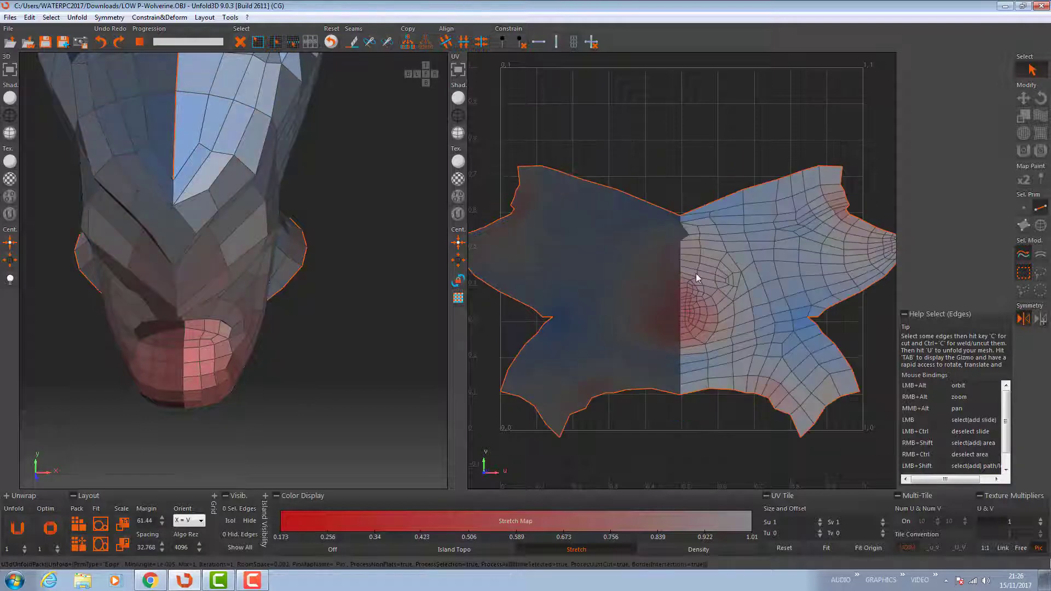
Run Optimize four times on the newly unfolded head UVs.
click(50, 529)
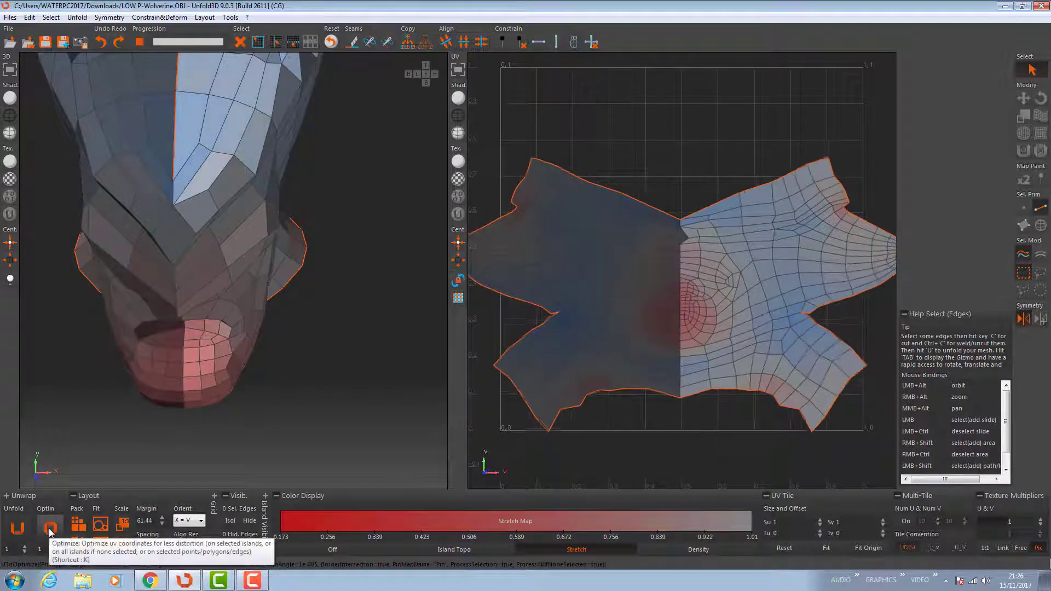
click(49, 529)
click(50, 529)
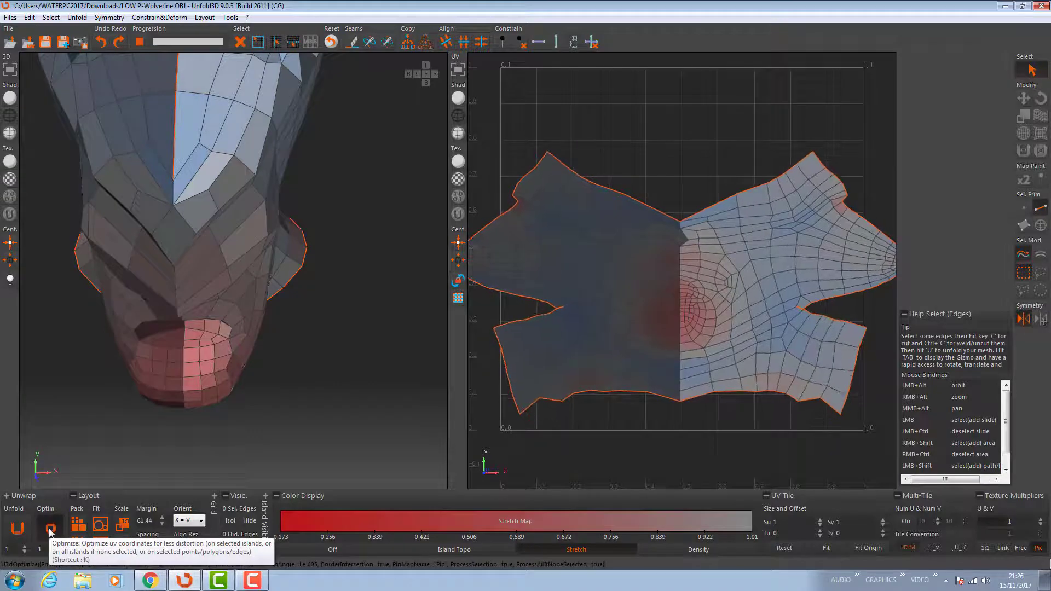
click(50, 529)
Show the whole model again and isolate the body island without the head.
click(250, 548)
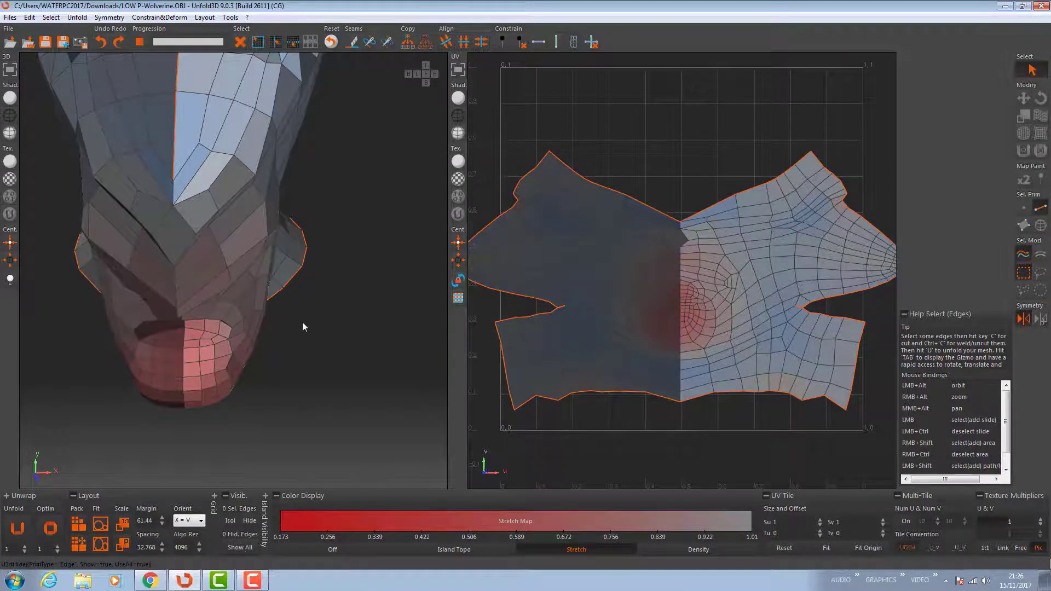
scroll(302, 322, down, 3)
click(1041, 225)
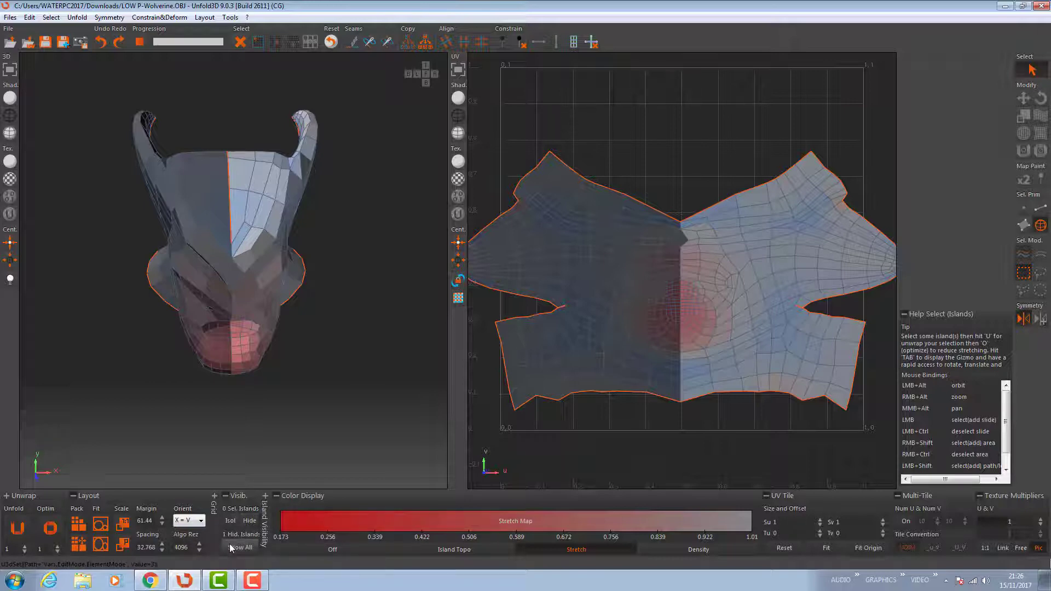
click(229, 543)
alt+drag(298, 401, 196, 367)
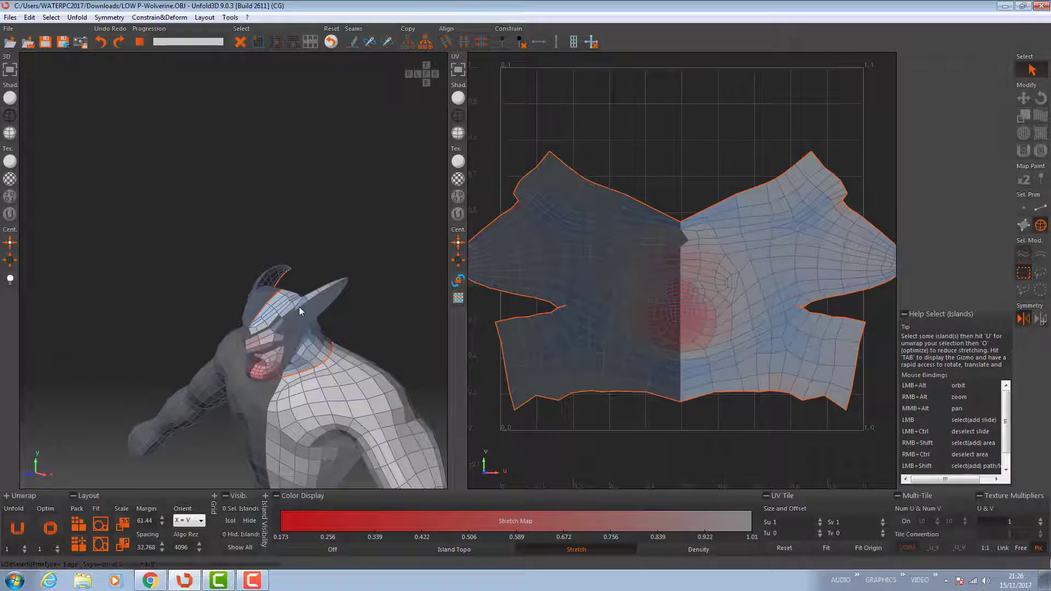
click(336, 392)
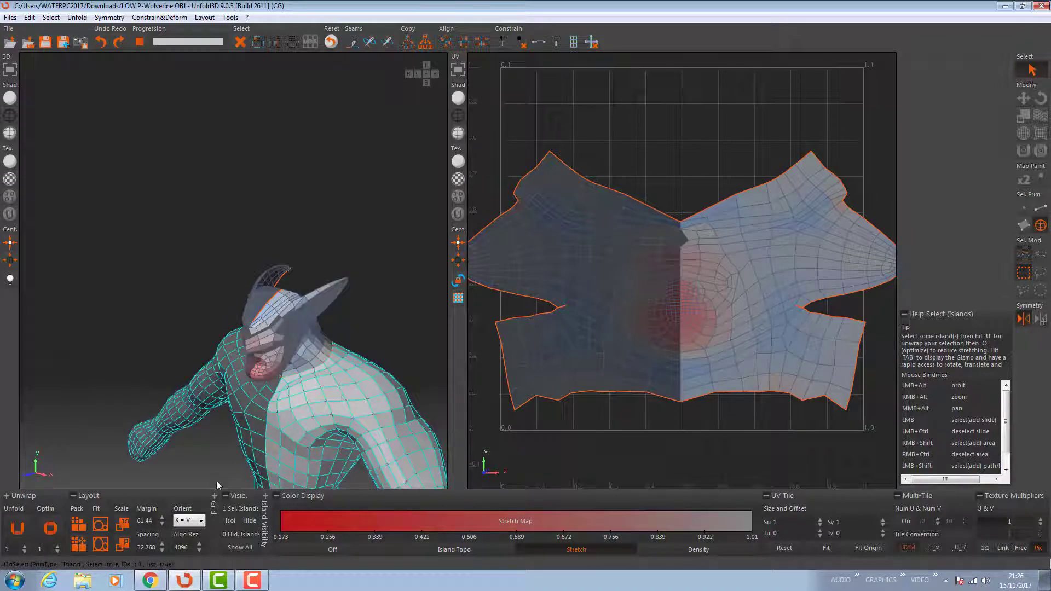
click(231, 521)
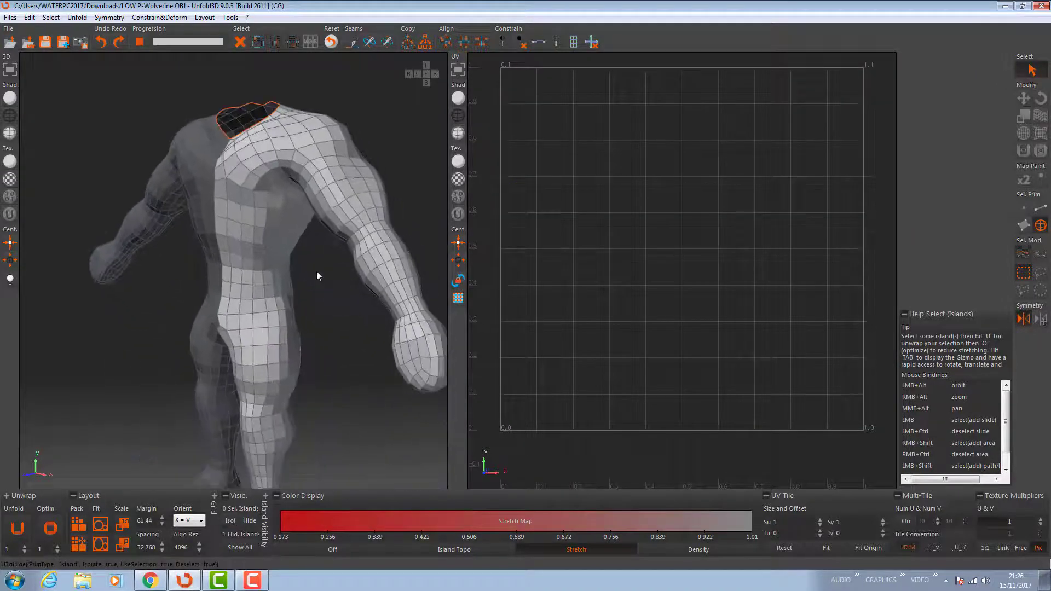
Select the body's centre-line edges from the neck opening down to the middle of the back.
alt+drag(316, 271, 250, 381)
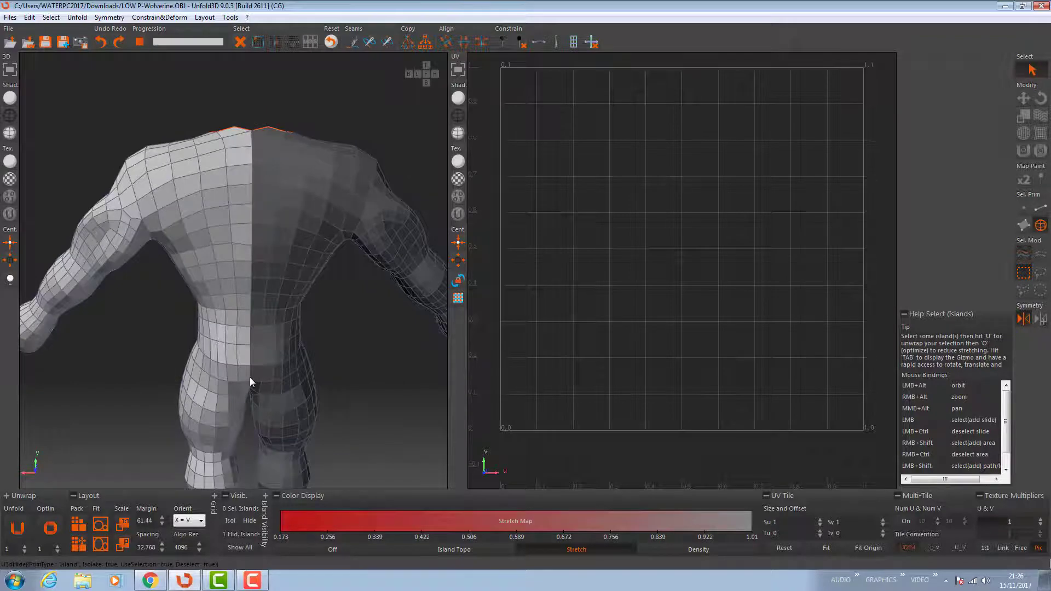
alt+drag(252, 236, 254, 218)
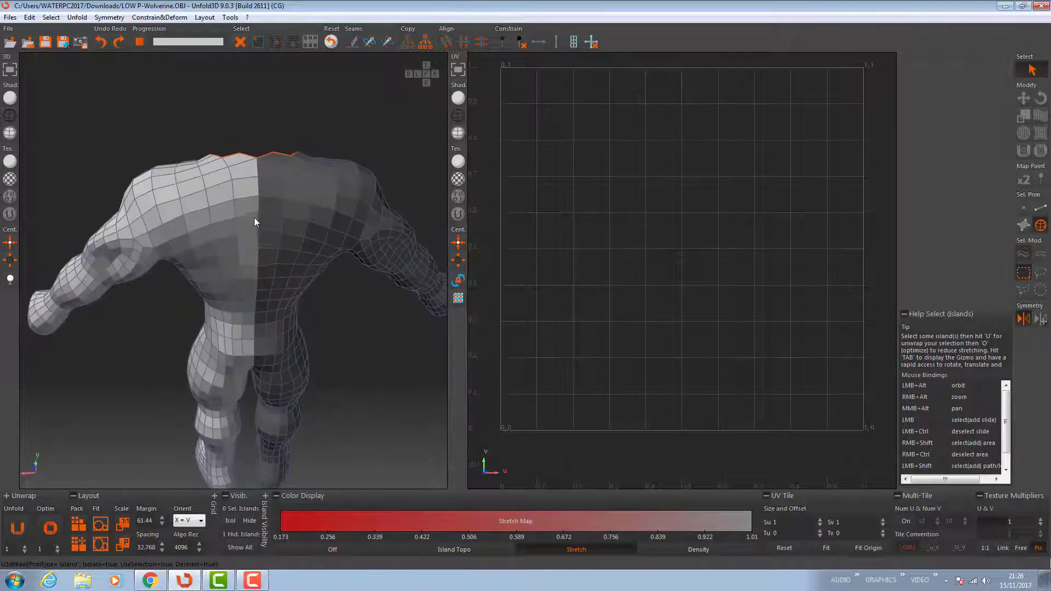
scroll(264, 203, up, 3)
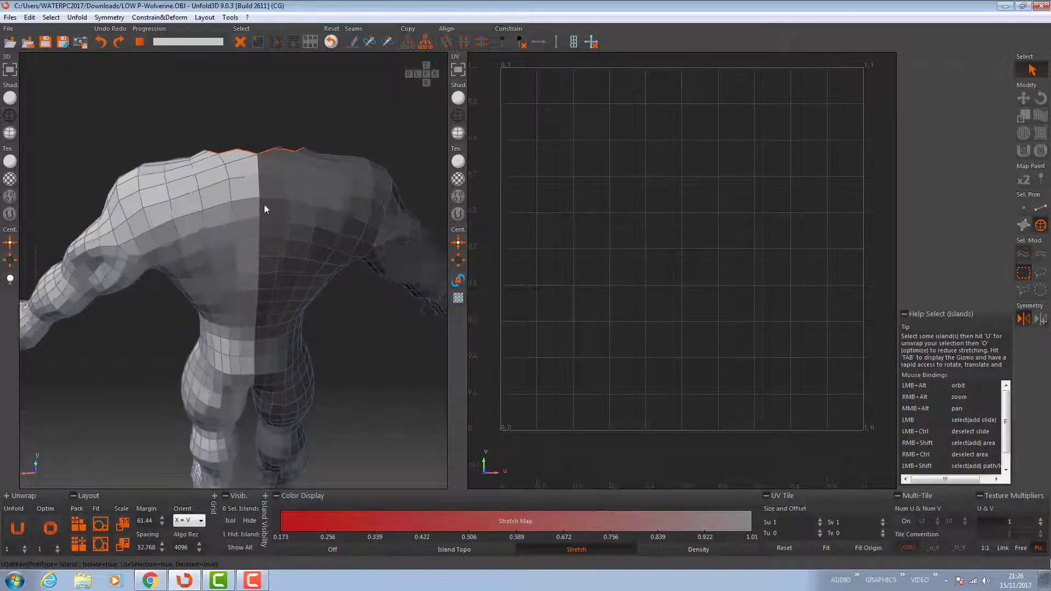
click(1040, 208)
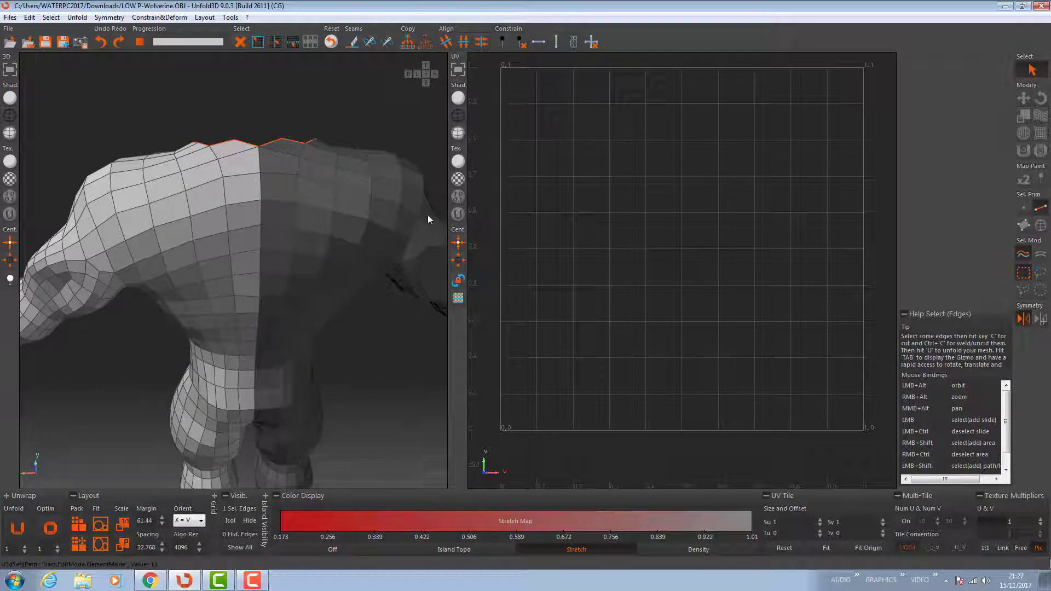
click(261, 157)
alt+drag(259, 238, 255, 186)
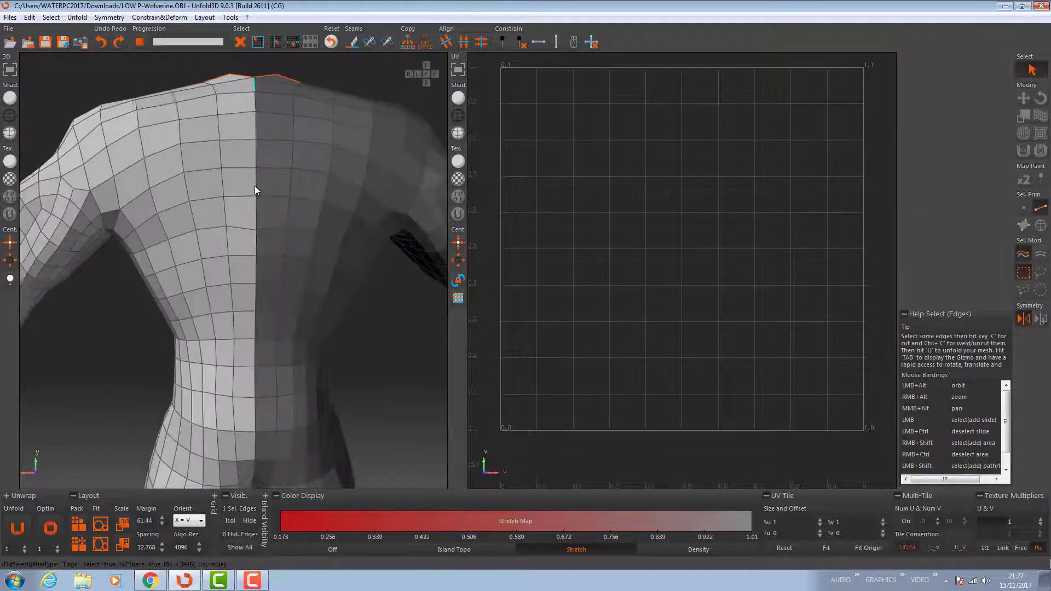
alt+middle_drag(232, 190, 258, 221)
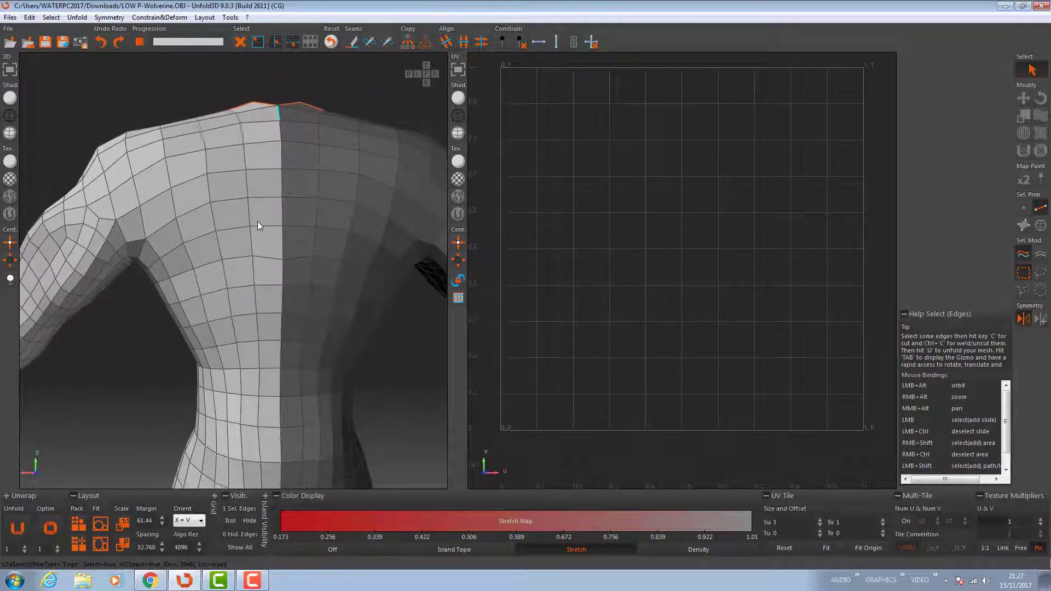
click(283, 253)
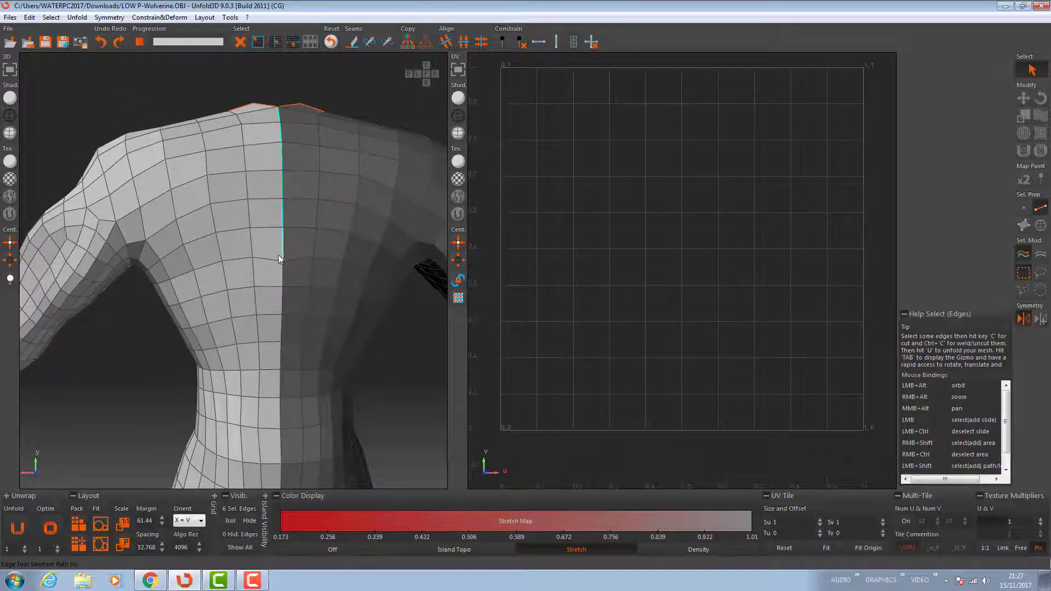
Extend the edge selection from the spine across the back to the side of the torso below the armpit.
click(268, 260)
alt+drag(247, 275, 280, 281)
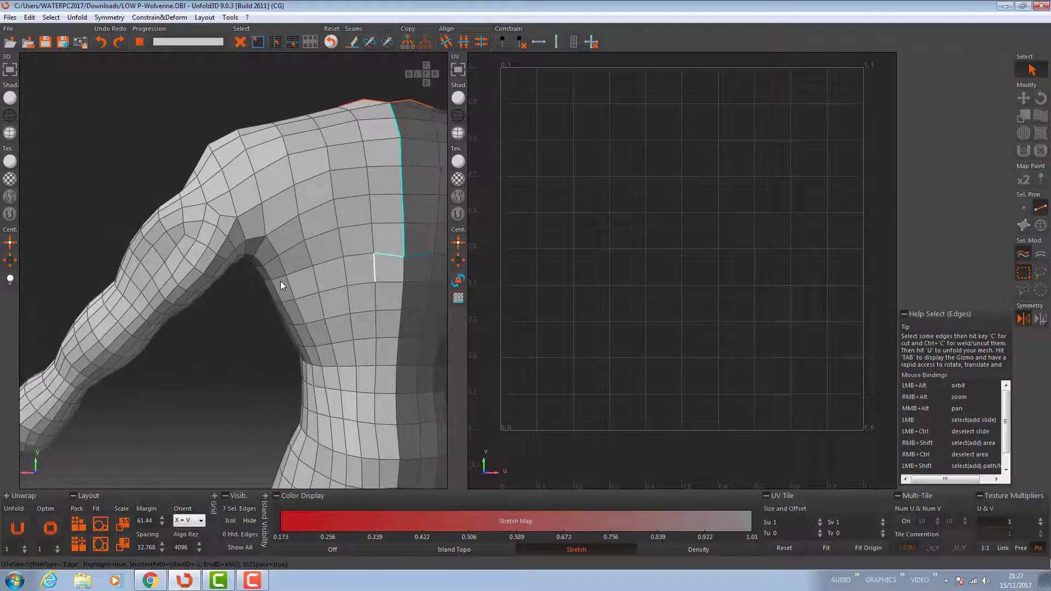
click(281, 277)
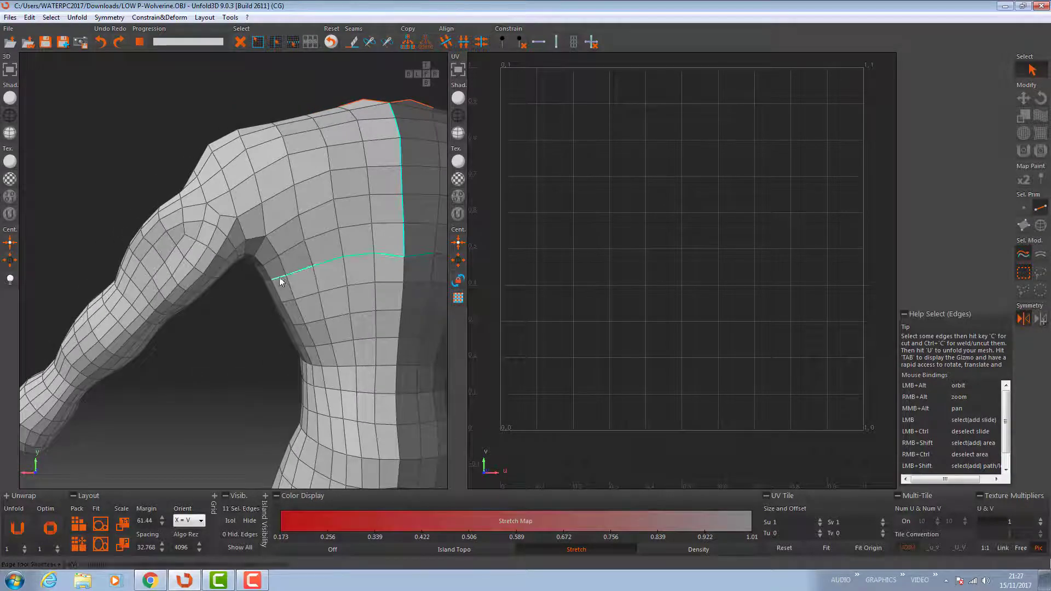
Continue the edge selection up into the armpit and along the underside of the arm past the elbow.
alt+right_drag(205, 275, 155, 287)
alt+drag(156, 287, 186, 230)
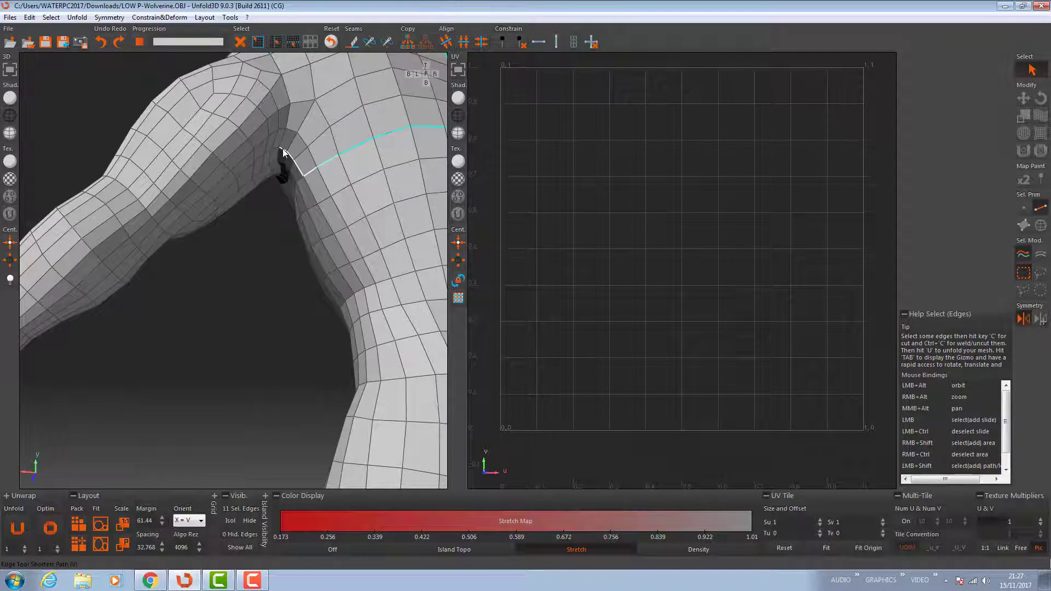
click(282, 149)
alt+drag(280, 159, 265, 234)
click(271, 180)
alt+middle_drag(265, 233, 252, 229)
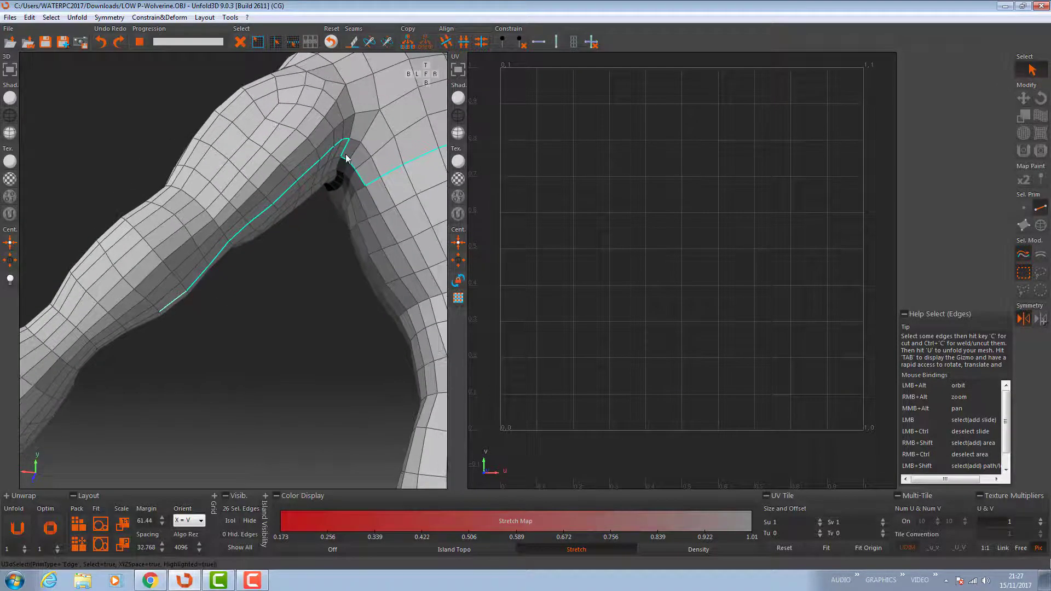
Clean up the edge selection in the armpit so it runs directly from the torso seam onto the underside of the arm.
ctrl+click(344, 155)
click(372, 180)
click(364, 152)
alt+right_drag(360, 206, 282, 251)
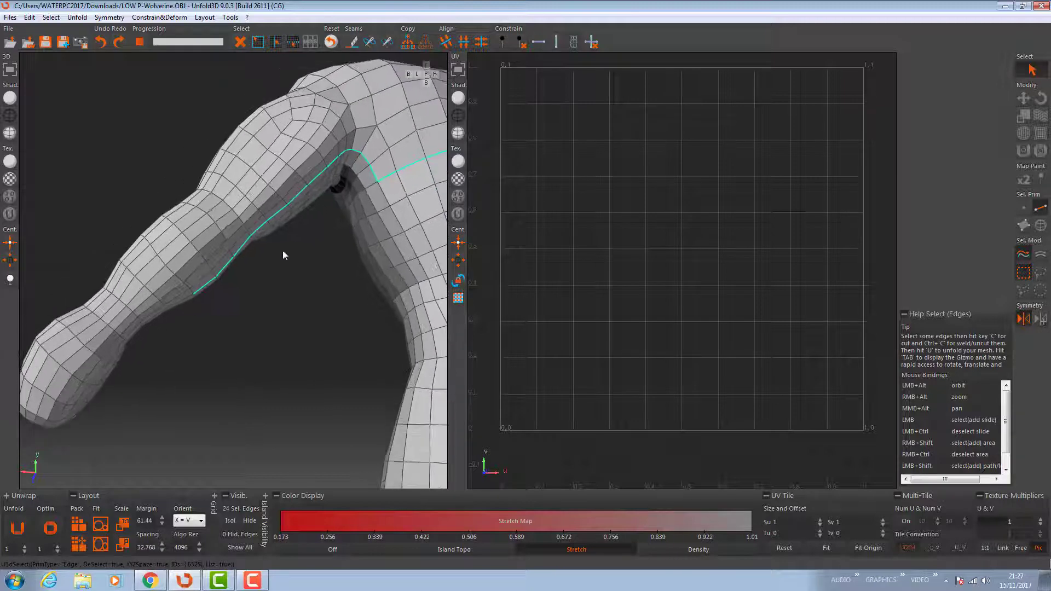
alt+drag(283, 251, 144, 308)
click(168, 291)
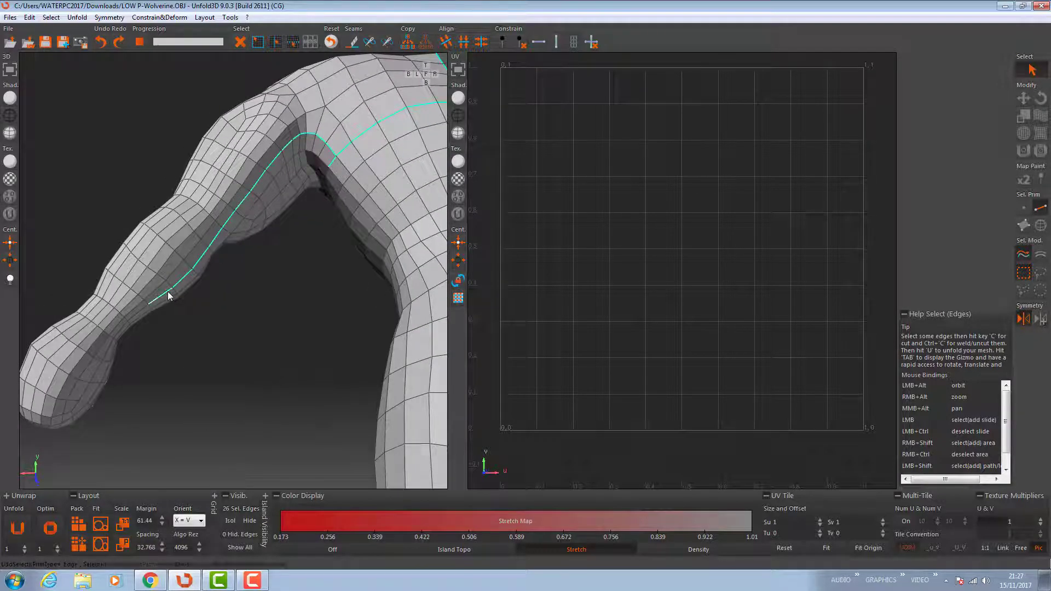
Extend the edge selection from the elbow side down the forearm to the wrist.
alt+drag(106, 366, 229, 301)
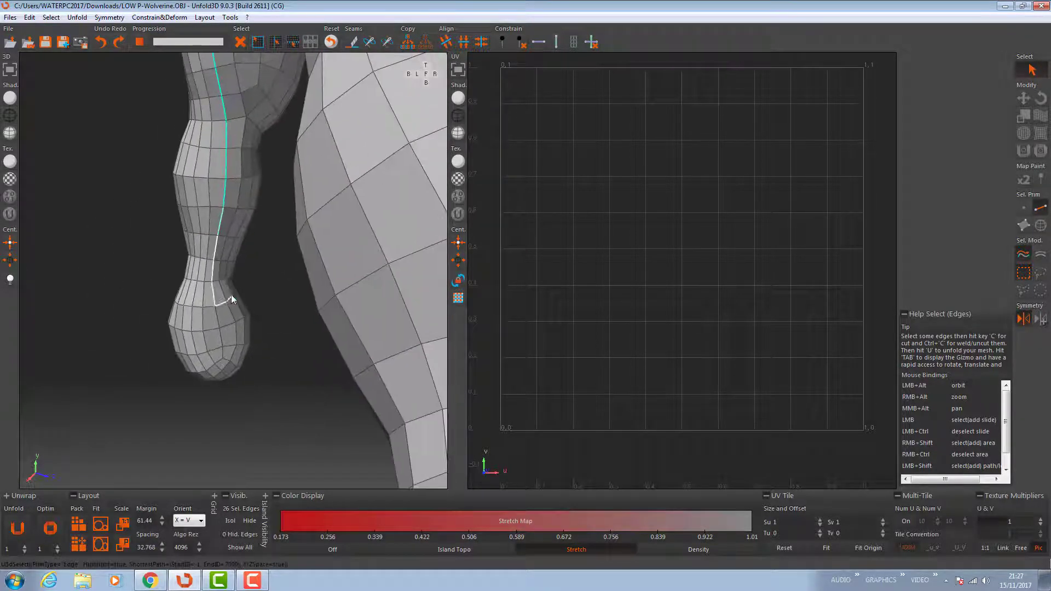
key(a)
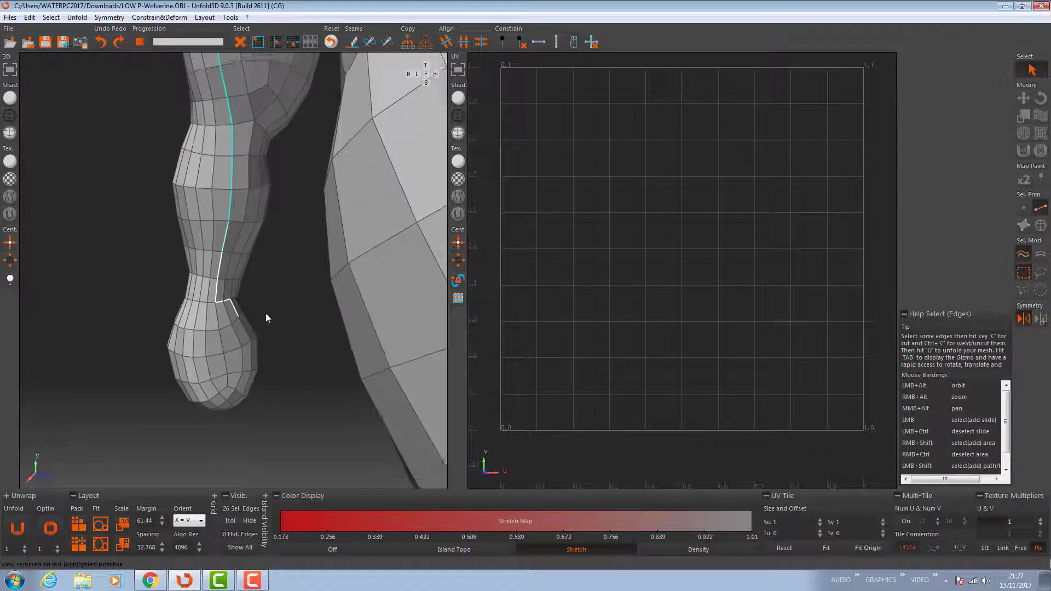
alt+right_drag(265, 313, 383, 389)
mouse_move(267, 359)
alt+mouse_down()
mouse_move(196, 363)
mouse_move(195, 374)
mouse_move(273, 346)
mouse_move(264, 345)
alt+mouse_up()
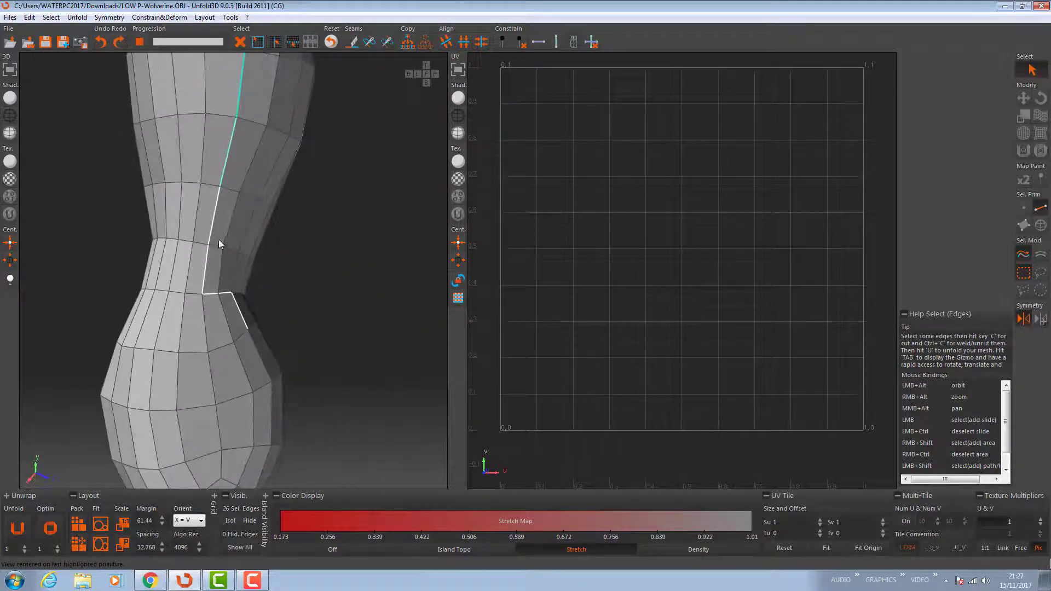
shift+click(205, 270)
click(211, 295)
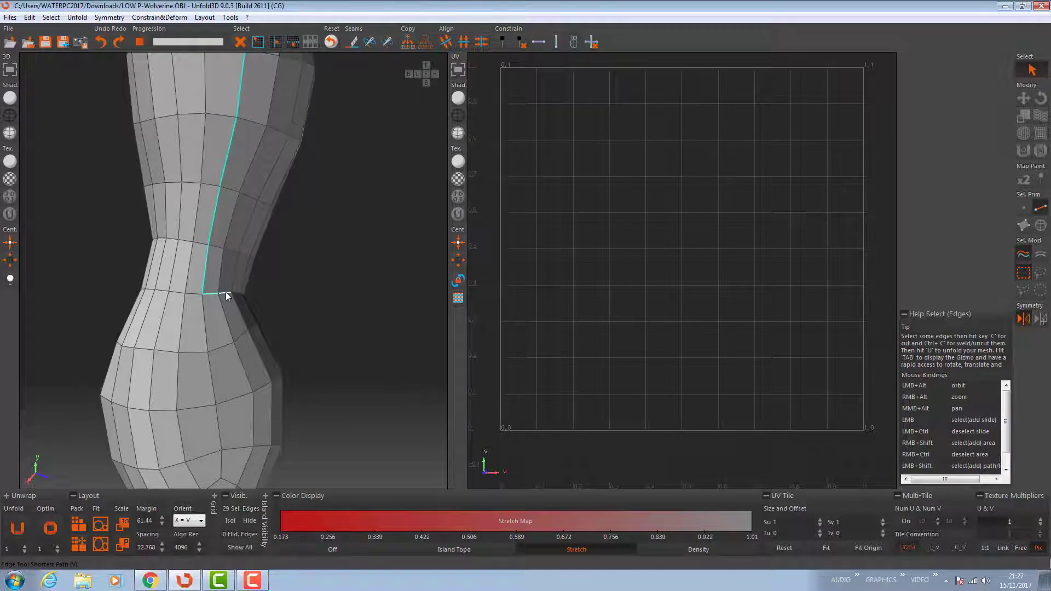
Try to route the edge selection across the wrist and along the side of the hand.
click(227, 294)
alt+drag(226, 292, 245, 307)
click(299, 268)
click(314, 260)
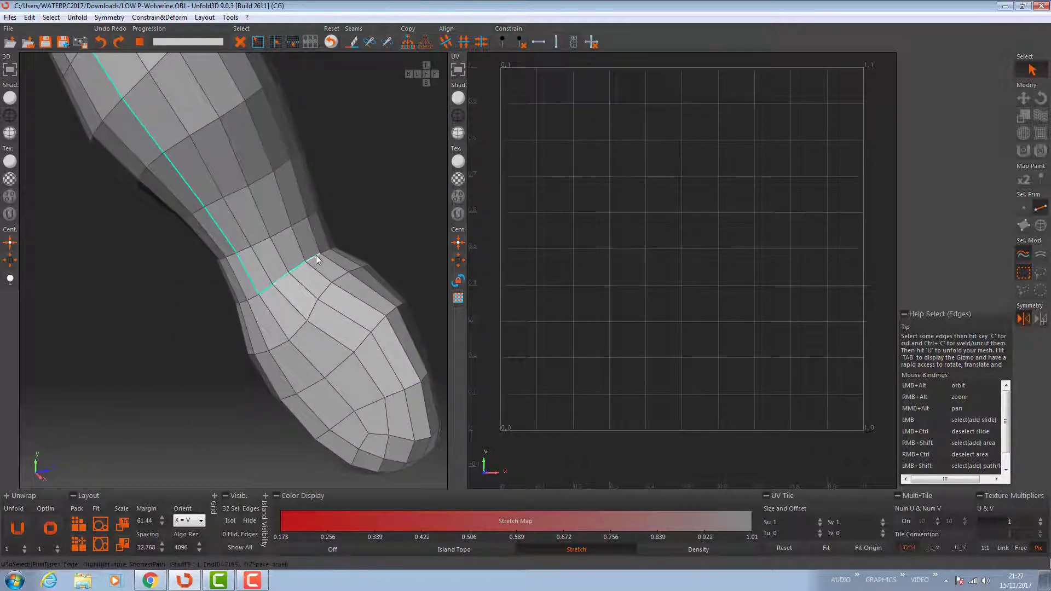
click(328, 258)
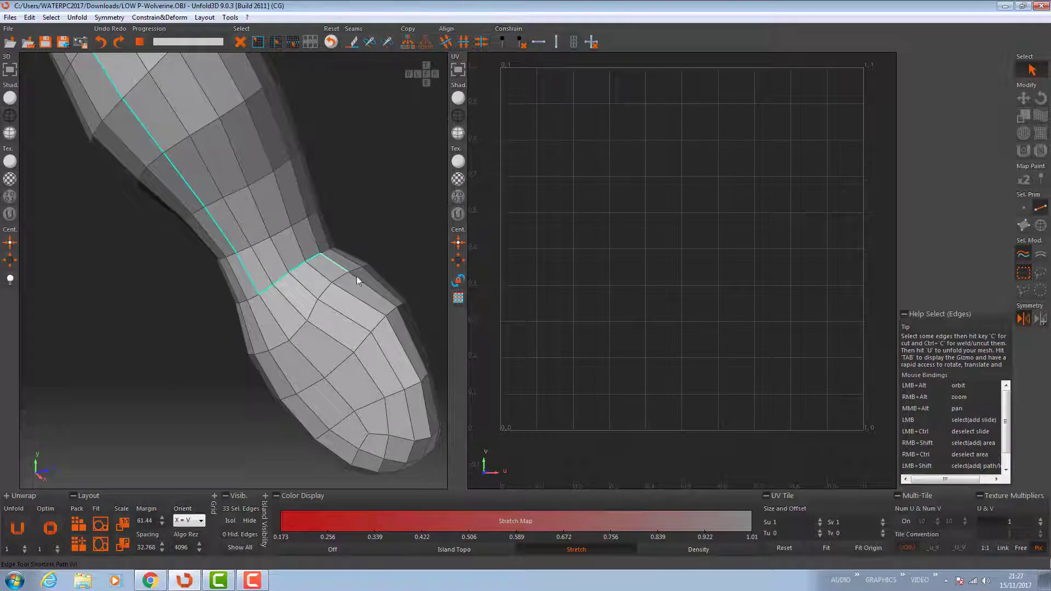
click(435, 412)
alt+drag(435, 412, 386, 340)
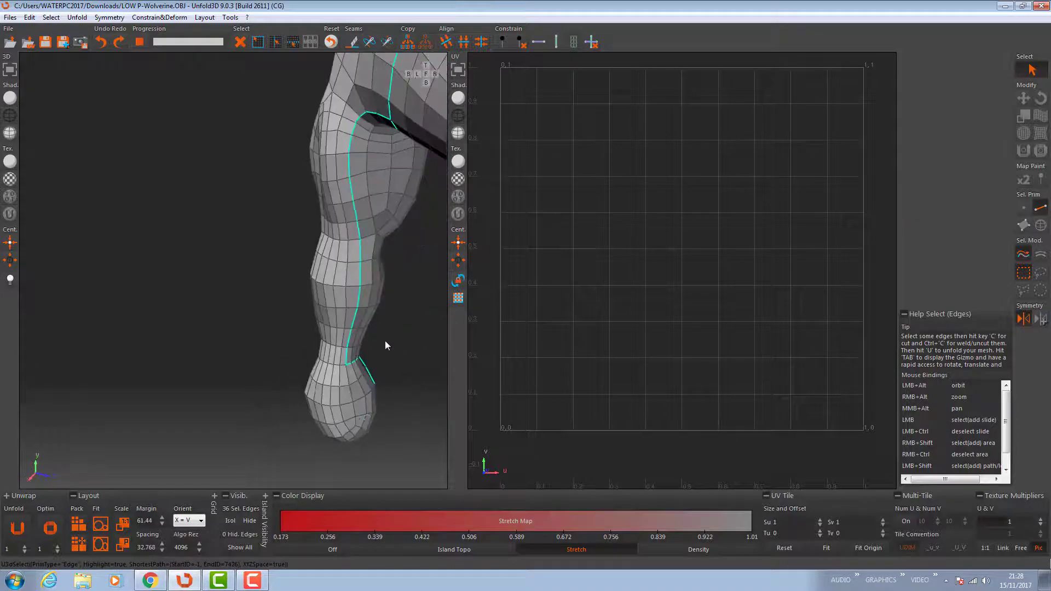
key(ctrl+z)
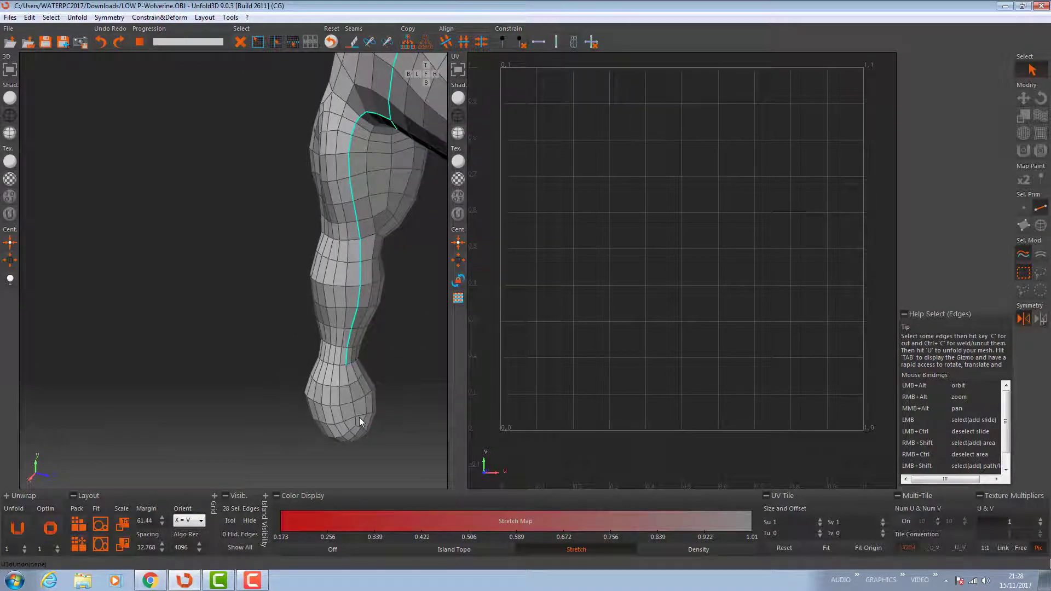
key(ctrl+z)
Extend the edge selection from the forearm through the wrist and along the underside of the hand to its tip.
alt+drag(311, 347, 267, 371)
click(249, 351)
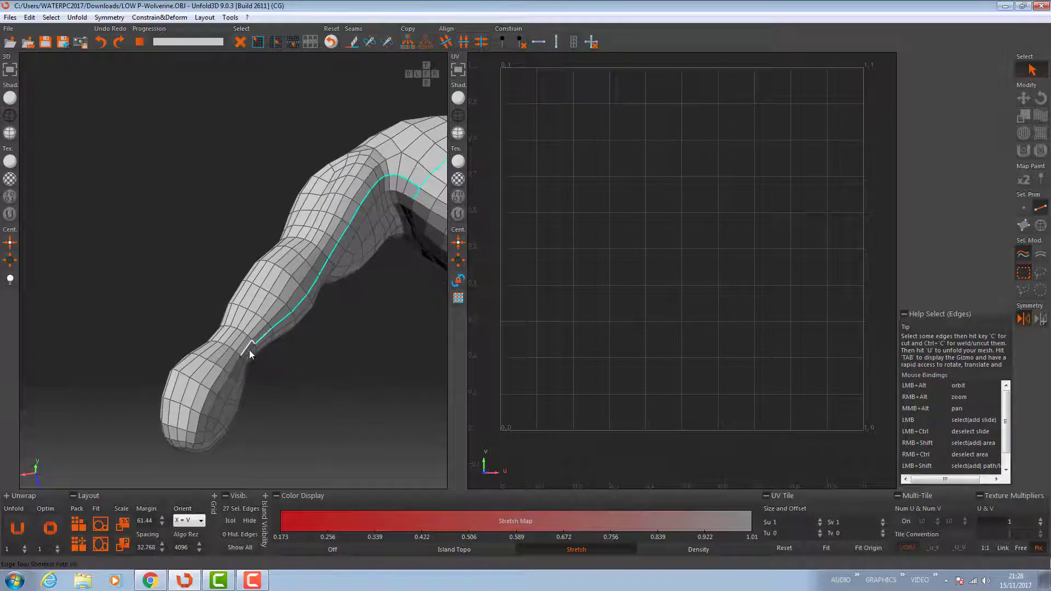
shift+click(215, 425)
alt+drag(214, 425, 266, 407)
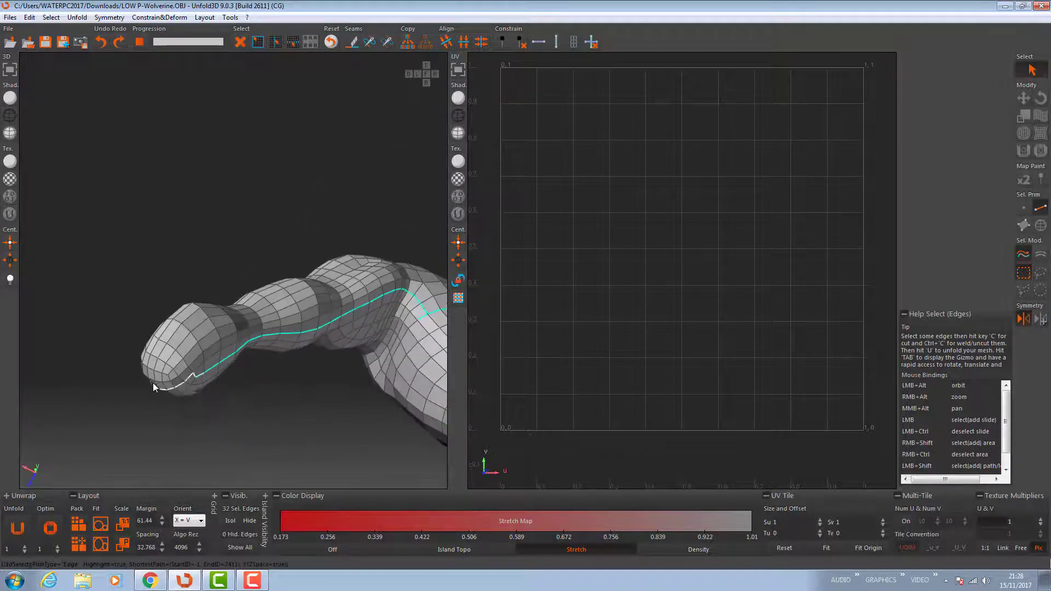
shift+click(189, 377)
alt+drag(184, 380, 297, 397)
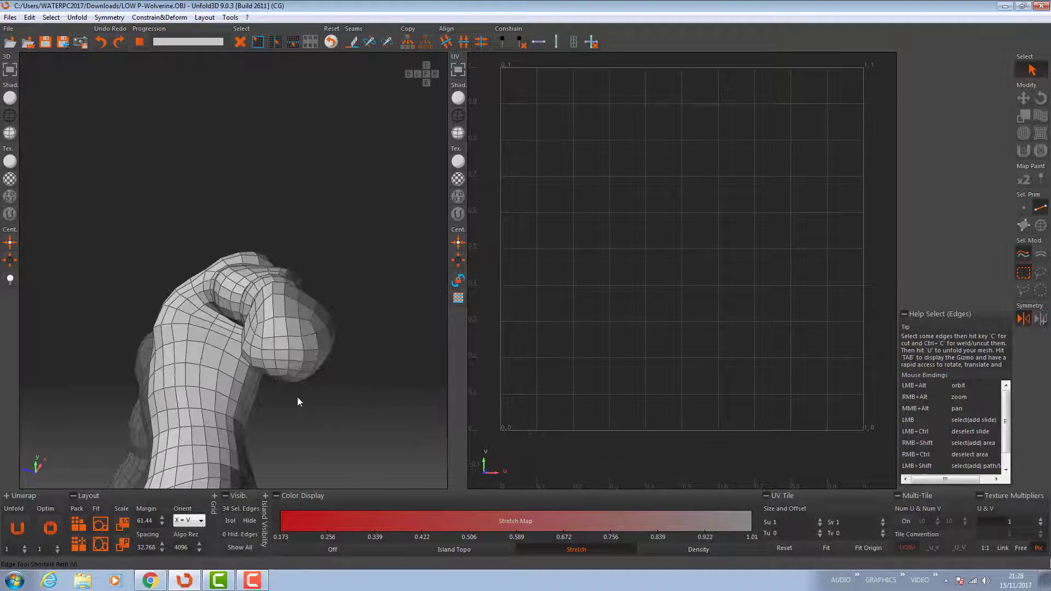
shift+click(285, 307)
alt+drag(284, 307, 324, 244)
shift+click(218, 390)
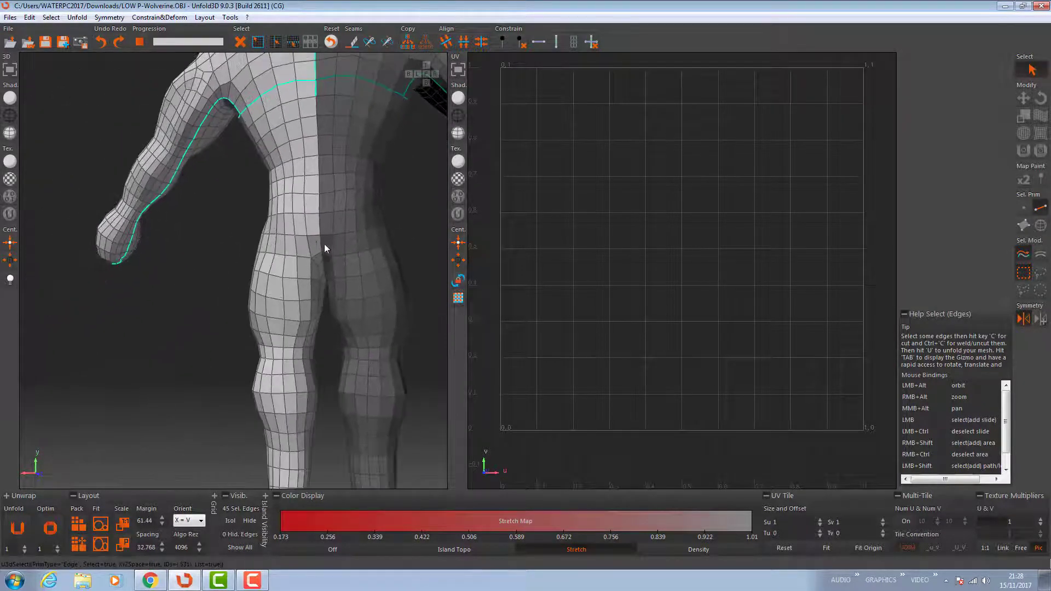
Extend the centre-line edge selection from the middle of the back down over the buttocks to the crotch.
shift+click(322, 245)
shift+click(321, 244)
alt+drag(331, 291, 337, 199)
scroll(338, 248, up, 5)
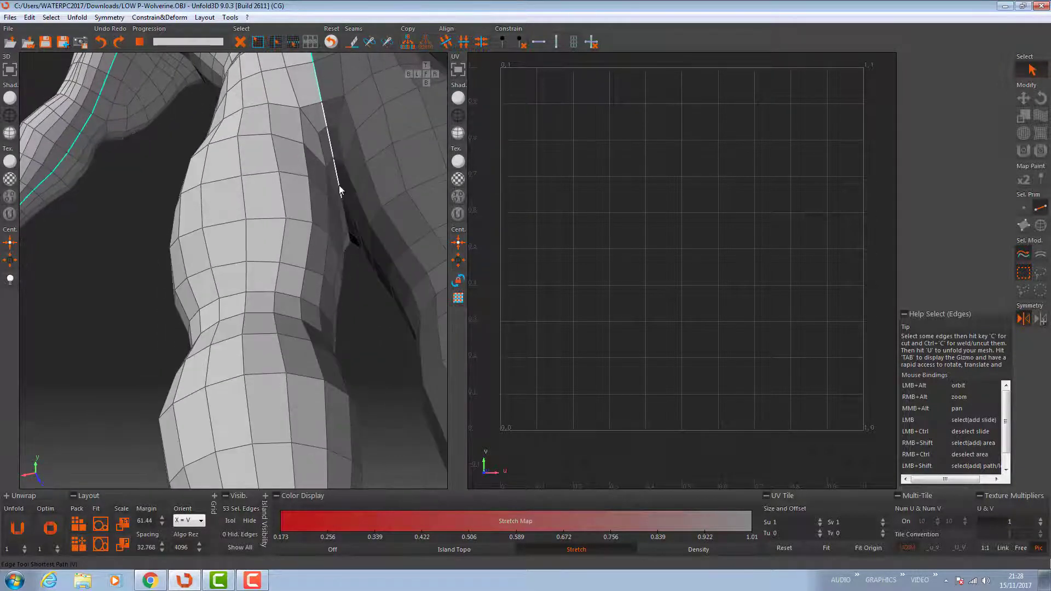
shift+click(340, 186)
shift+click(341, 207)
Select the edges running down the inner side of the leg from the upper thigh past the knee to above the ankle.
alt+drag(332, 255, 296, 254)
scroll(297, 254, up, 3)
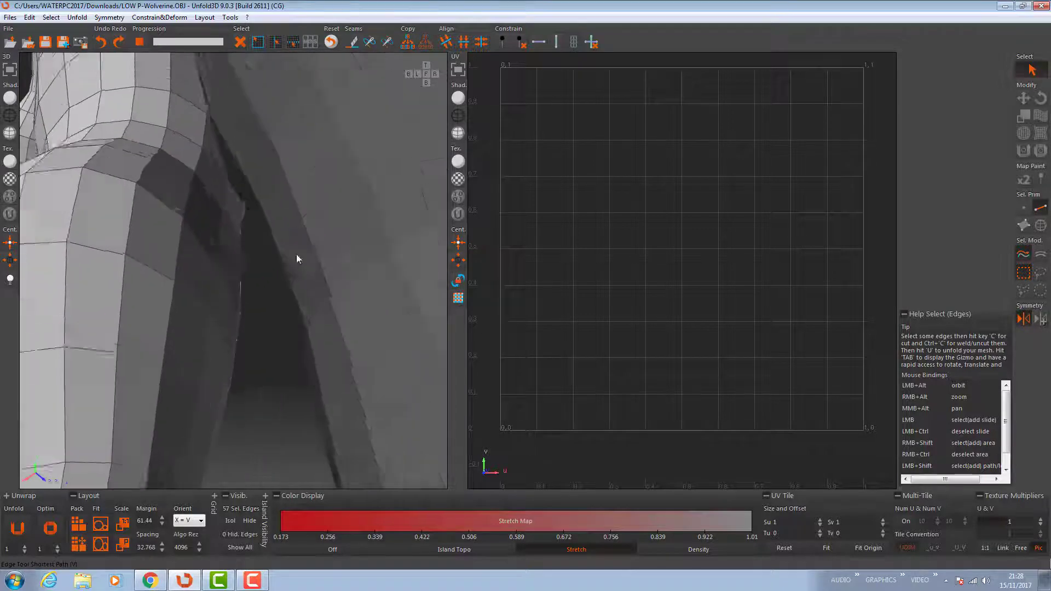
scroll(301, 257, down, 2)
shift+click(235, 213)
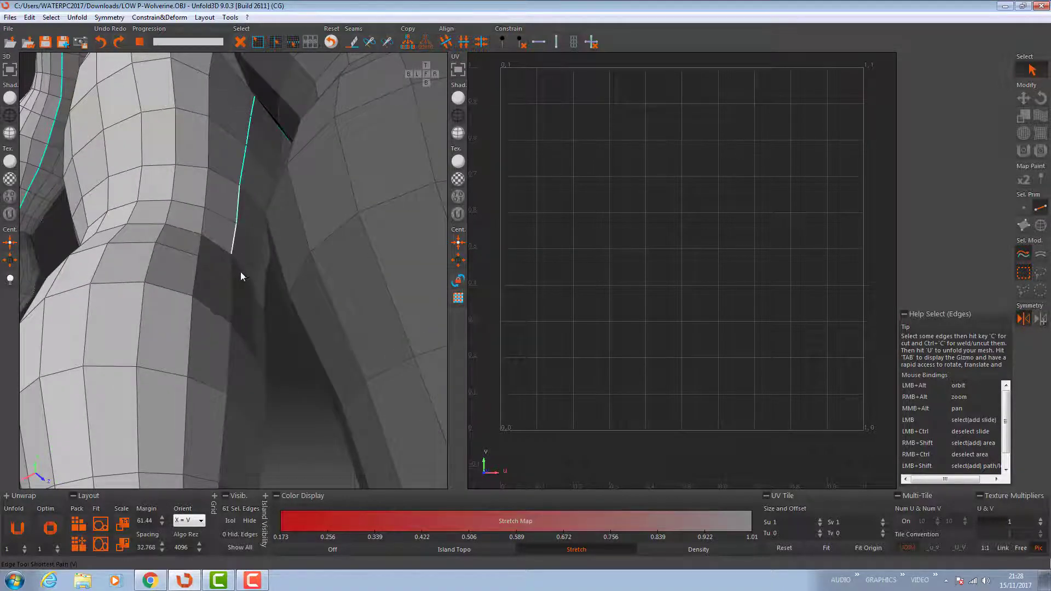
shift+click(223, 435)
scroll(223, 435, down, 5)
alt+middle_drag(224, 435, 222, 299)
alt+drag(223, 299, 201, 255)
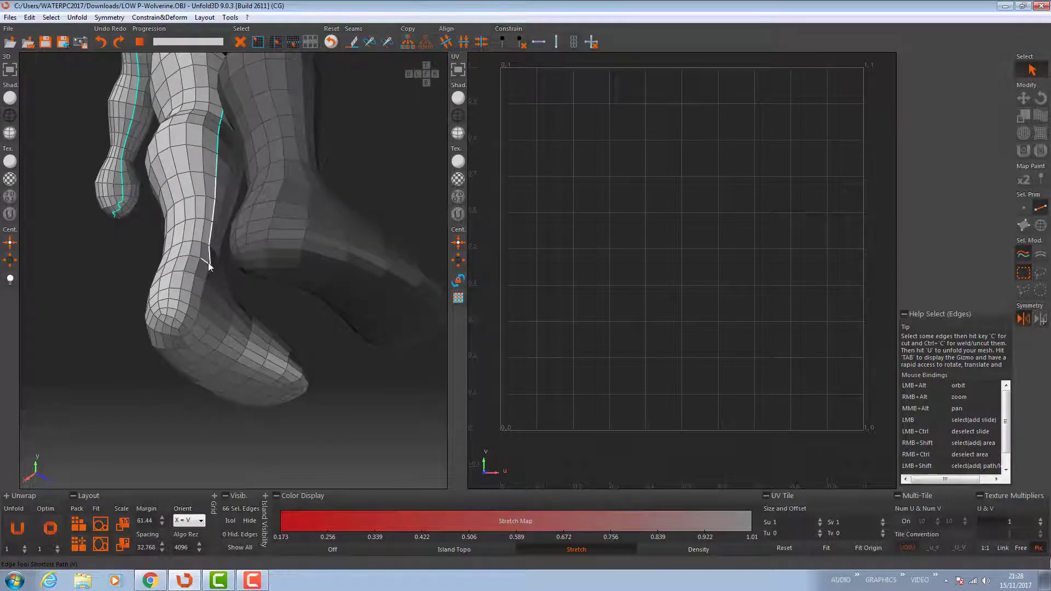
shift+click(206, 245)
Turn the edge selection across to the back of the ankle and continue it down to the heel.
alt+drag(205, 245, 236, 329)
shift+click(239, 336)
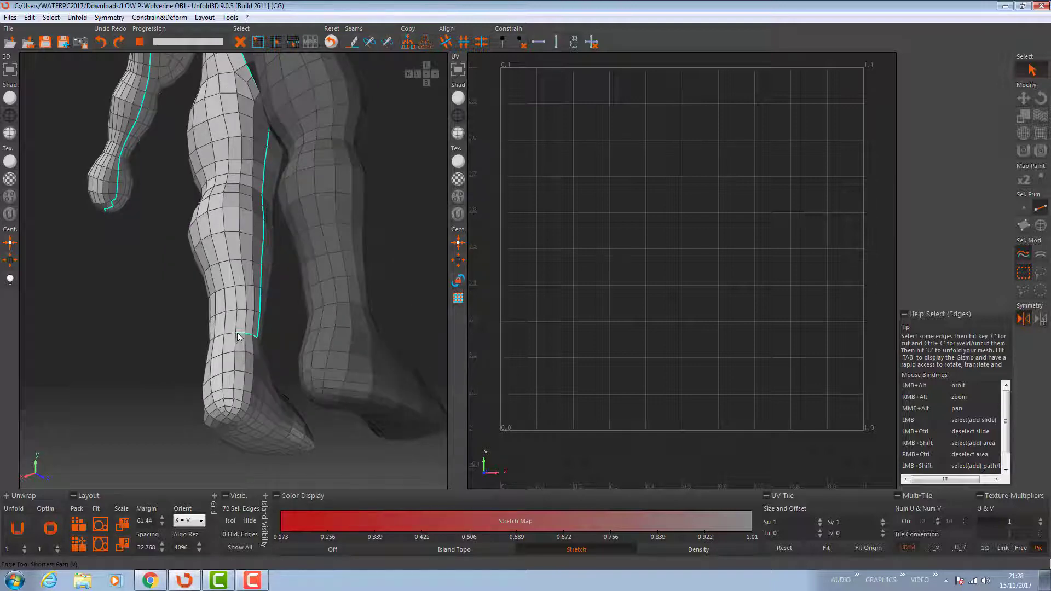
shift+click(233, 338)
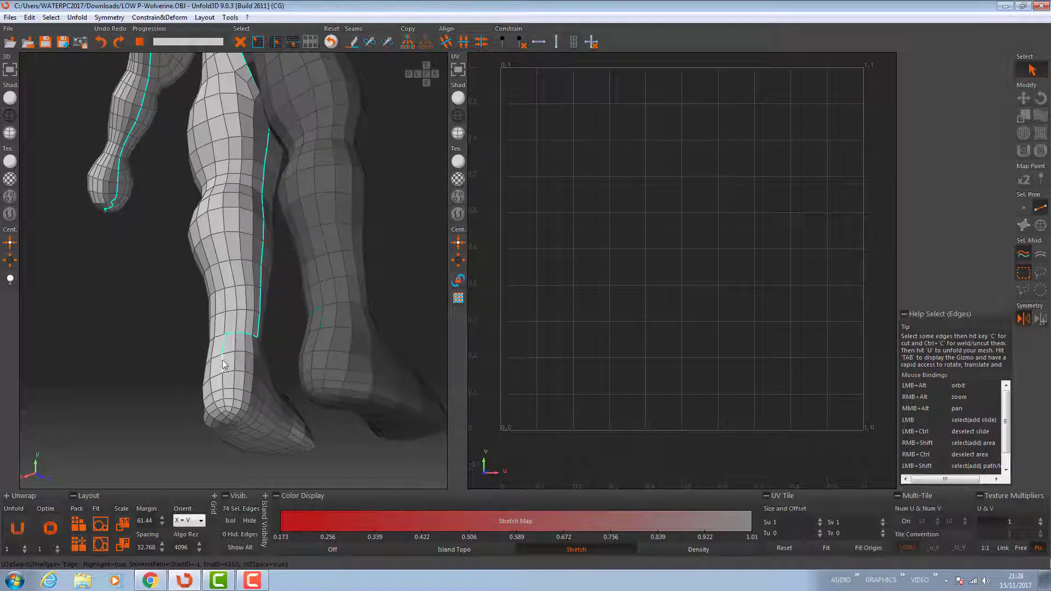
shift+click(221, 384)
shift+click(228, 388)
Continue the edge selection along the lower side of the foot, around the toes and back along the outer edge.
alt+drag(228, 388, 183, 389)
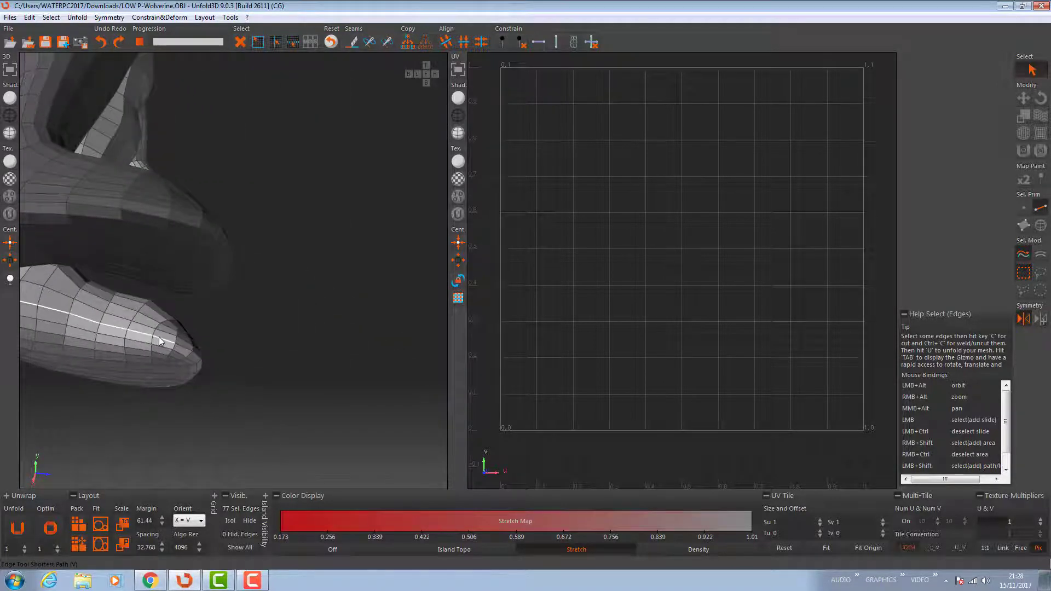
shift+click(173, 353)
alt+drag(173, 353, 203, 471)
shift+click(310, 437)
alt+right_drag(269, 444, 321, 458)
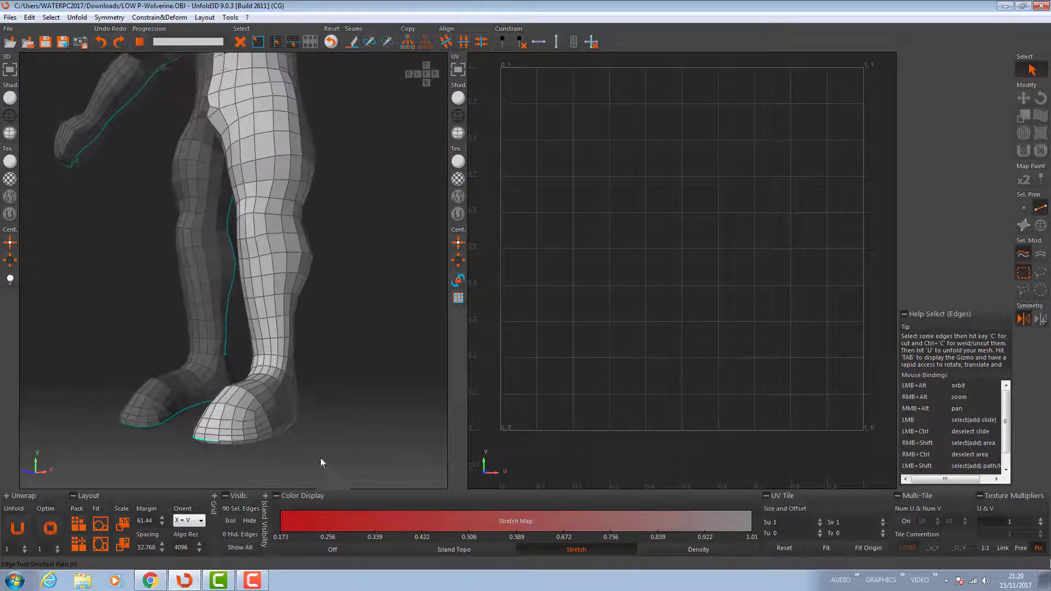
alt+drag(320, 457, 252, 455)
shift+click(307, 400)
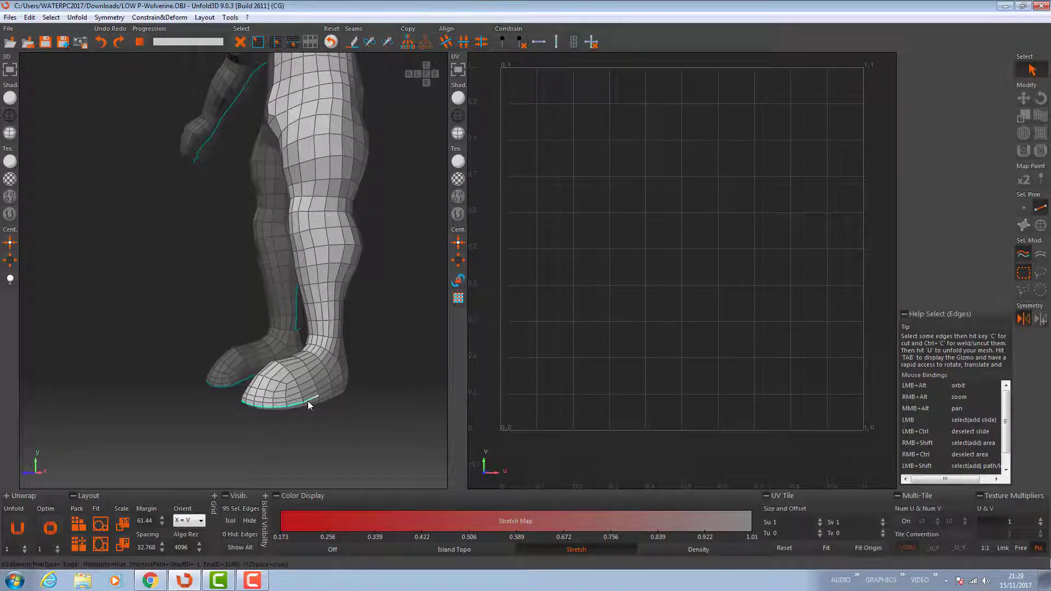
Cut the body mesh along the selected edges and unfold it.
alt+drag(307, 400, 266, 379)
alt+right_drag(266, 379, 206, 303)
alt+drag(206, 303, 322, 303)
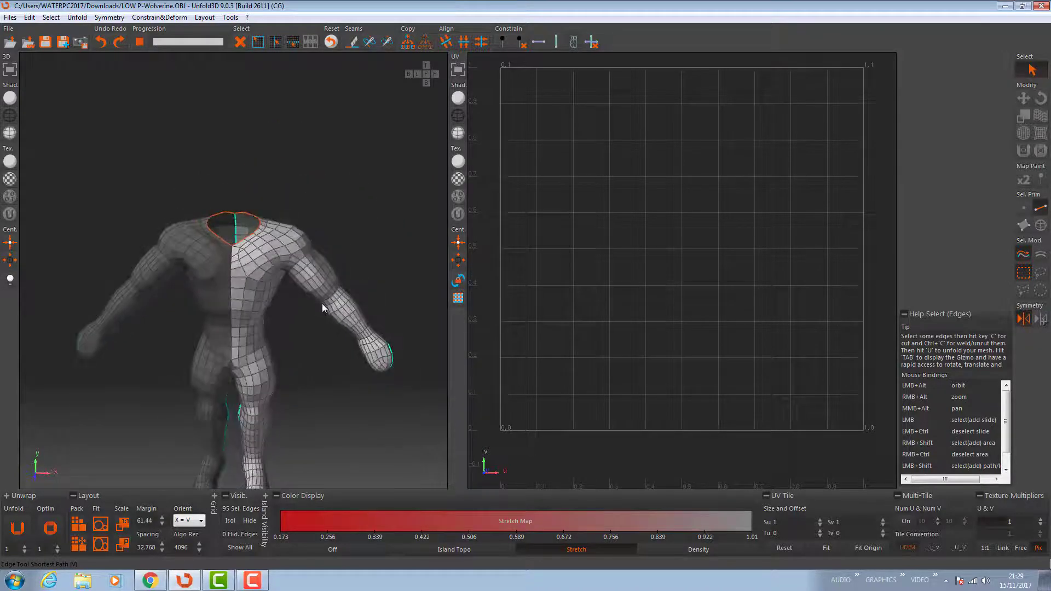
key(c)
key(u)
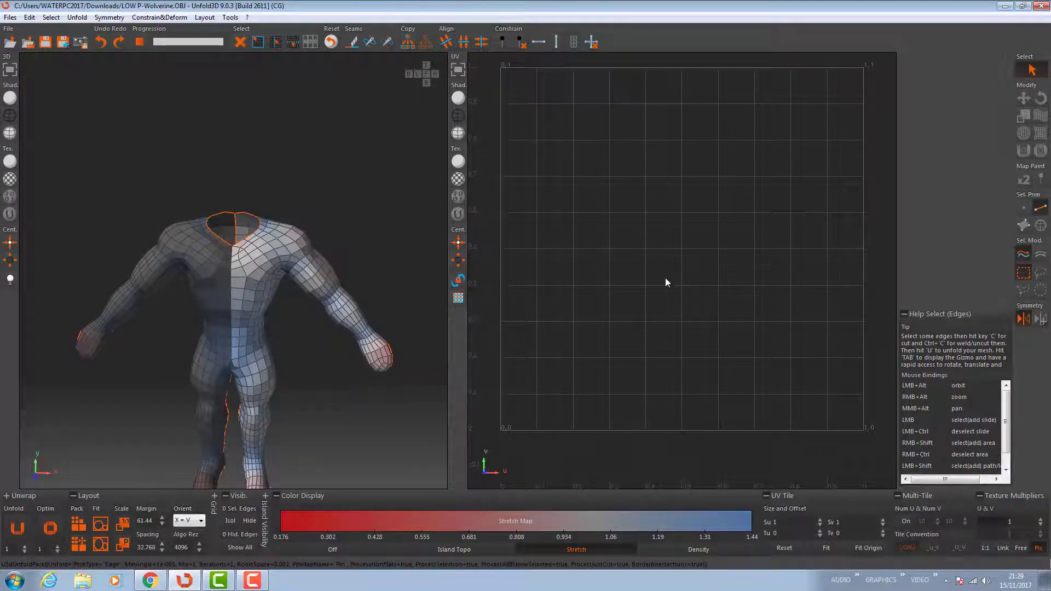
Pack the unfolded body island into the UV tile and optimize it repeatedly to reduce distortion.
click(79, 524)
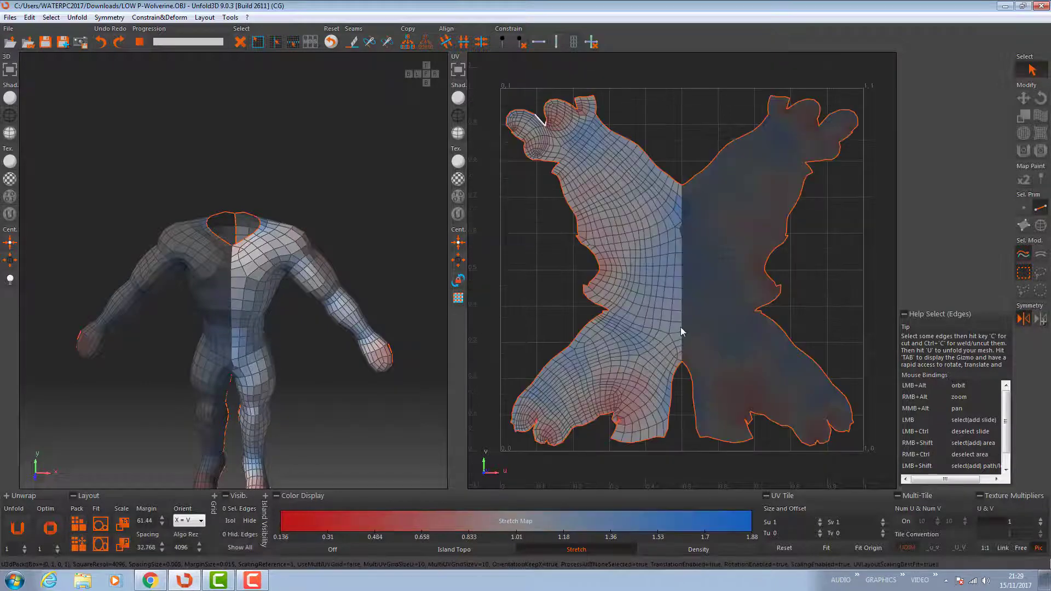
click(55, 528)
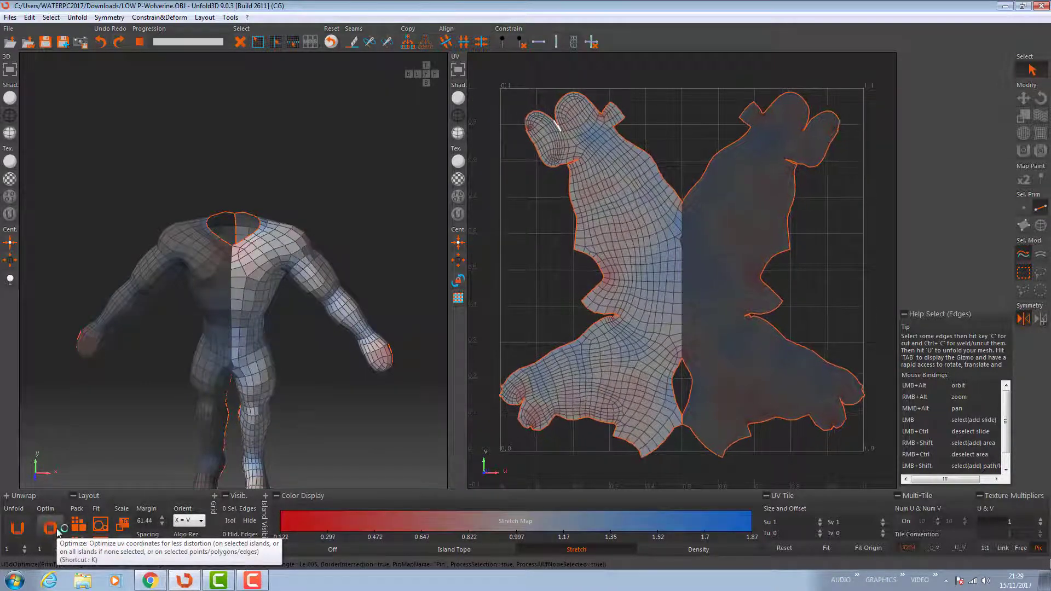
click(55, 529)
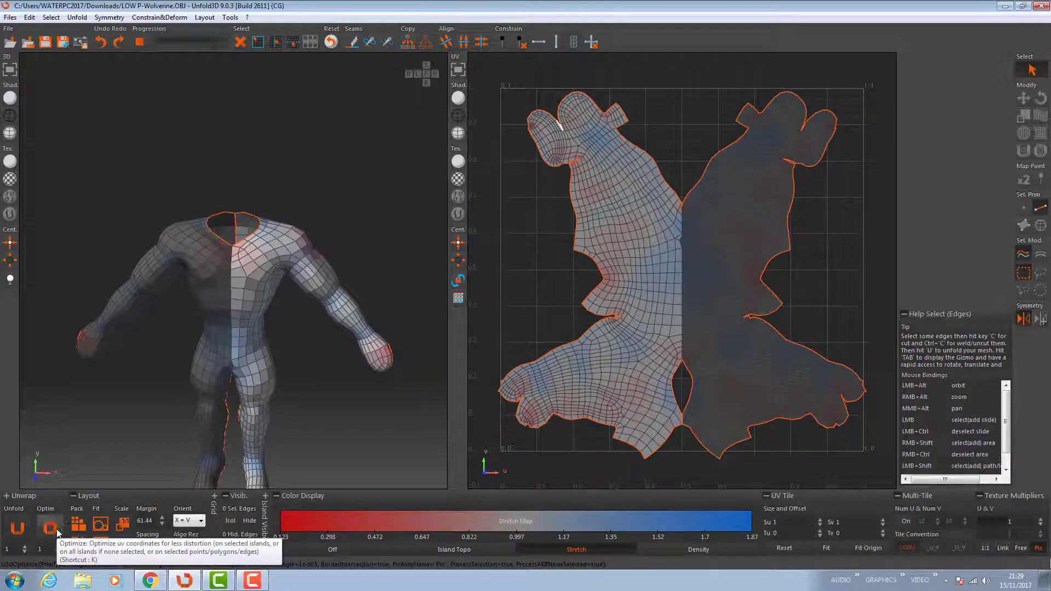
click(55, 529)
click(54, 529)
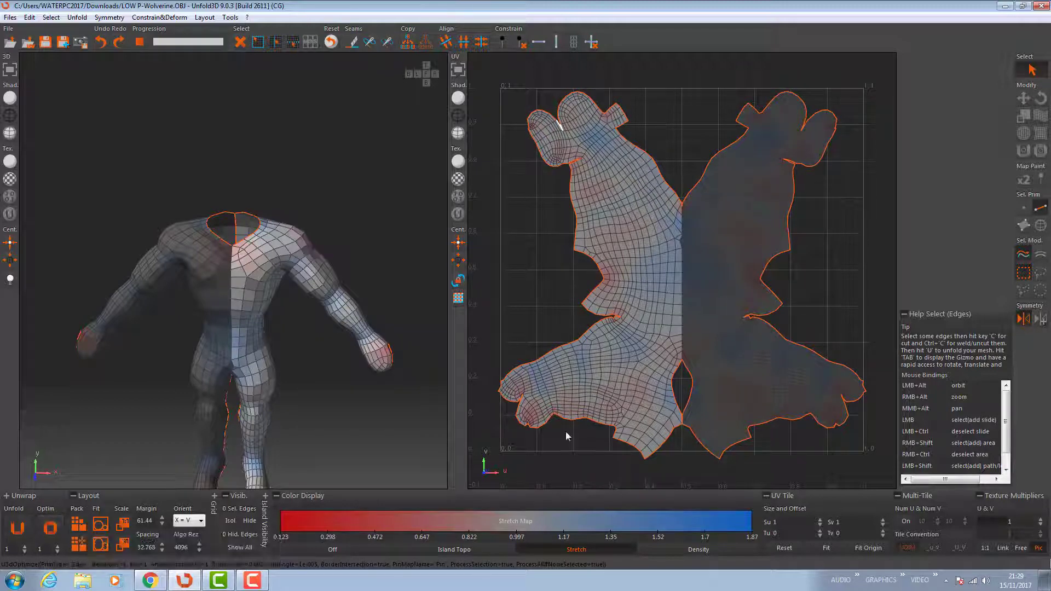
Examine the body's UV island up close for overlaps and stretching around the centre gap and the side seam notch.
alt+drag(256, 254, 406, 259)
alt+middle_drag(413, 300, 347, 268)
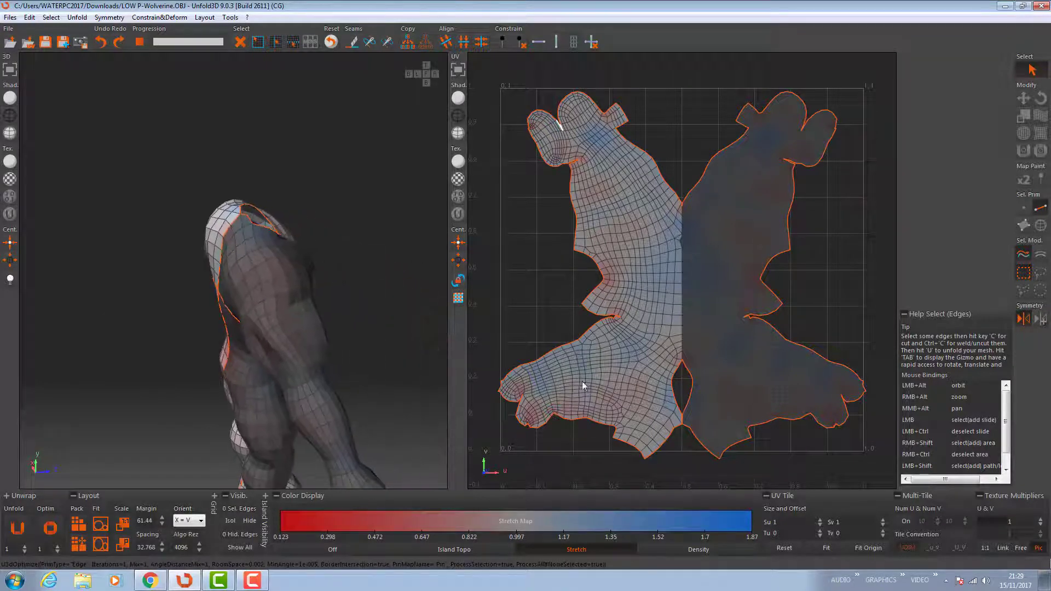
scroll(688, 451, up, 8)
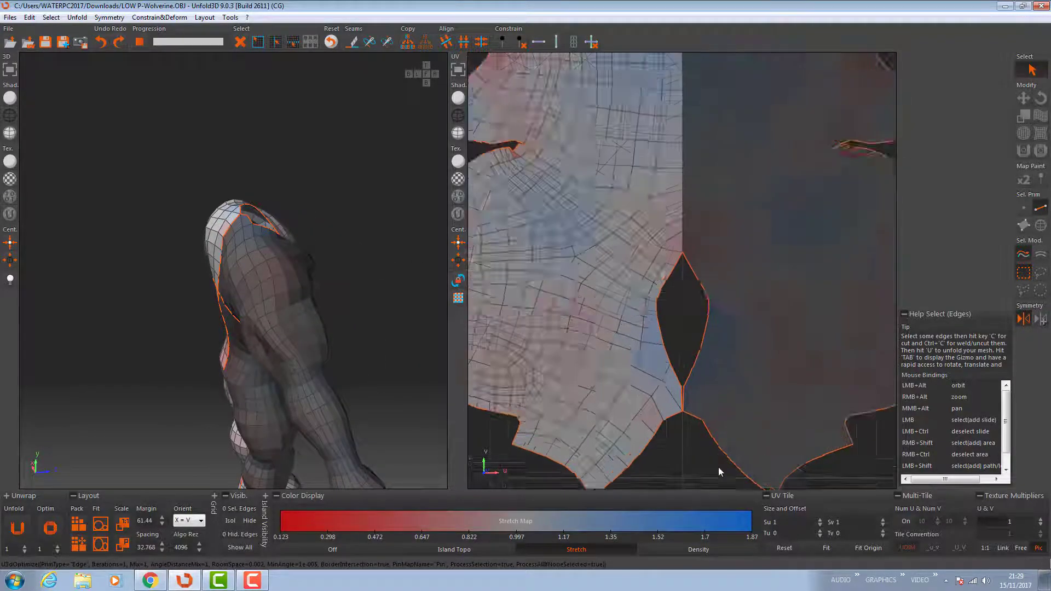
scroll(698, 438, up, 6)
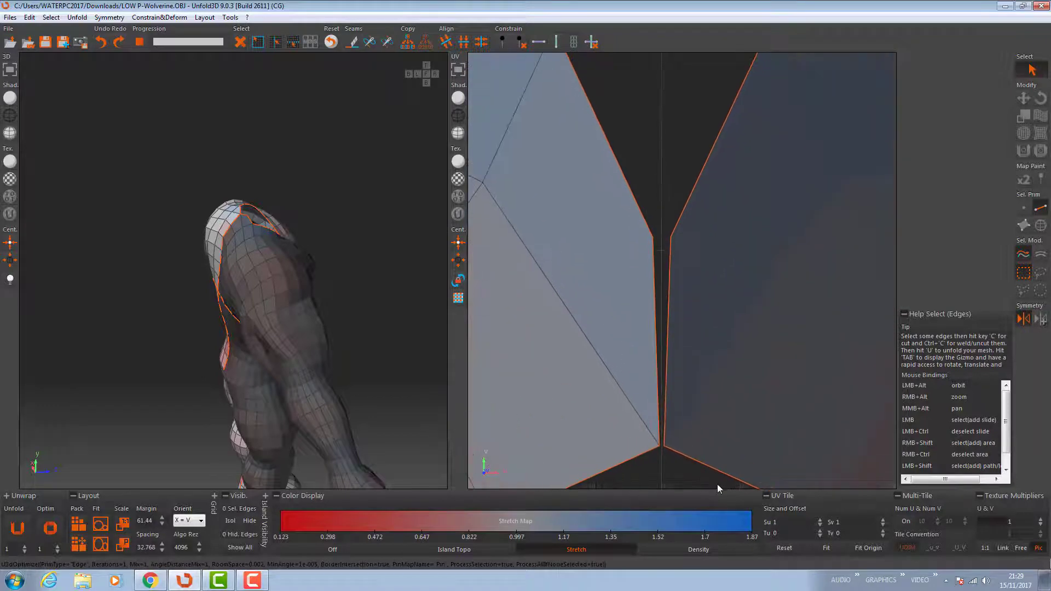
scroll(684, 388, down, 10)
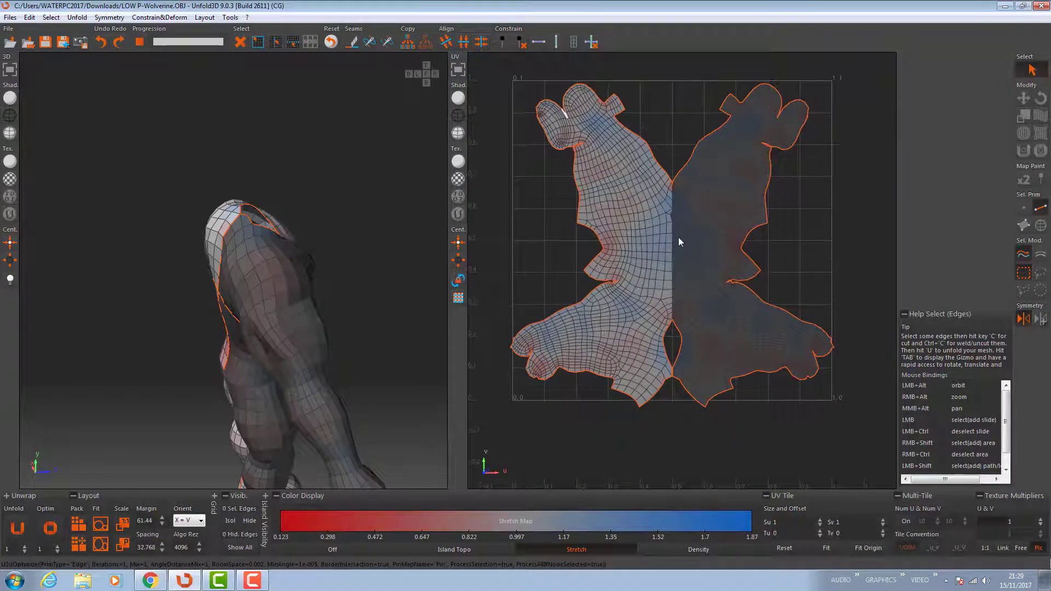
alt+middle_drag(689, 242, 692, 248)
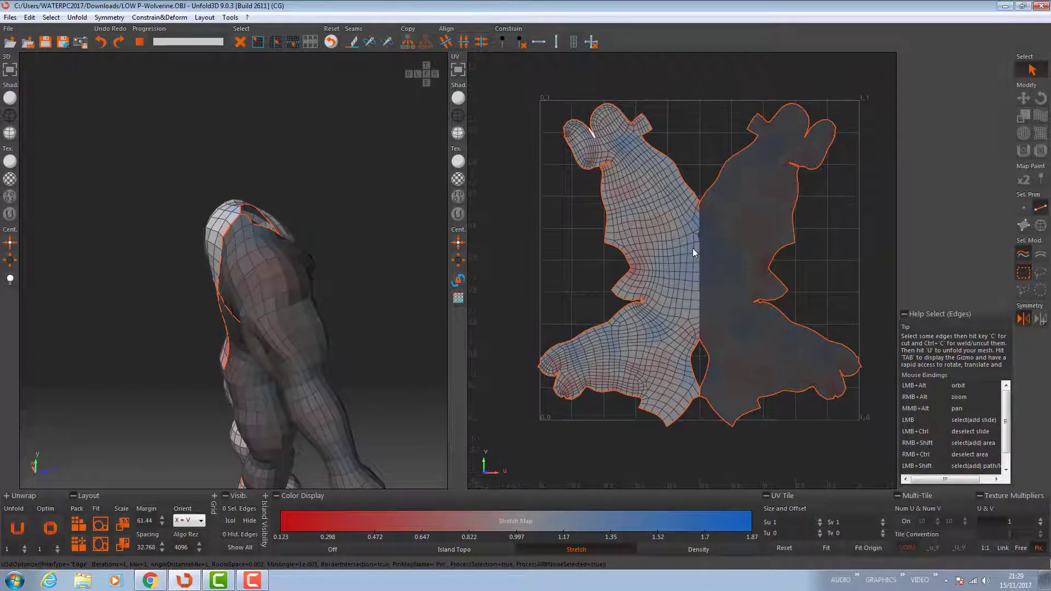
scroll(626, 208, up, 8)
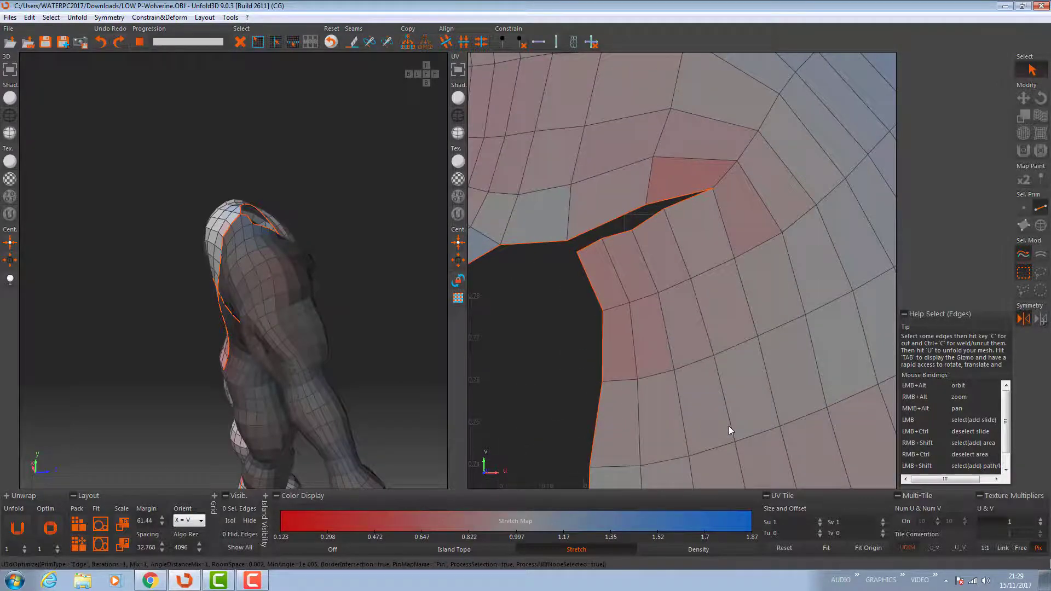
Switch to island selection with the Rotate tool and turn off symmetry for the unfolded body.
scroll(729, 426, down, 5)
scroll(577, 123, up, 8)
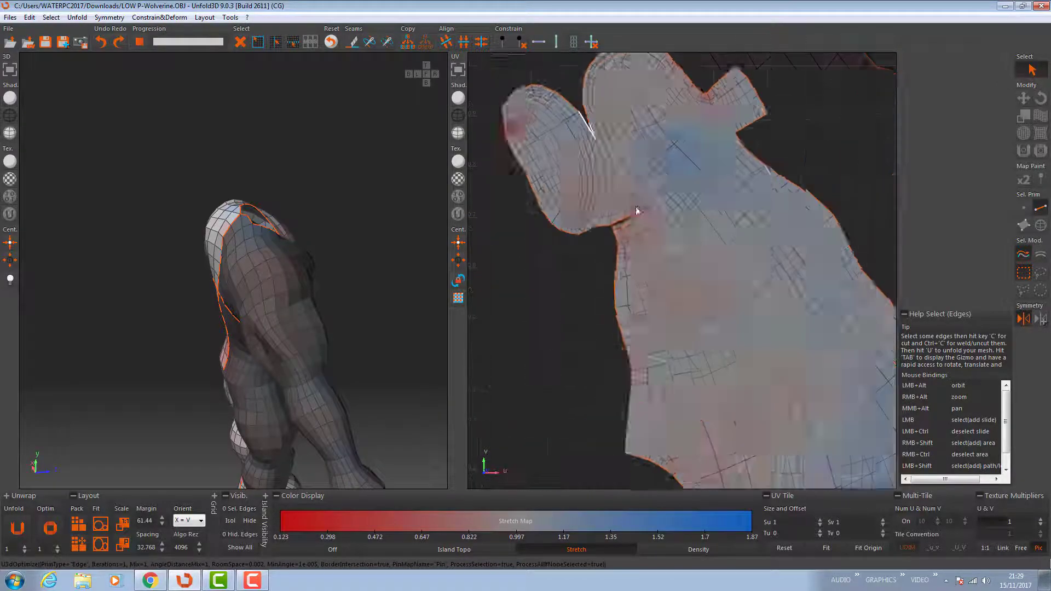
scroll(689, 356, down, 10)
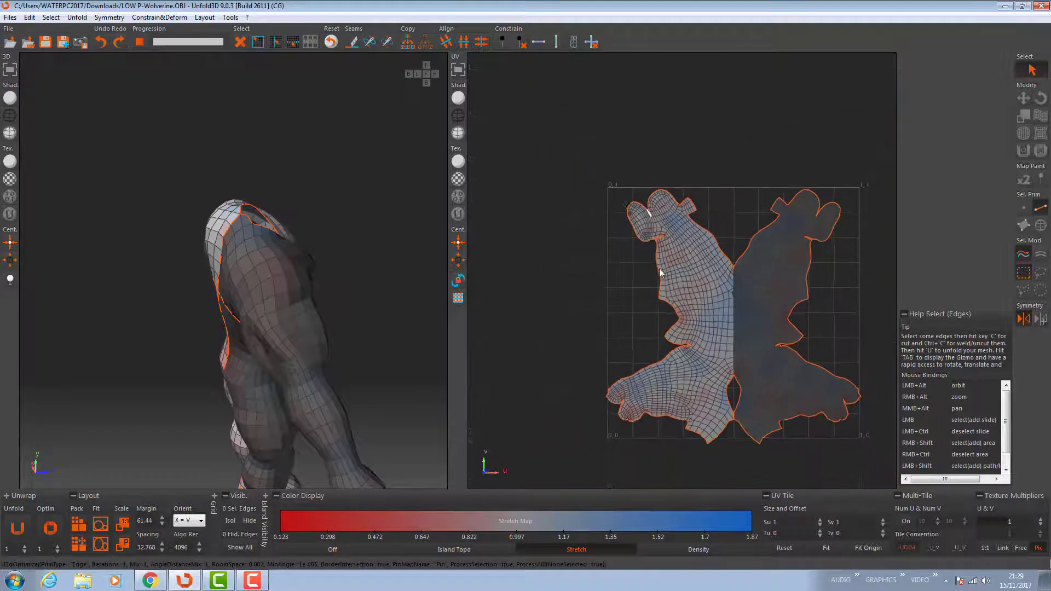
scroll(692, 418, up, 6)
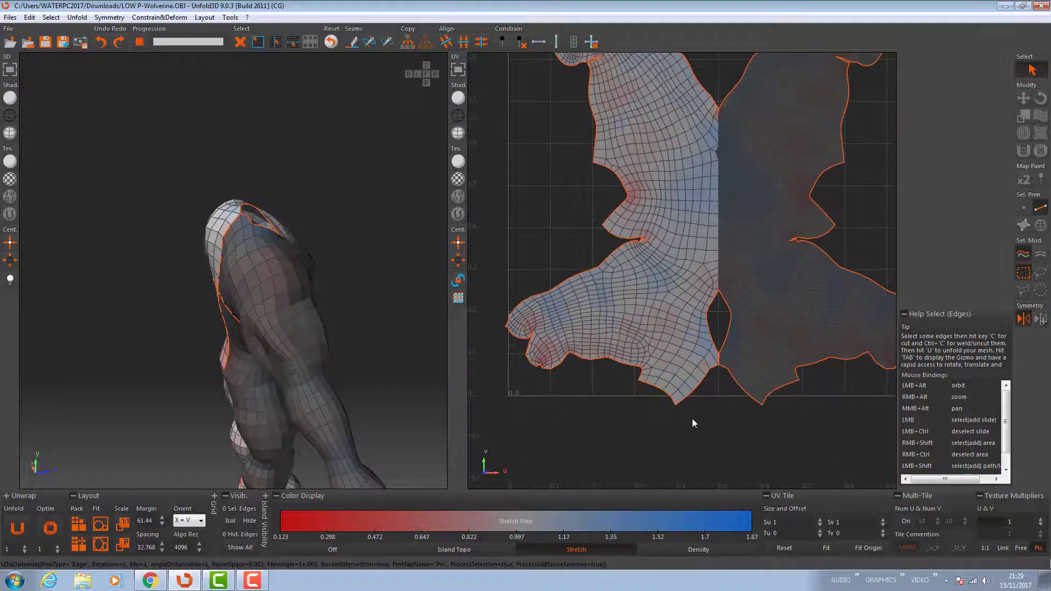
scroll(692, 418, down, 6)
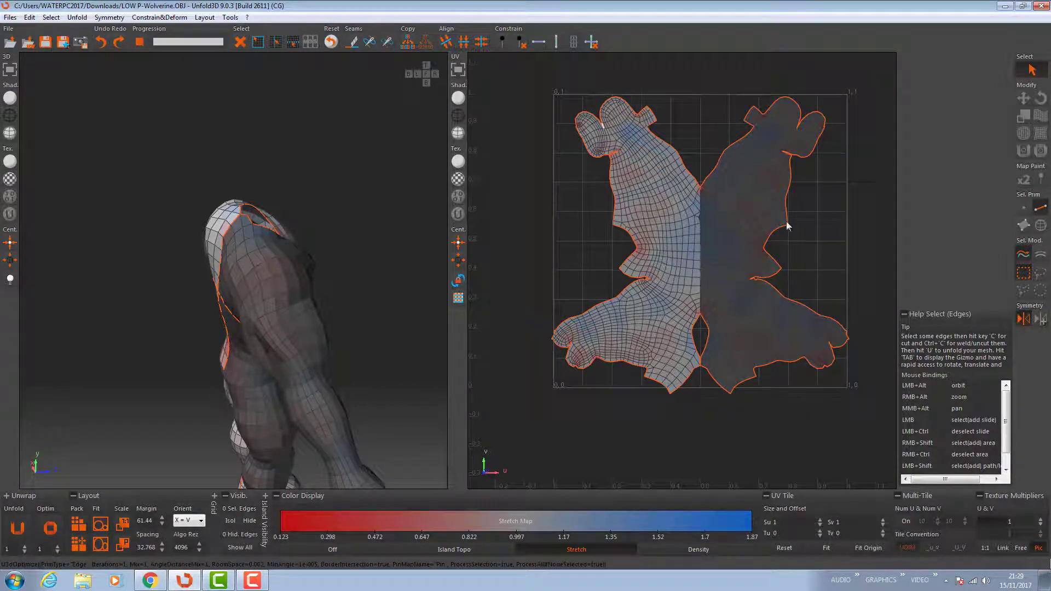
click(1041, 225)
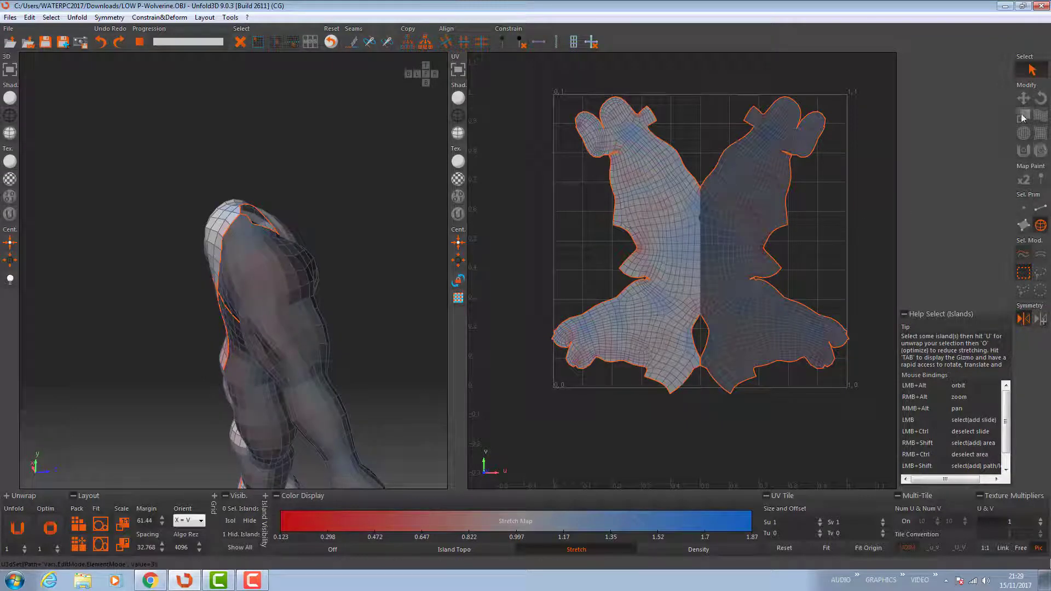
click(1041, 98)
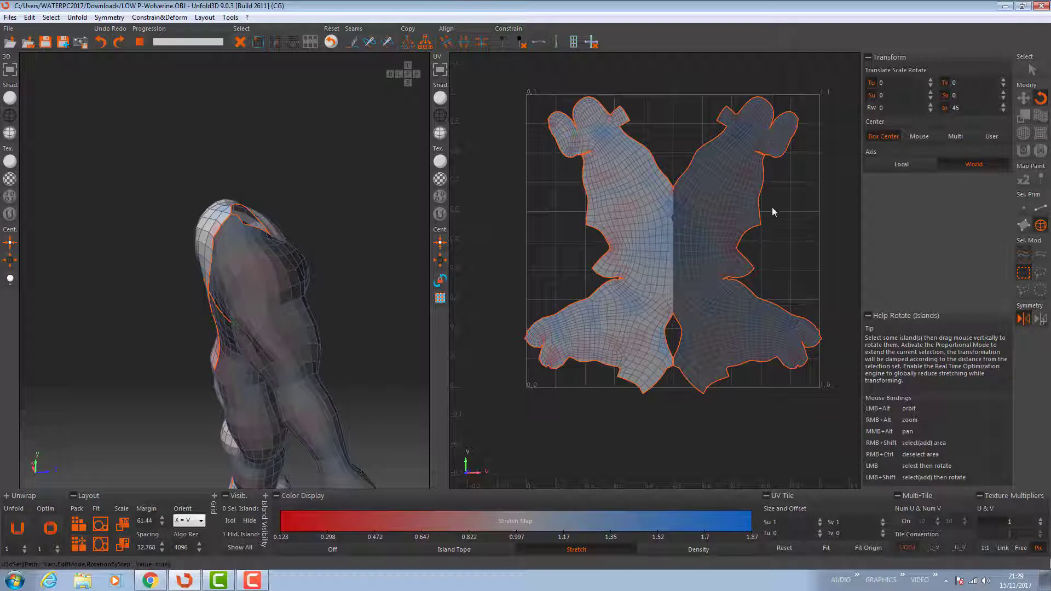
click(1024, 320)
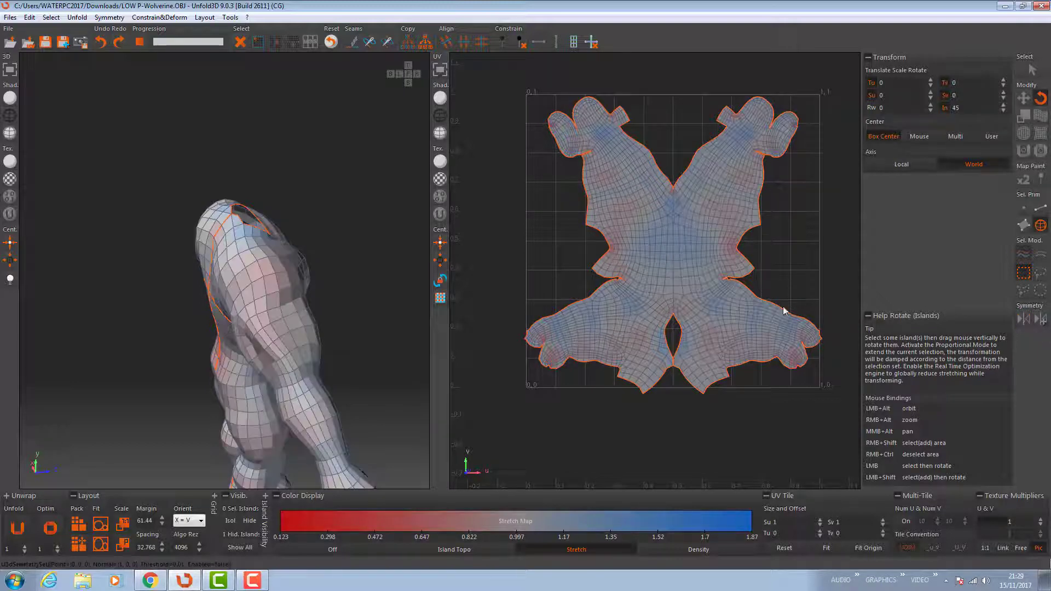
Rotate the body's UV island 180 degrees, scale it down to about 0.74 of the tile's width, and show the hidden head island.
click(734, 257)
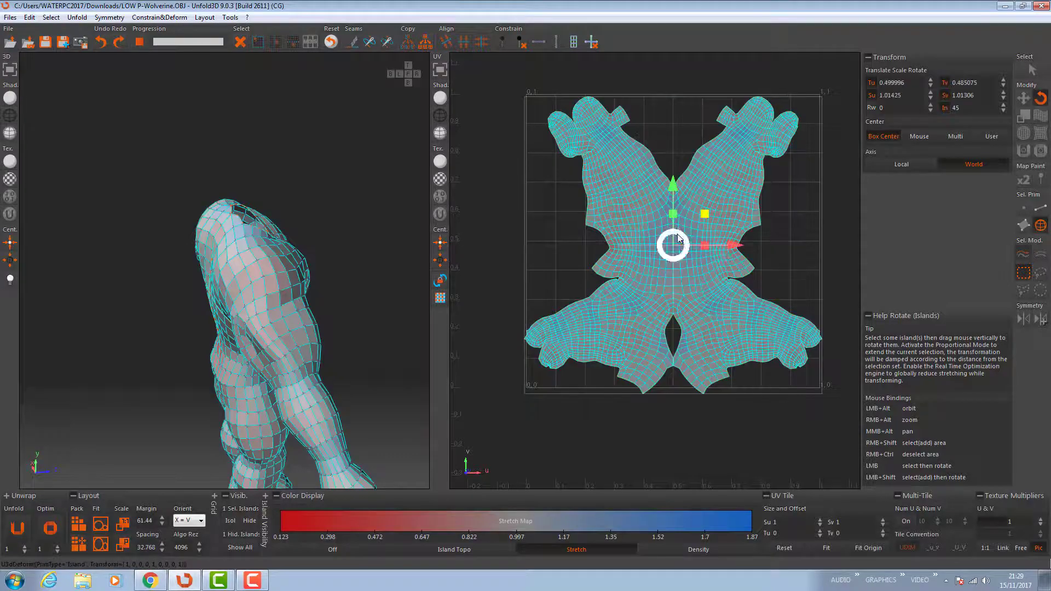
drag(679, 236, 614, 471)
drag(705, 215, 695, 285)
click(240, 548)
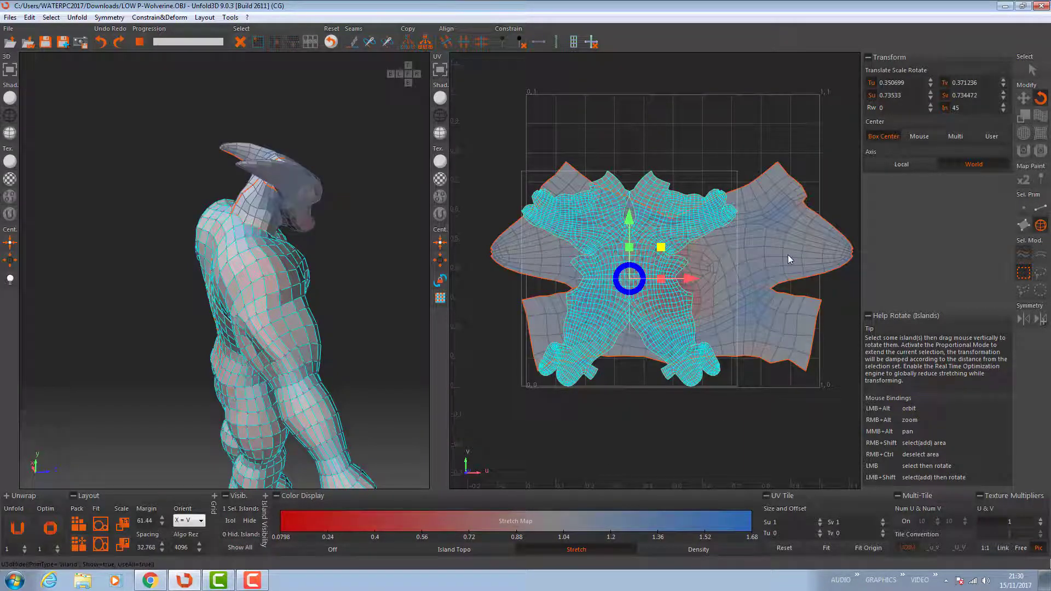
Try to pack the head and body islands together in the UV tile.
click(78, 525)
key(ctrl+z)
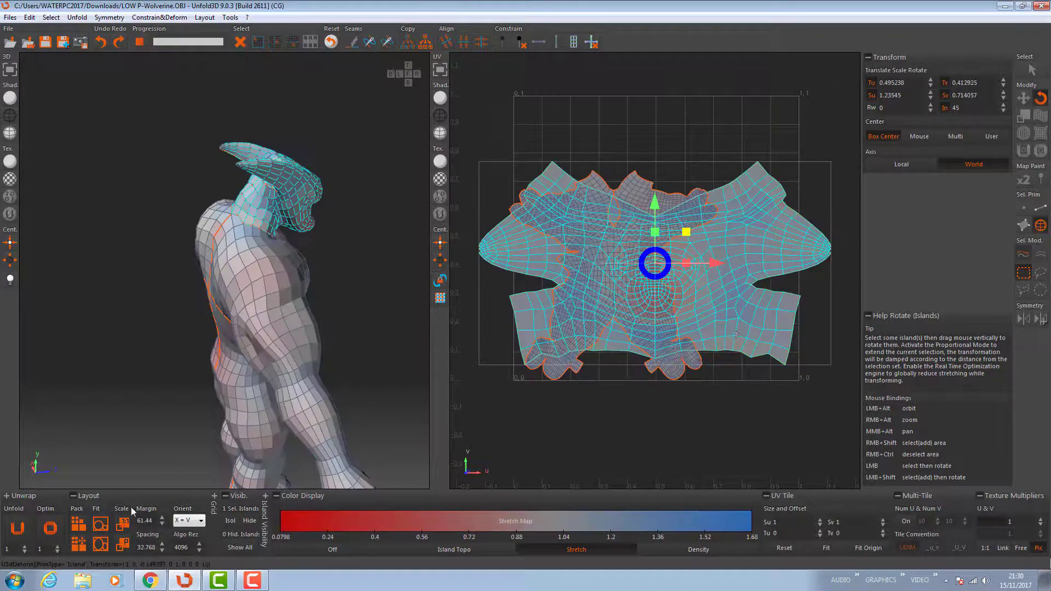
click(78, 525)
key(ctrl+z)
Shrink the head island to about 0.57 by 0.33 and place it in the upper-right corner of the UV tile.
drag(656, 201, 749, 120)
drag(667, 128, 650, 133)
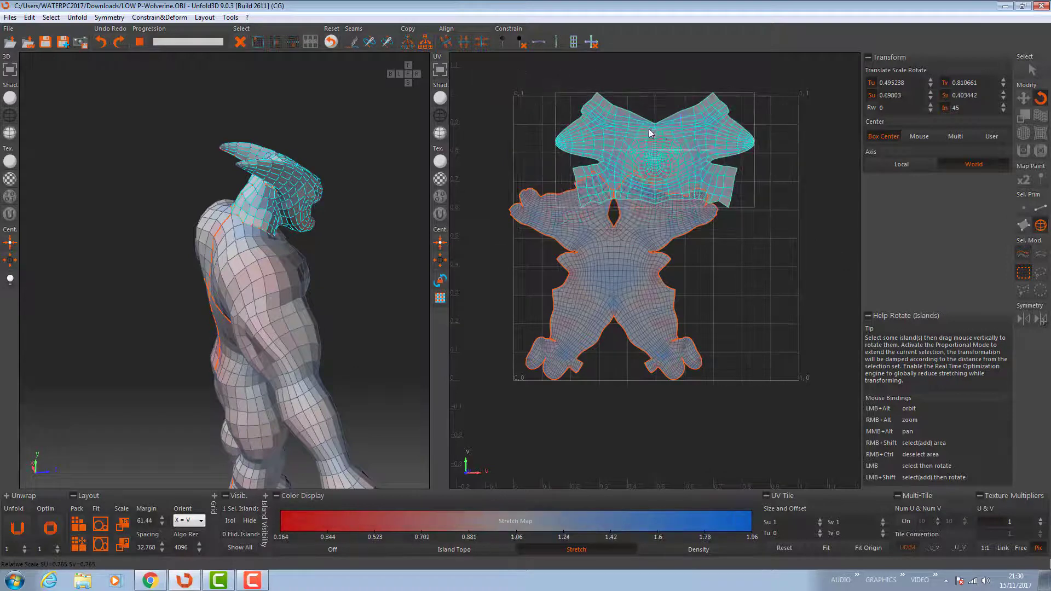
drag(716, 152, 704, 88)
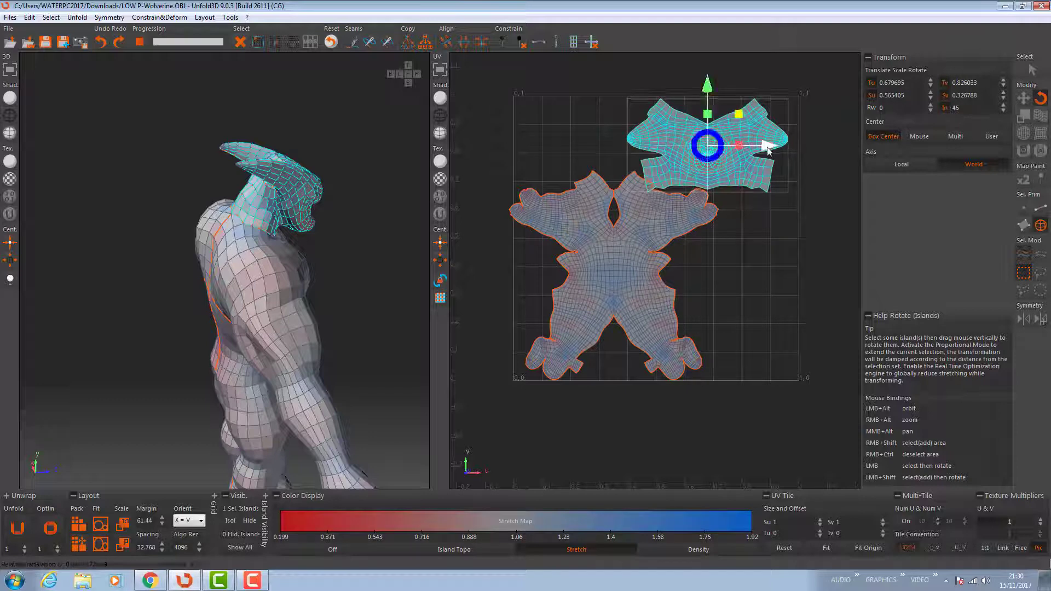
drag(767, 147, 782, 147)
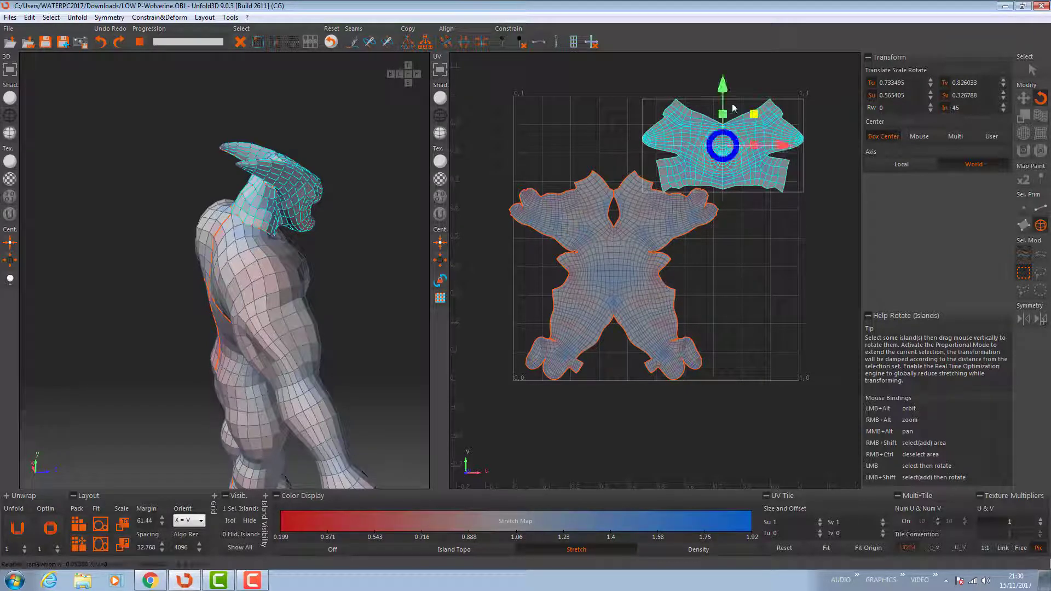
drag(722, 88, 721, 86)
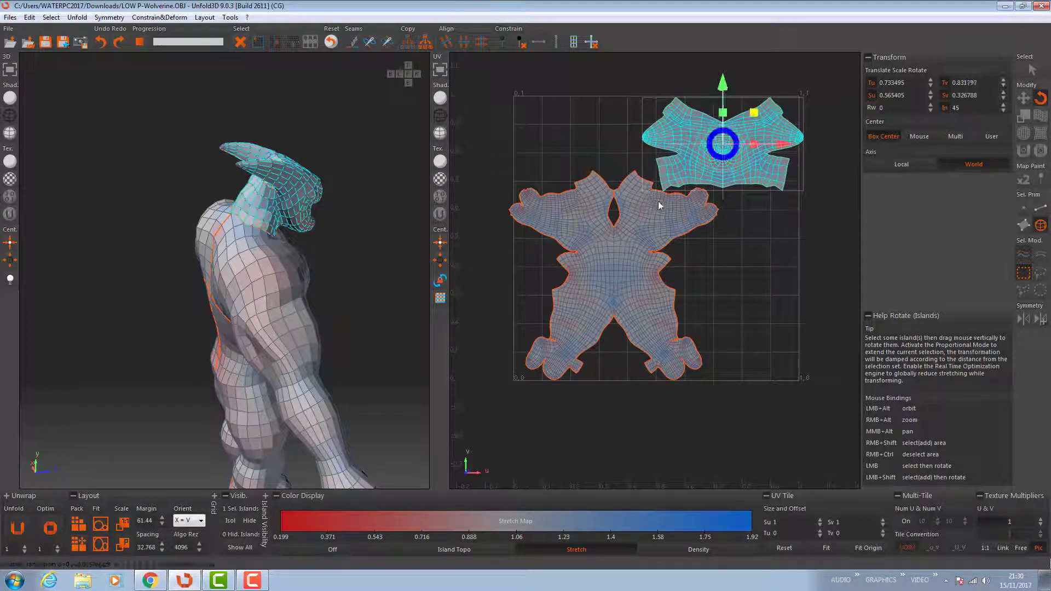
Scale the body island to about 0.72 and fit it inside the lower-left corner of the UV tile, clear of the head island.
click(639, 231)
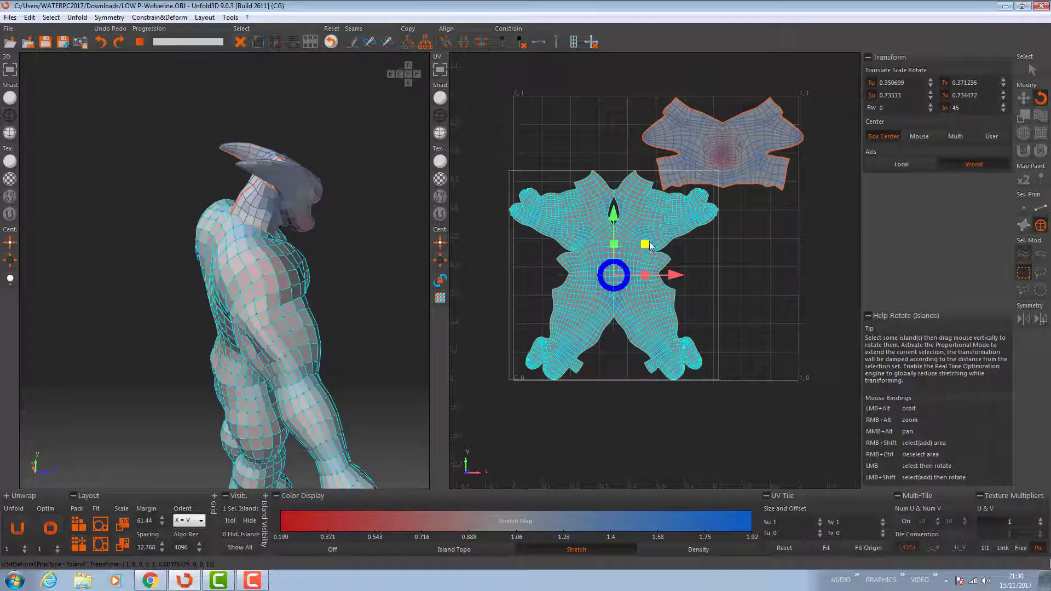
drag(649, 244, 613, 219)
drag(681, 268, 685, 274)
drag(674, 275, 679, 276)
middle_drag(679, 276, 677, 277)
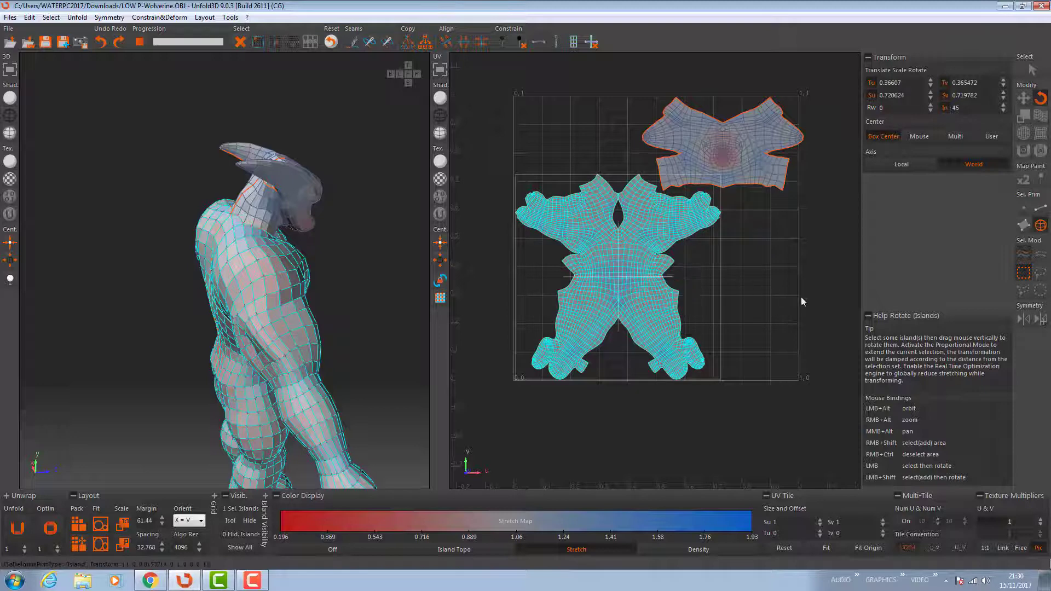
click(821, 274)
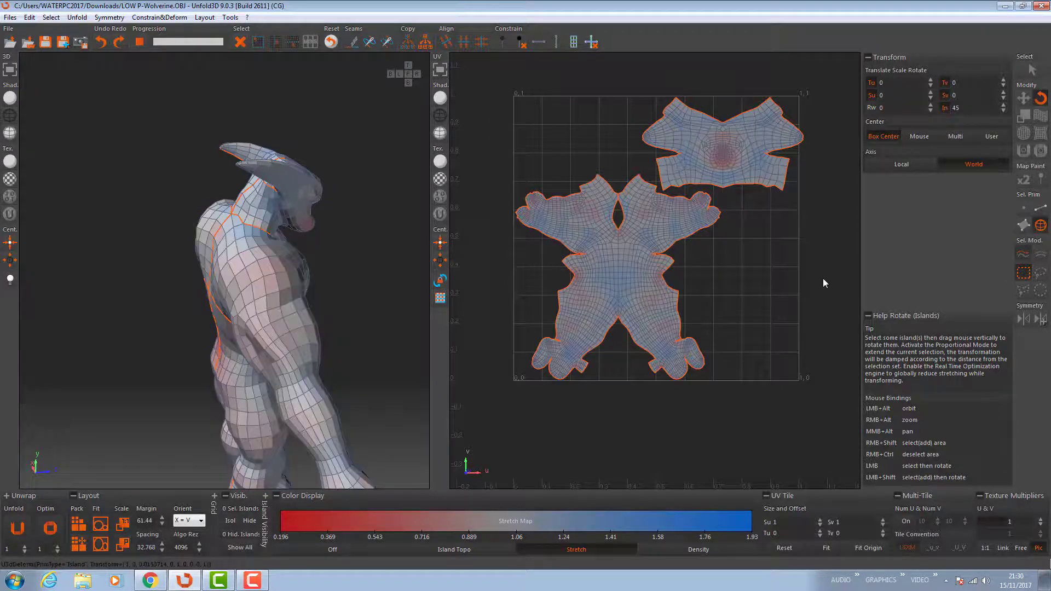
Examine the body island's centre gap, the vertex at its upper end and the feet area using point selection.
scroll(636, 235, up, 4)
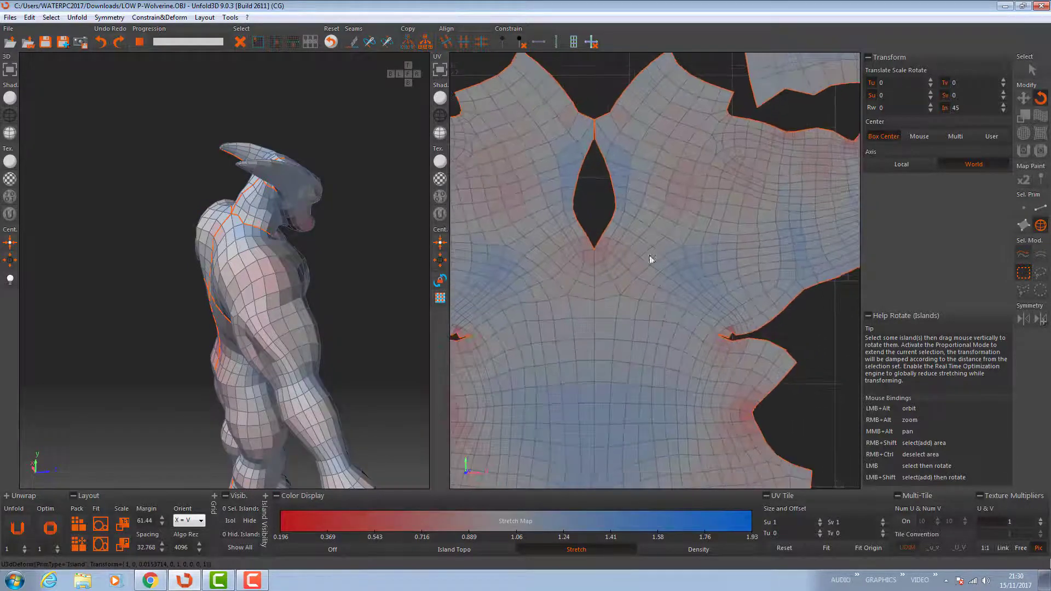
scroll(659, 215, up, 3)
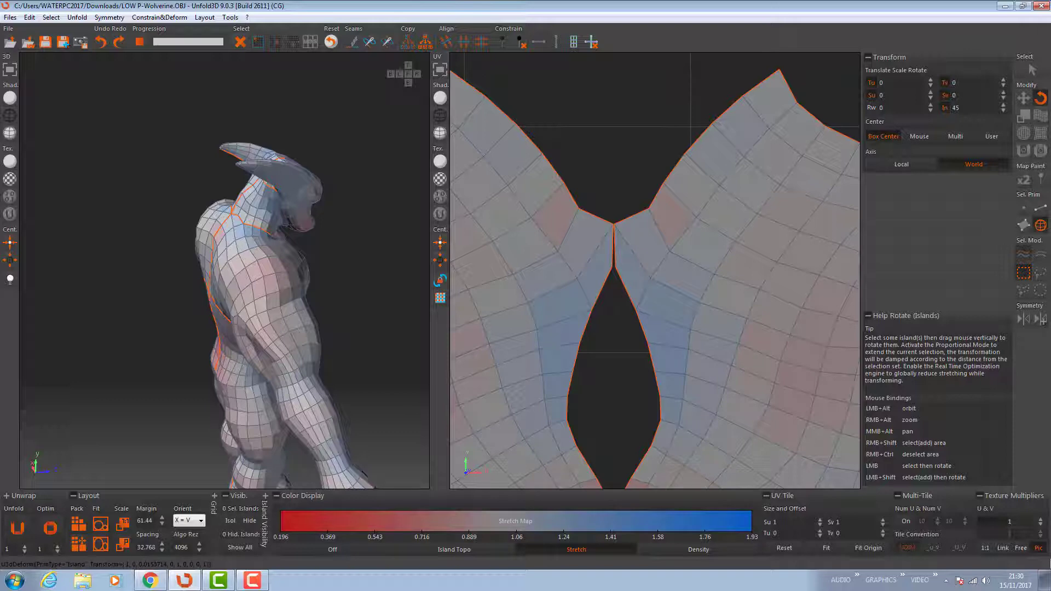
click(1020, 207)
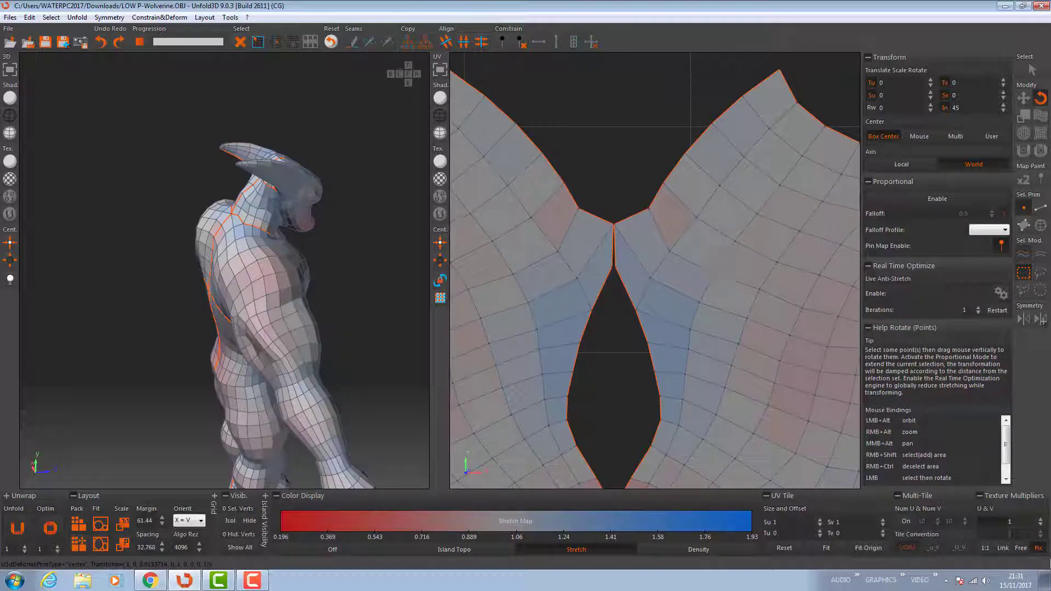
click(614, 224)
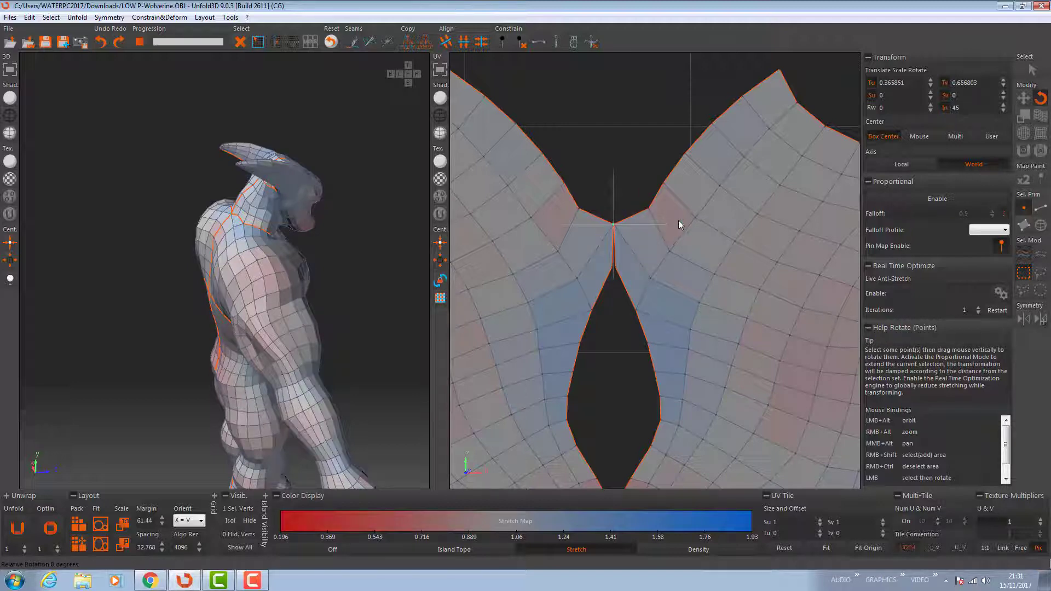
scroll(708, 272, down, 3)
scroll(627, 212, down, 6)
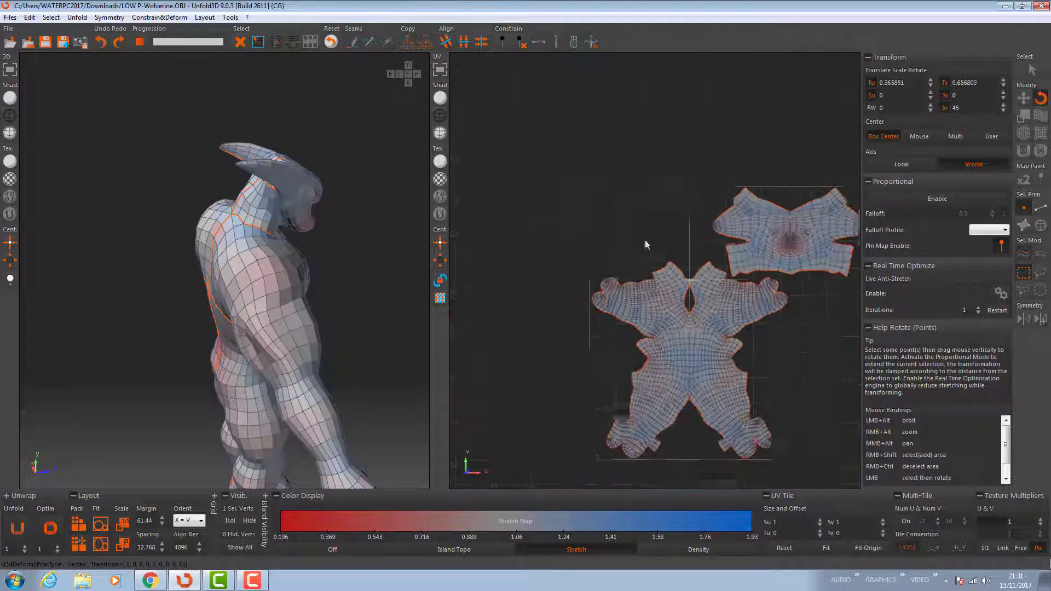
scroll(702, 333, up, 10)
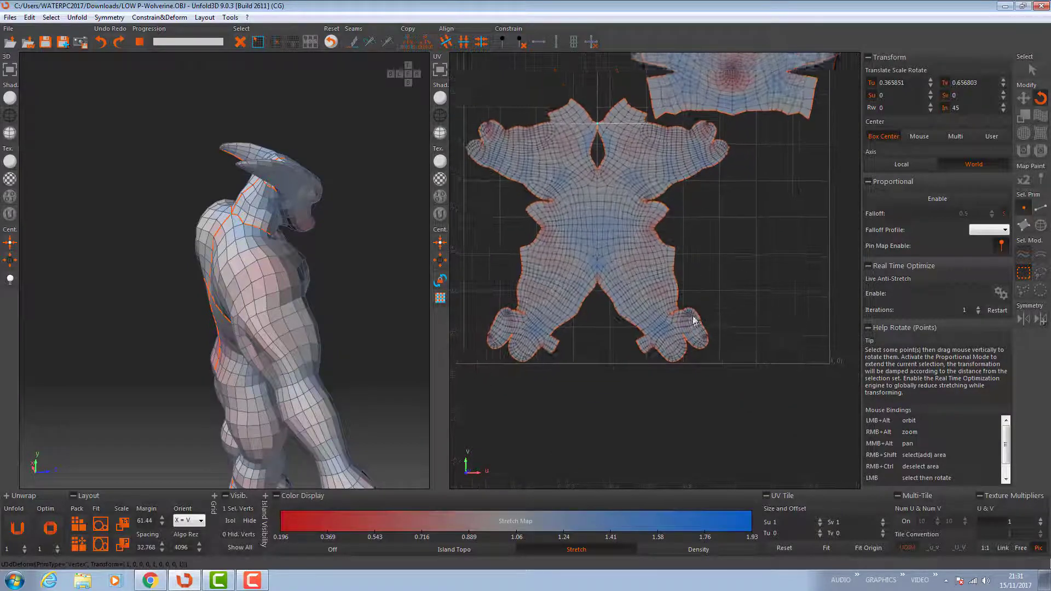
scroll(713, 350, down, 4)
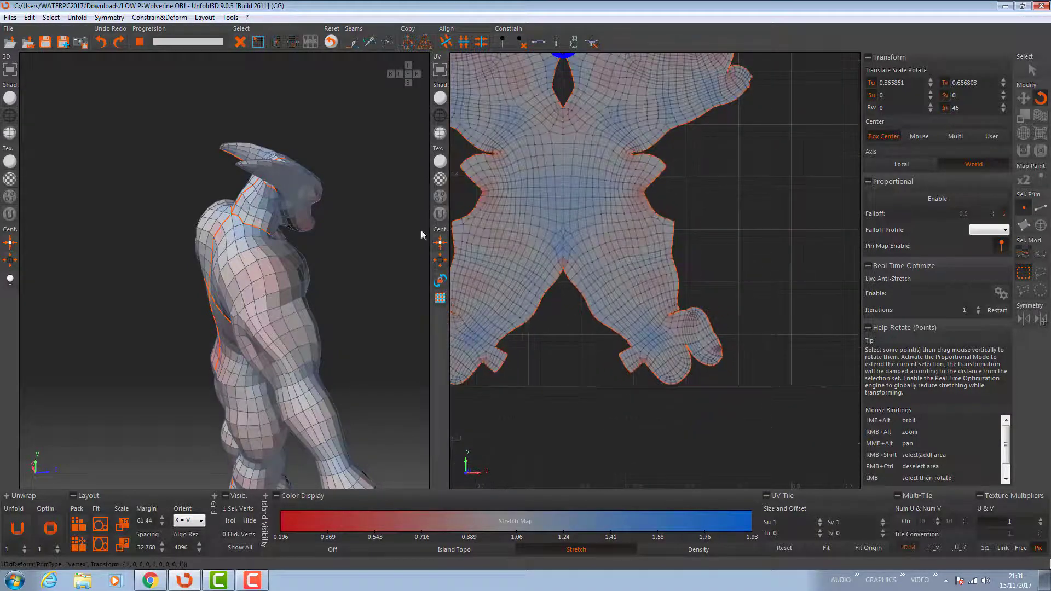
Show only the 3D model and examine the stretch colours across the front of the figure.
click(13, 71)
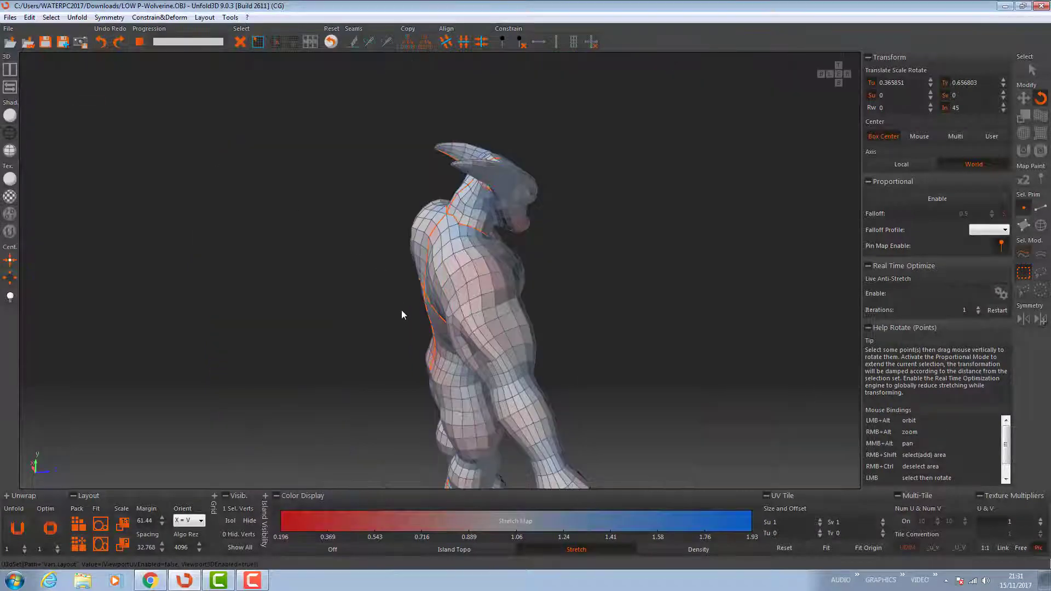
alt+drag(402, 310, 526, 307)
alt+middle_drag(579, 198, 523, 262)
alt+drag(523, 262, 549, 248)
alt+right_drag(550, 248, 511, 190)
alt+middle_drag(510, 190, 578, 188)
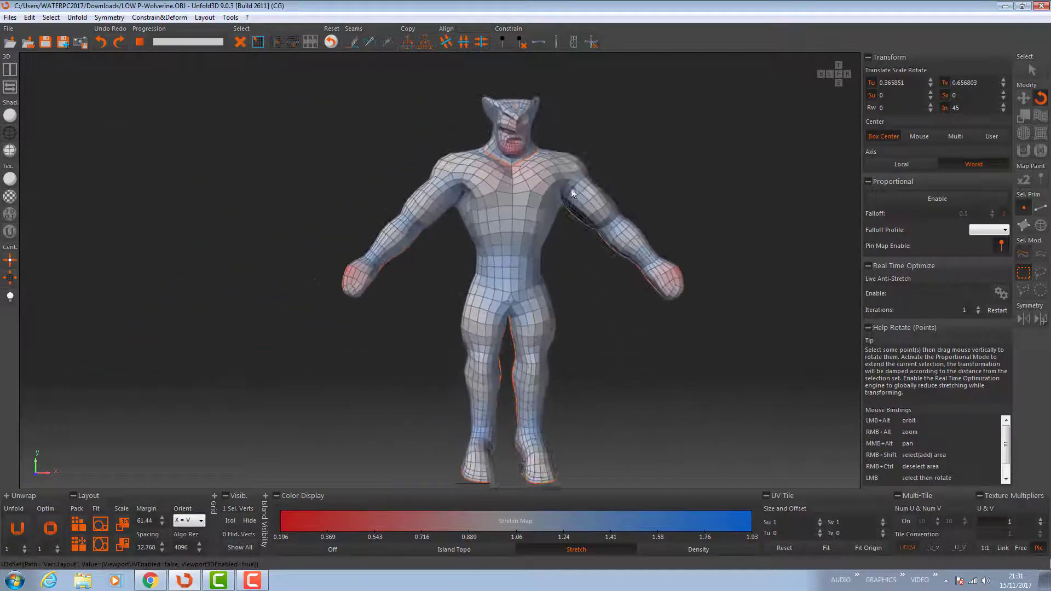
alt+drag(578, 188, 551, 229)
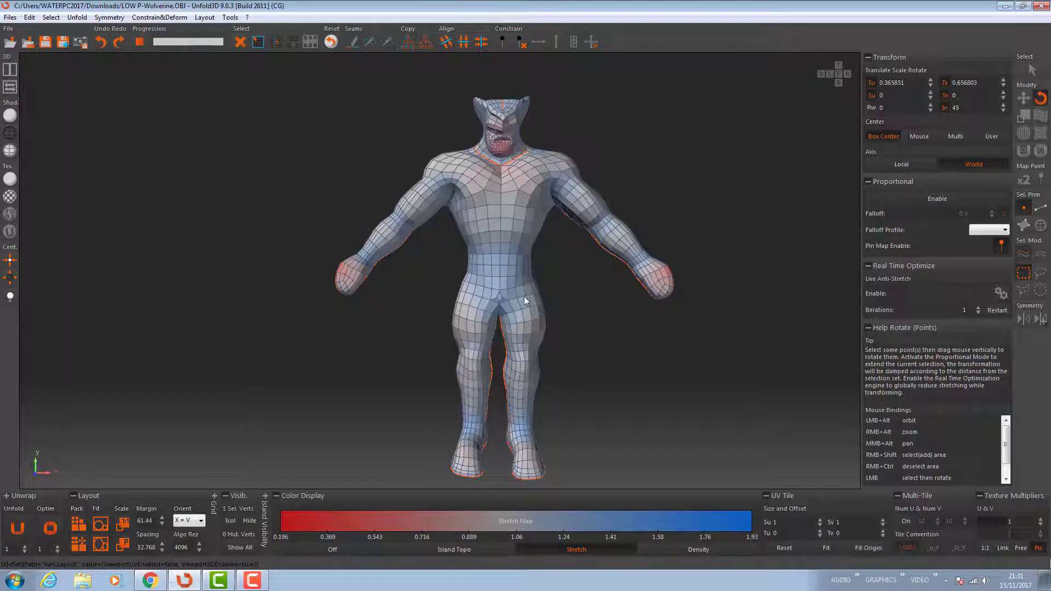
alt+drag(485, 315, 488, 319)
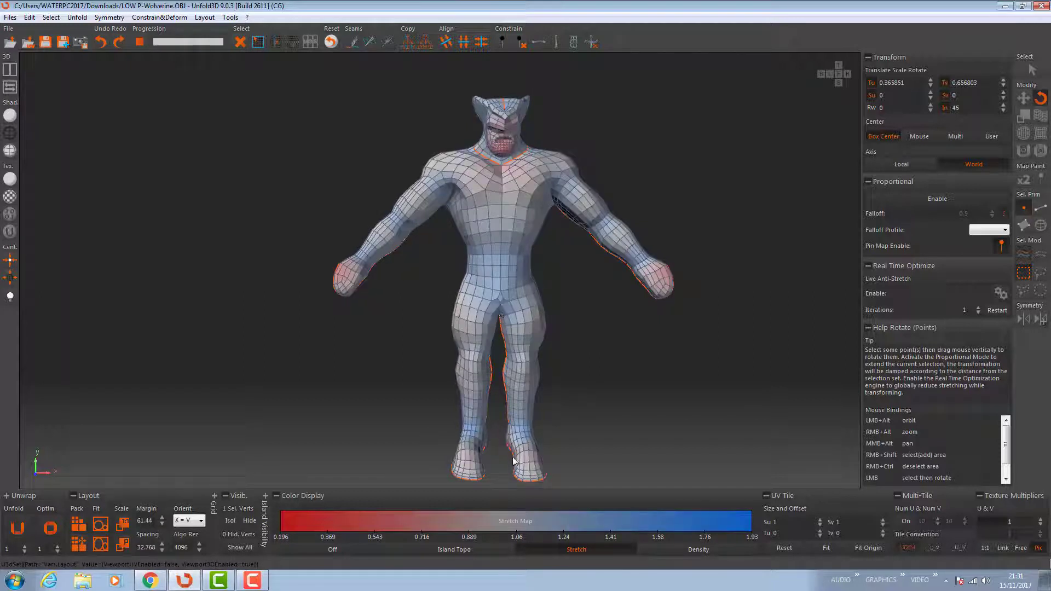
alt+middle_drag(531, 338, 520, 301)
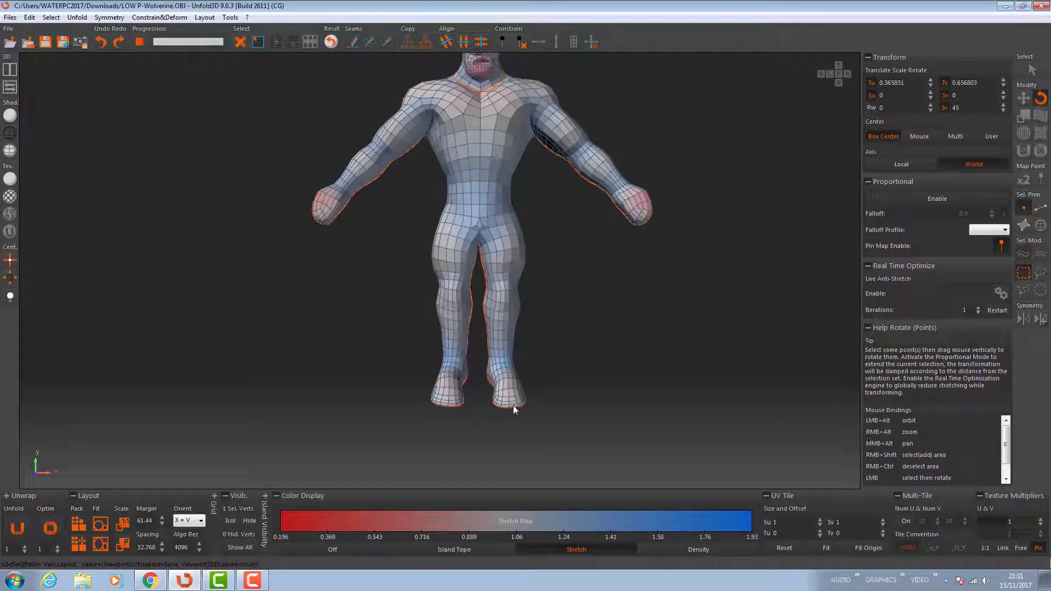
Examine the seams and stretching around the lower legs, heels and feet from the side and behind.
alt+drag(513, 403, 552, 382)
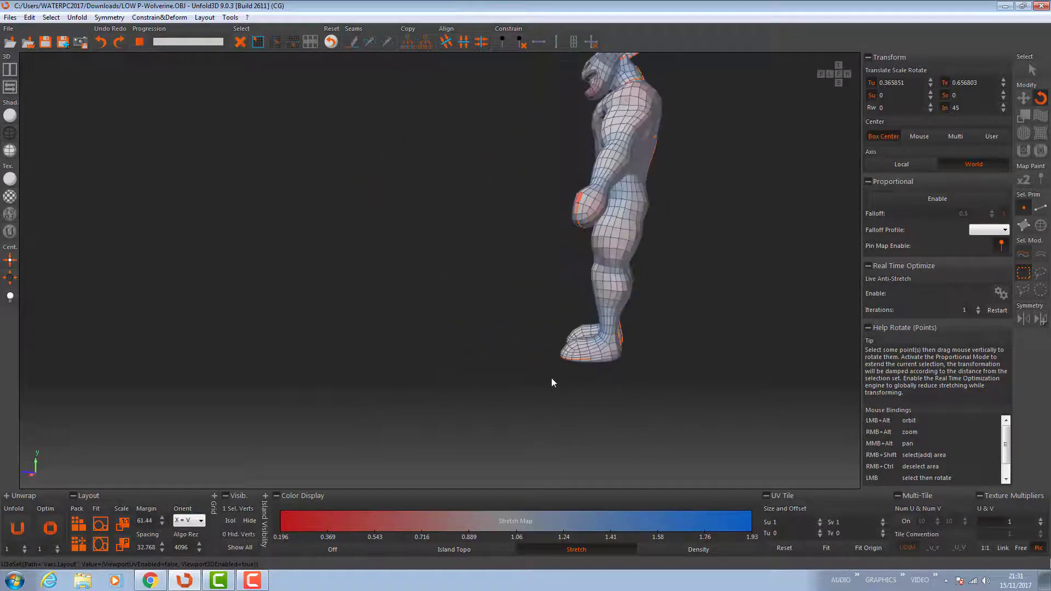
alt+right_drag(552, 383, 623, 323)
alt+middle_drag(623, 323, 493, 366)
alt+drag(492, 366, 500, 460)
alt+right_drag(547, 445, 613, 431)
alt+middle_drag(564, 418, 477, 360)
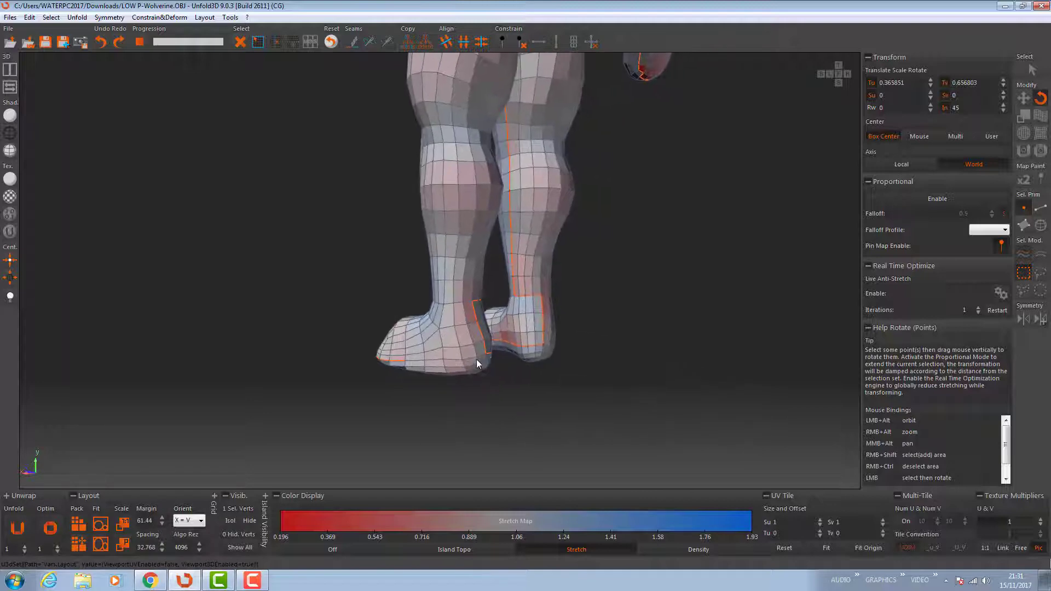
alt+drag(476, 360, 366, 366)
alt+right_drag(366, 365, 397, 360)
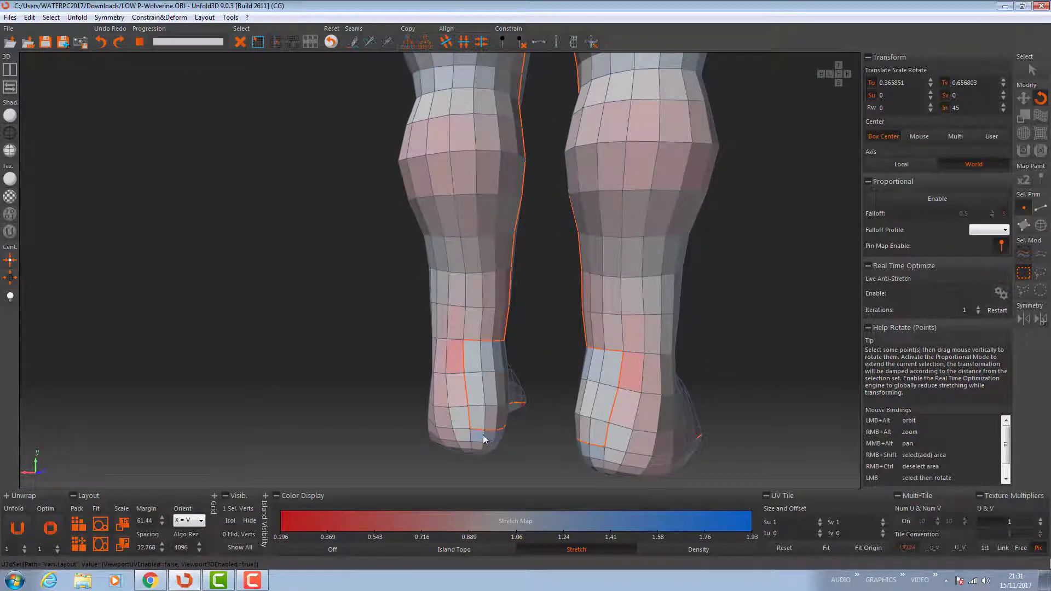
Examine the seams and stretching along the back of the legs, the lower back and the shoulders.
alt+right_drag(483, 435, 519, 231)
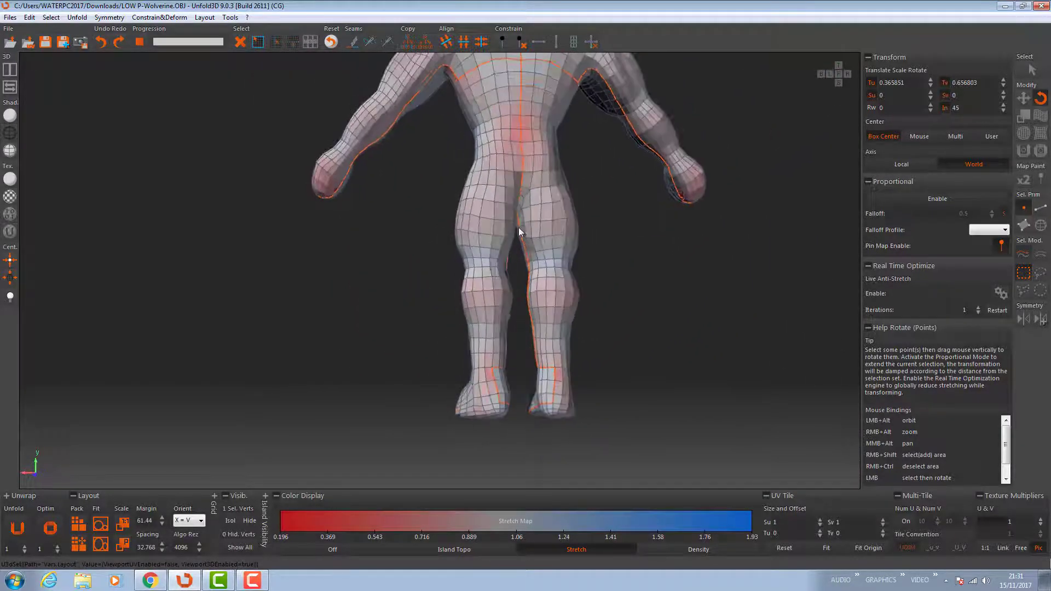
mouse_move(519, 231)
alt+mouse_down()
mouse_move(502, 211)
mouse_move(506, 239)
alt+mouse_up()
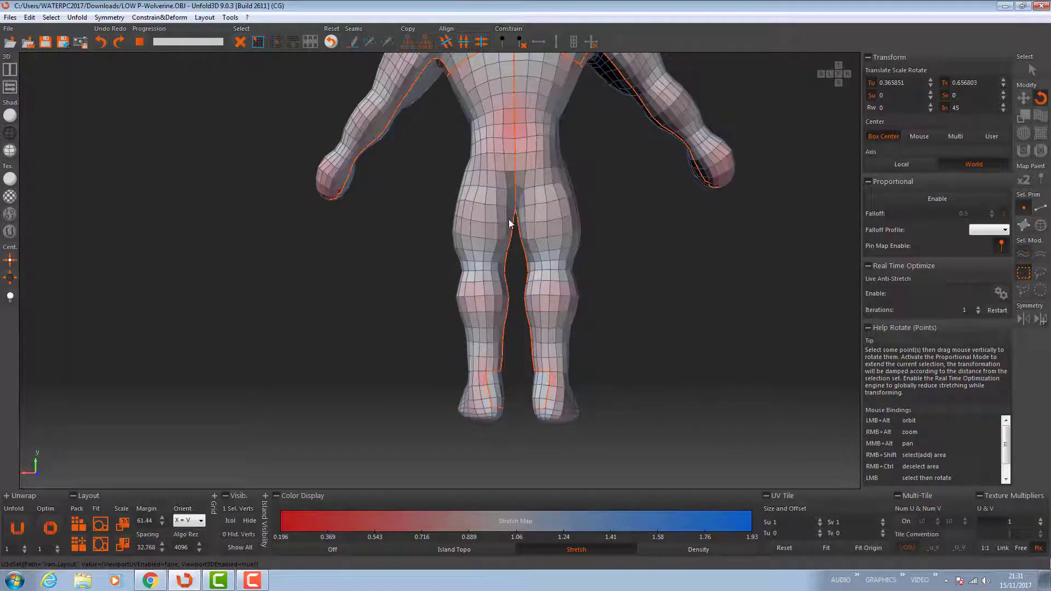
alt+middle_drag(509, 221, 504, 337)
alt+right_drag(505, 344, 507, 382)
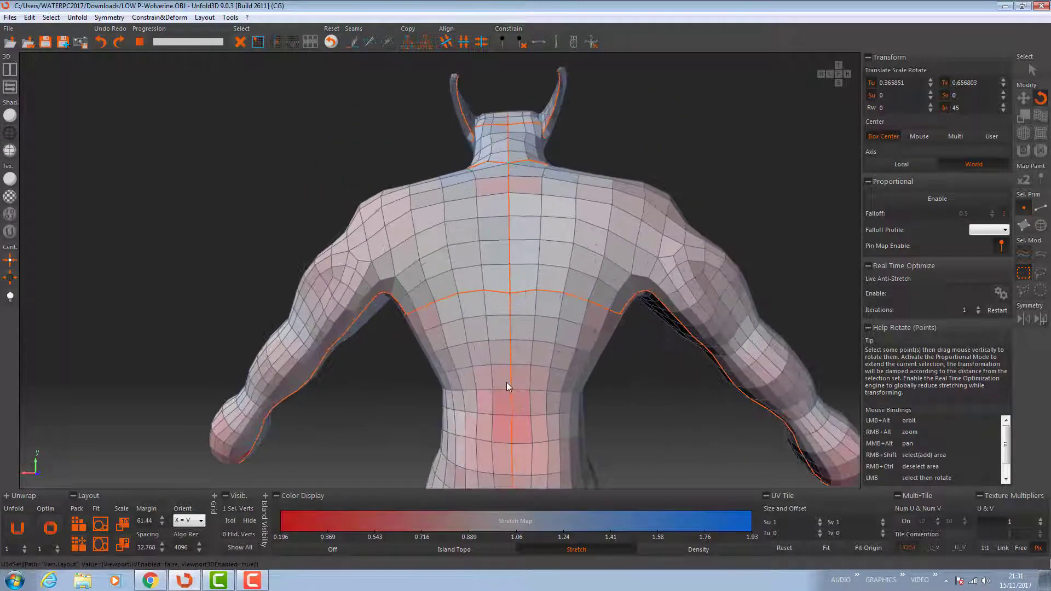
Weld the short seam edges just below both armpits, at the outer ends of the upper-back seam, using edge selection.
alt+drag(507, 382, 504, 327)
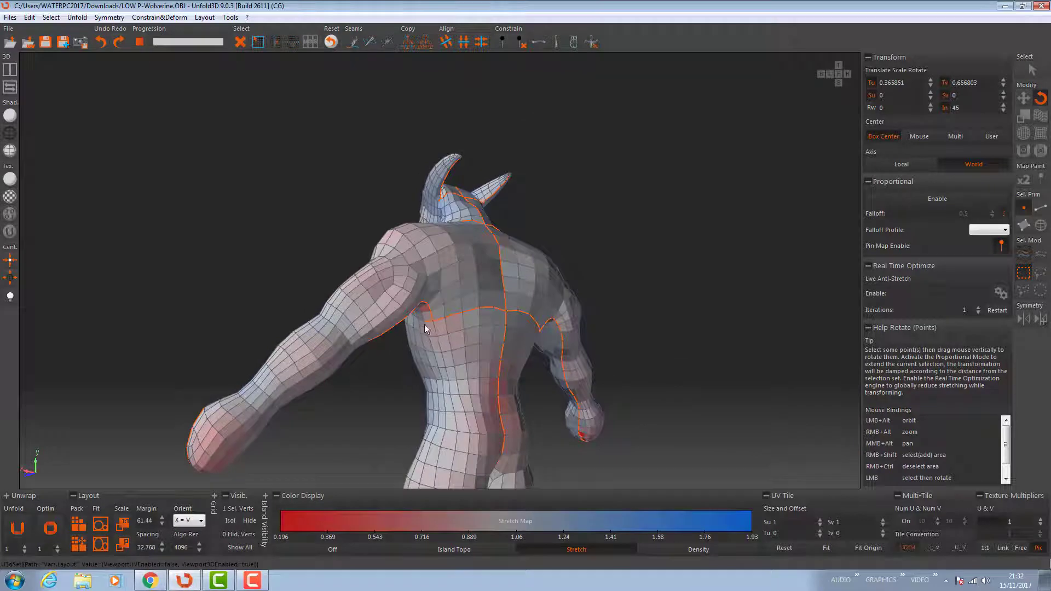
alt+right_drag(426, 329, 448, 360)
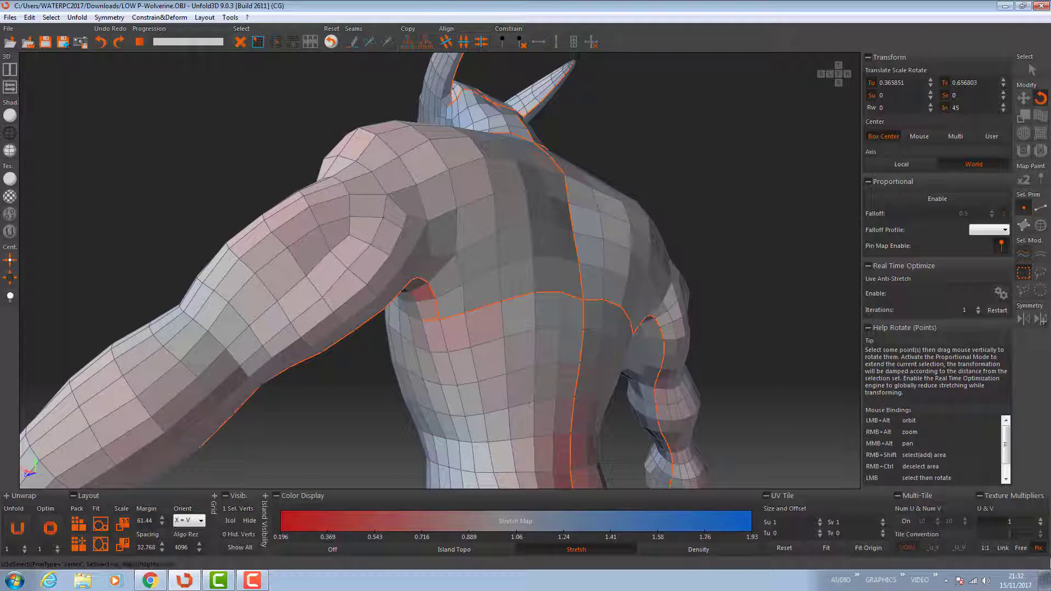
click(1040, 208)
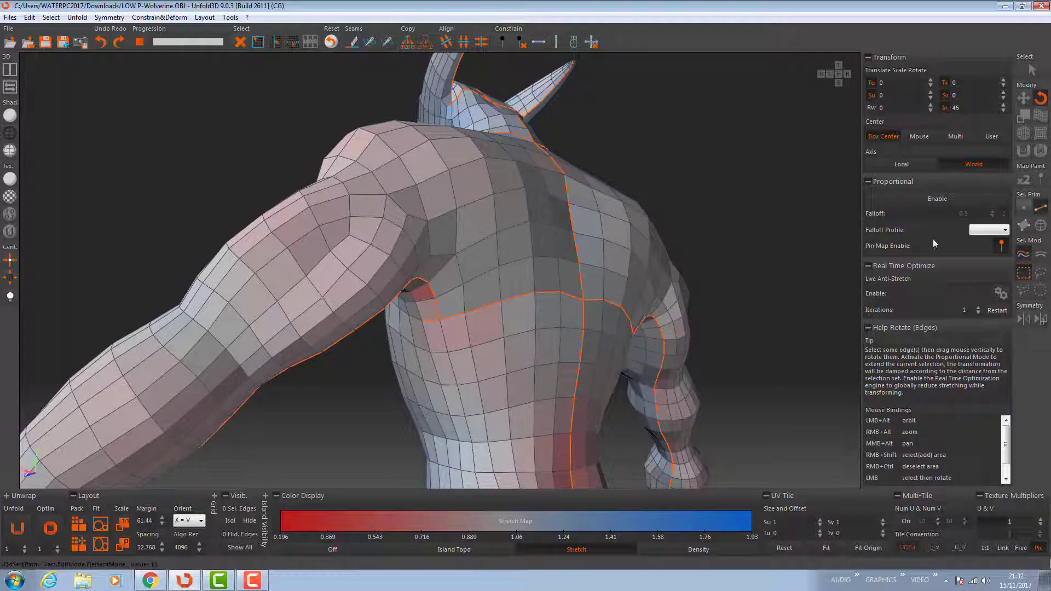
click(429, 320)
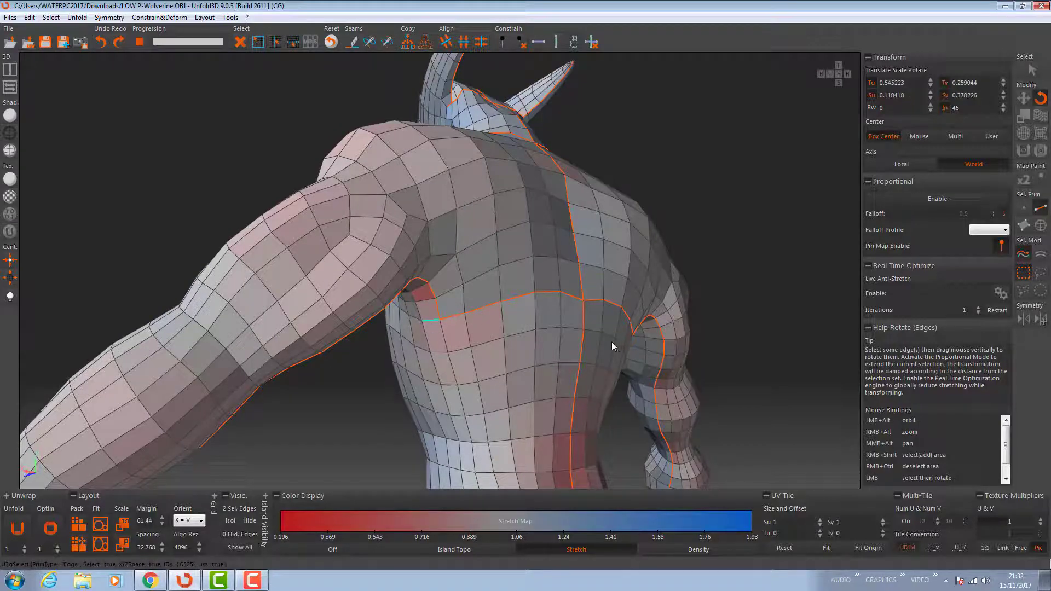
alt+drag(612, 342, 611, 245)
scroll(611, 244, down, 4)
alt+middle_drag(611, 245, 510, 291)
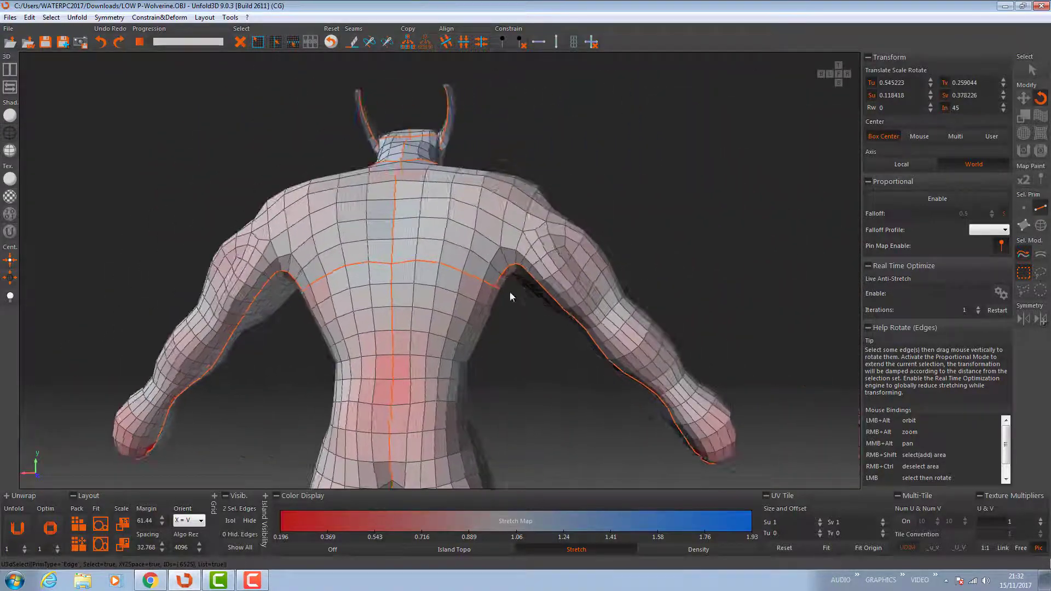
scroll(504, 304, up, 3)
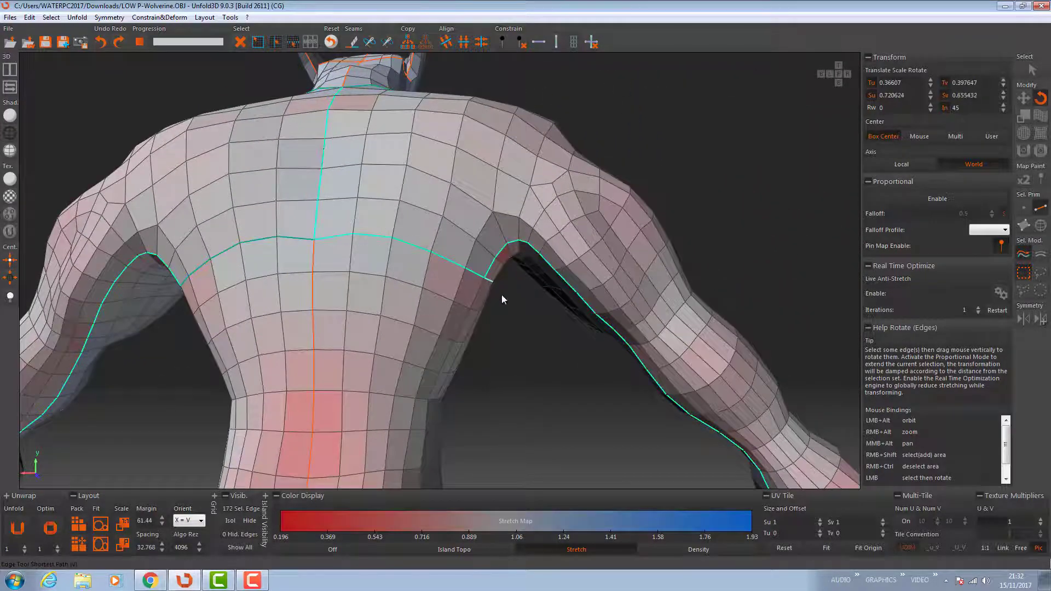
click(492, 281)
scroll(436, 322, down, 2)
alt+drag(436, 321, 487, 329)
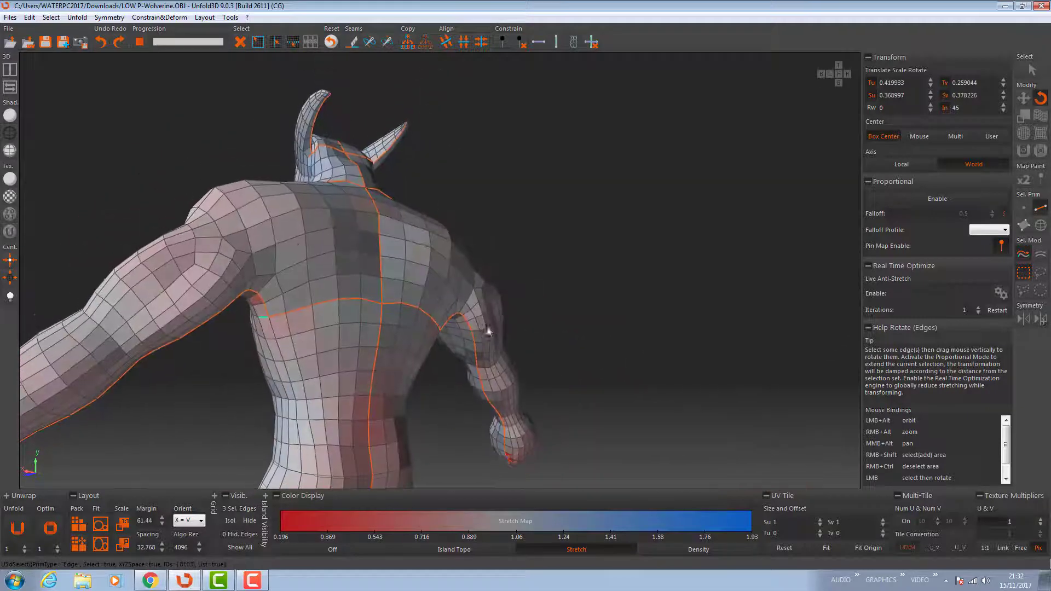
click(109, 18)
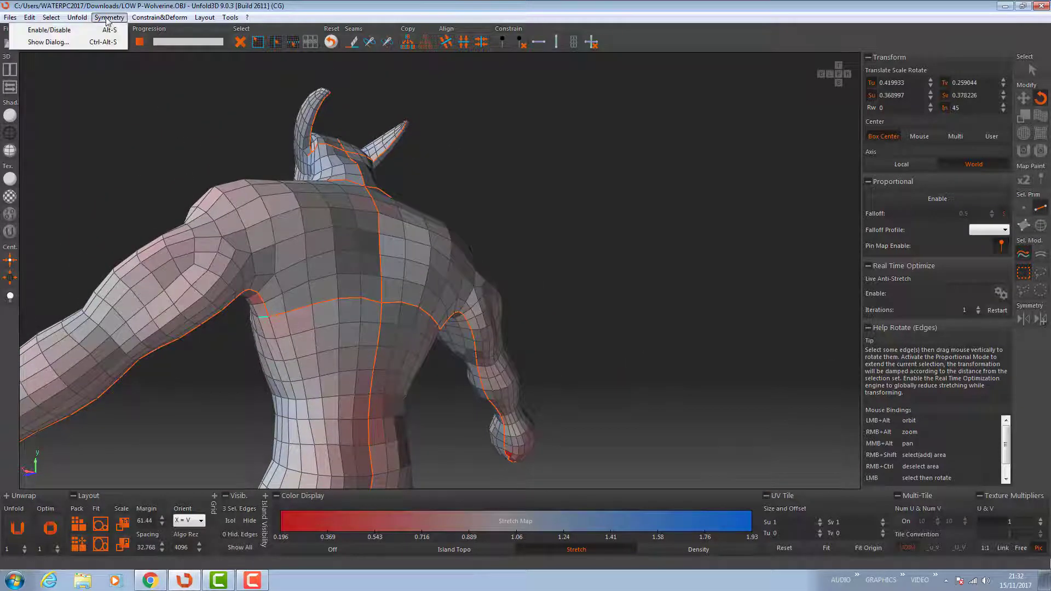
mouse_move(30, 17)
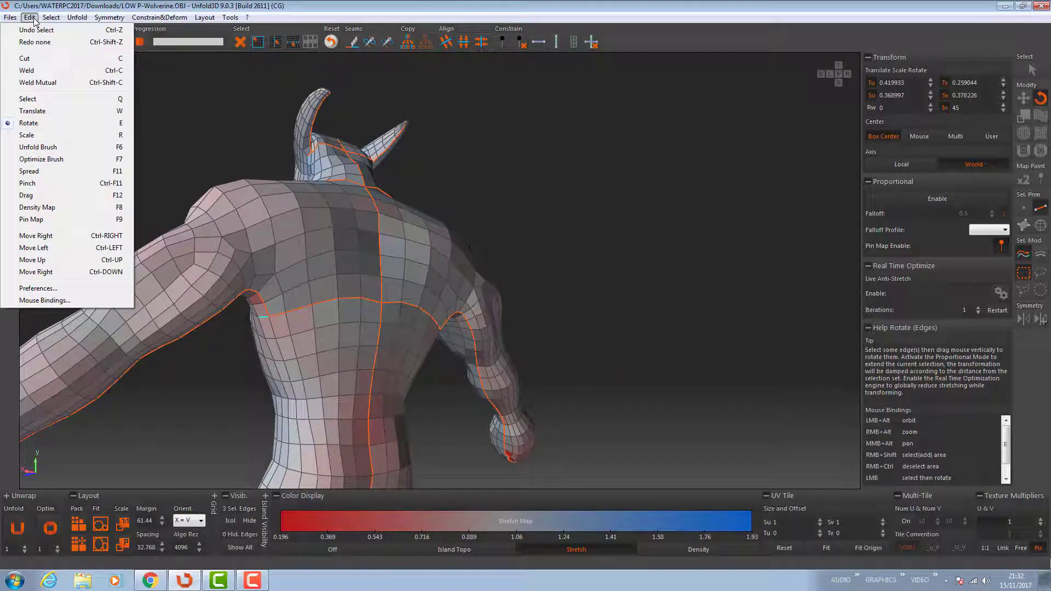
click(33, 70)
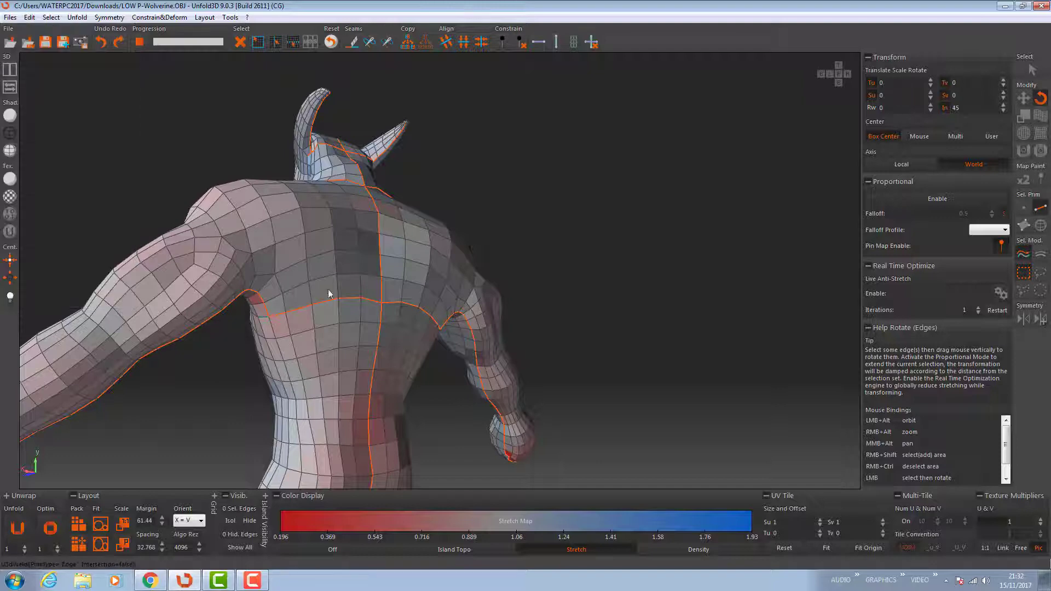
Examine the figure's stretching from the side and back and compare it with the head and body islands in the UV layout.
scroll(332, 266, down, 4)
alt+drag(314, 277, 488, 300)
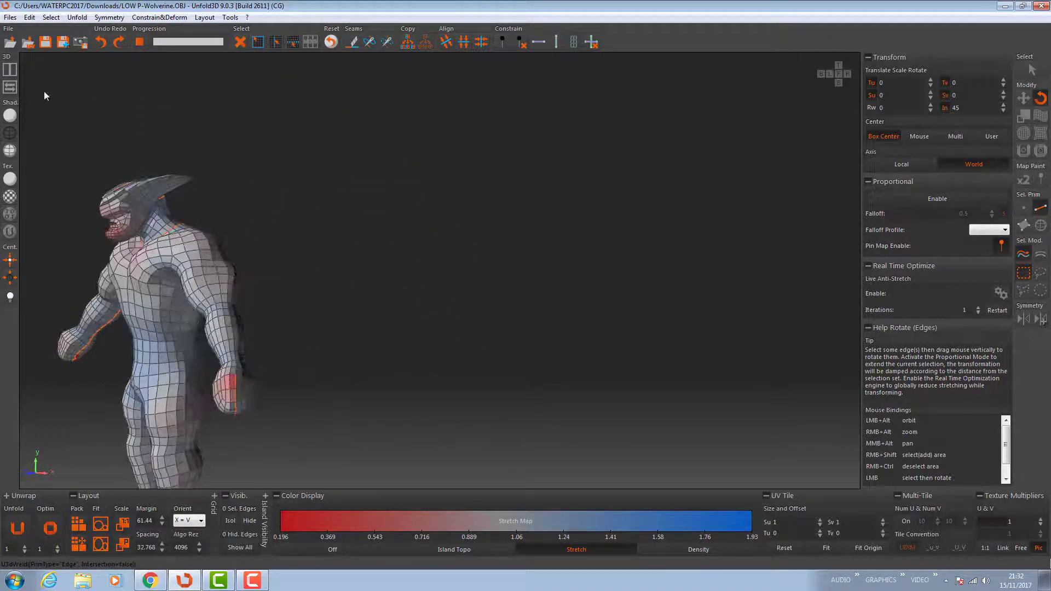
click(10, 69)
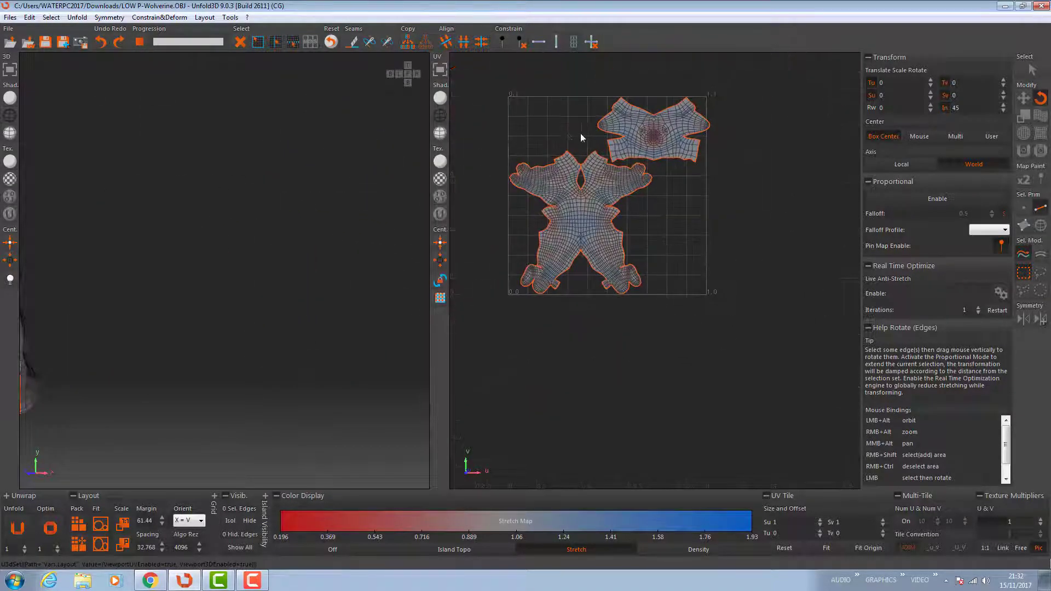
alt+right_drag(580, 133, 523, 267)
click(9, 69)
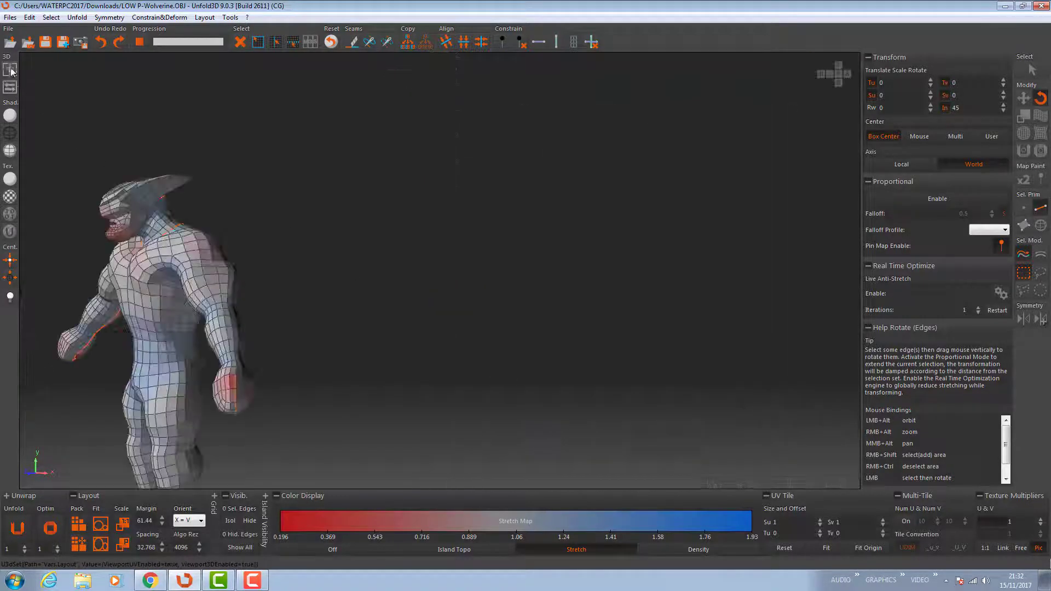
alt+drag(209, 212, 381, 237)
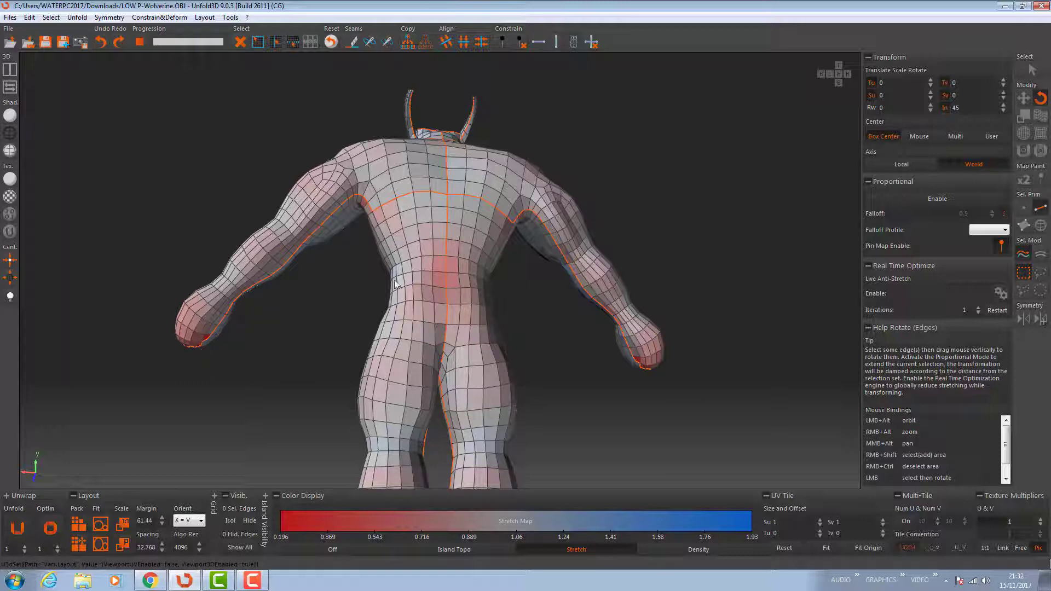
alt+drag(435, 240, 496, 283)
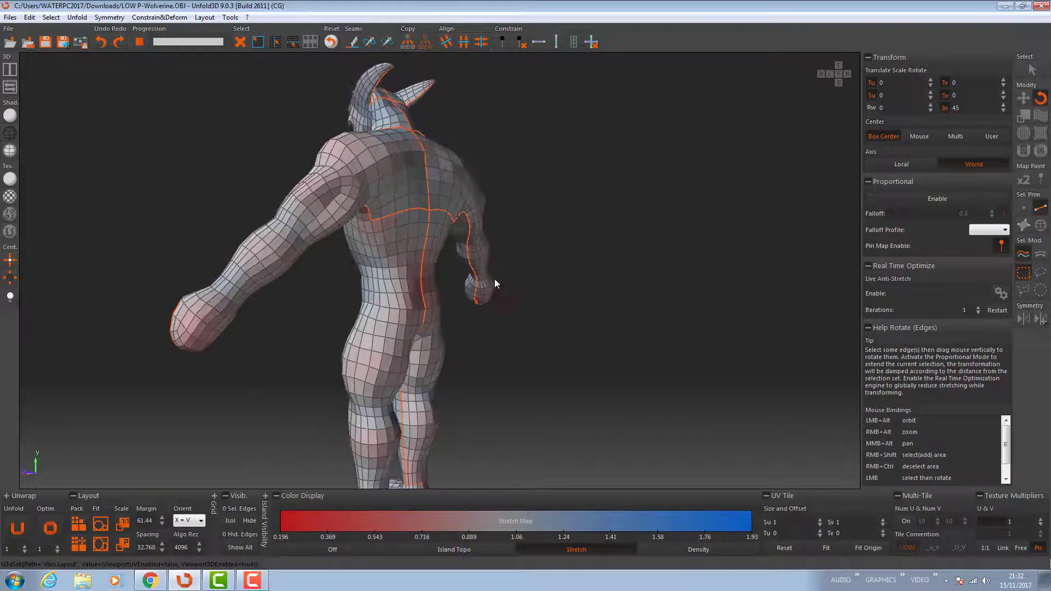
Show only the UV layout and examine the body island from its centre gap down to the crotch.
click(9, 72)
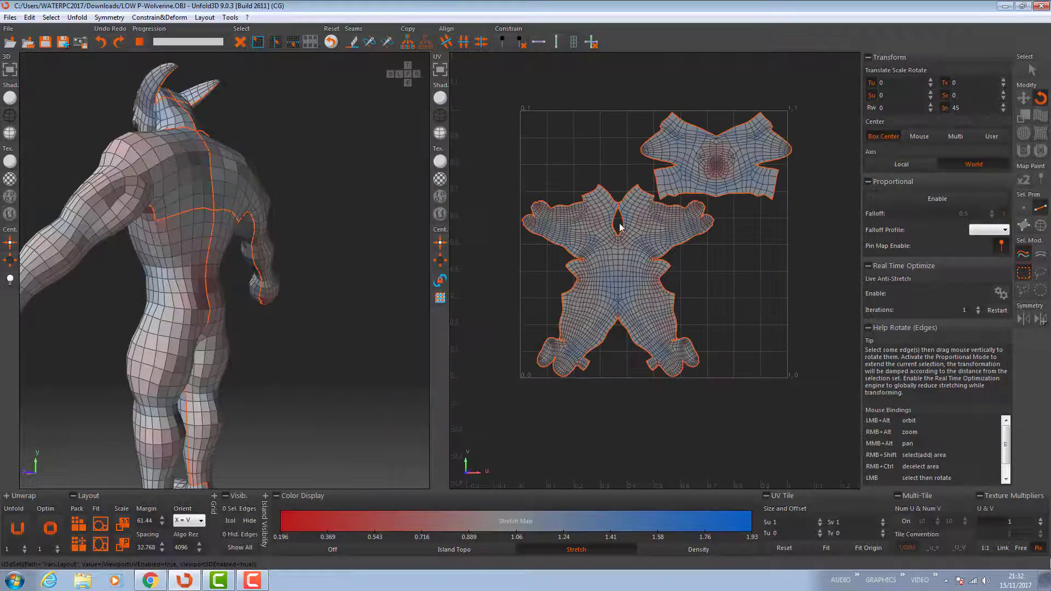
scroll(621, 227, up, 6)
click(440, 70)
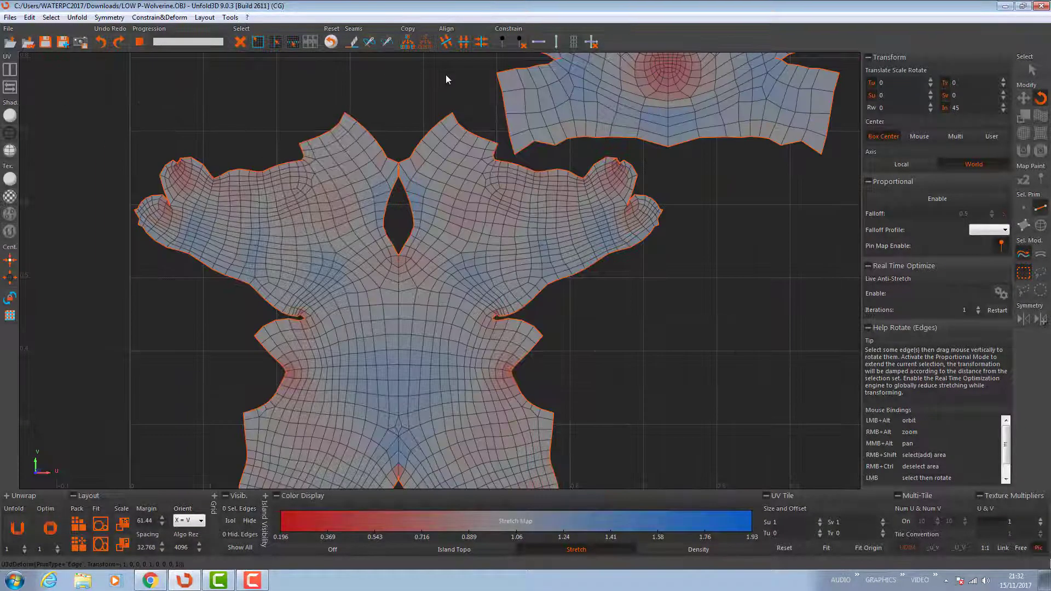
scroll(520, 203, down, 5)
alt+middle_drag(630, 175, 606, 162)
scroll(577, 331, up, 5)
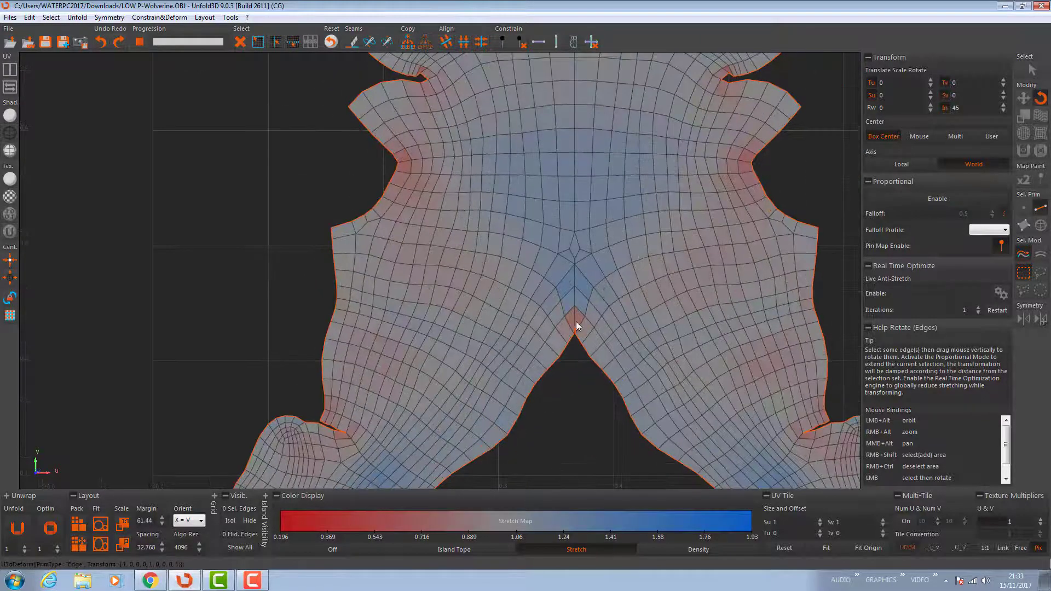
Try cutting the short centre edge above the crotch notch and unfolding the body island again.
click(574, 322)
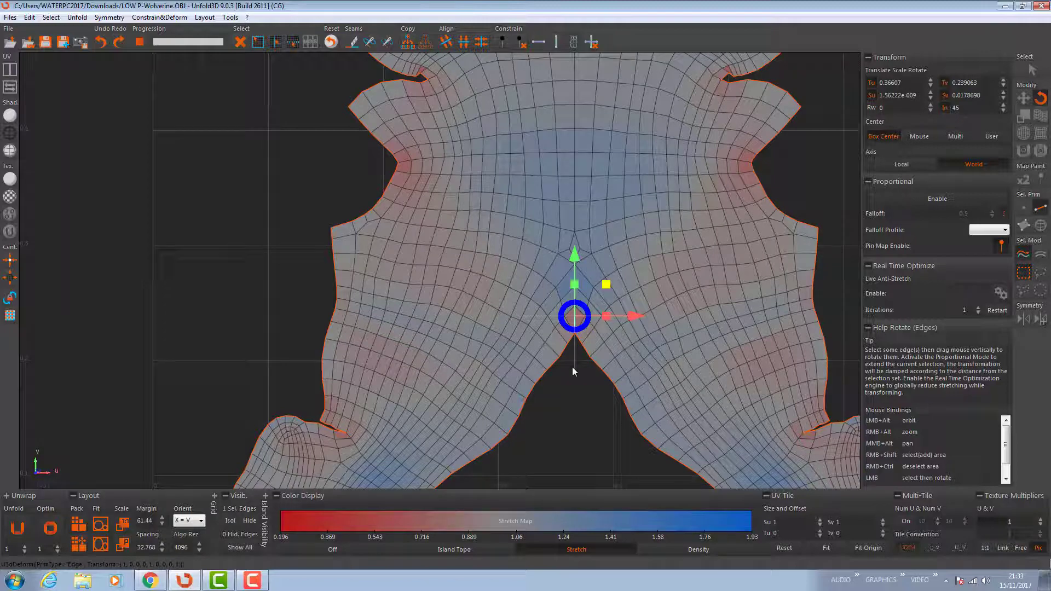
key(c)
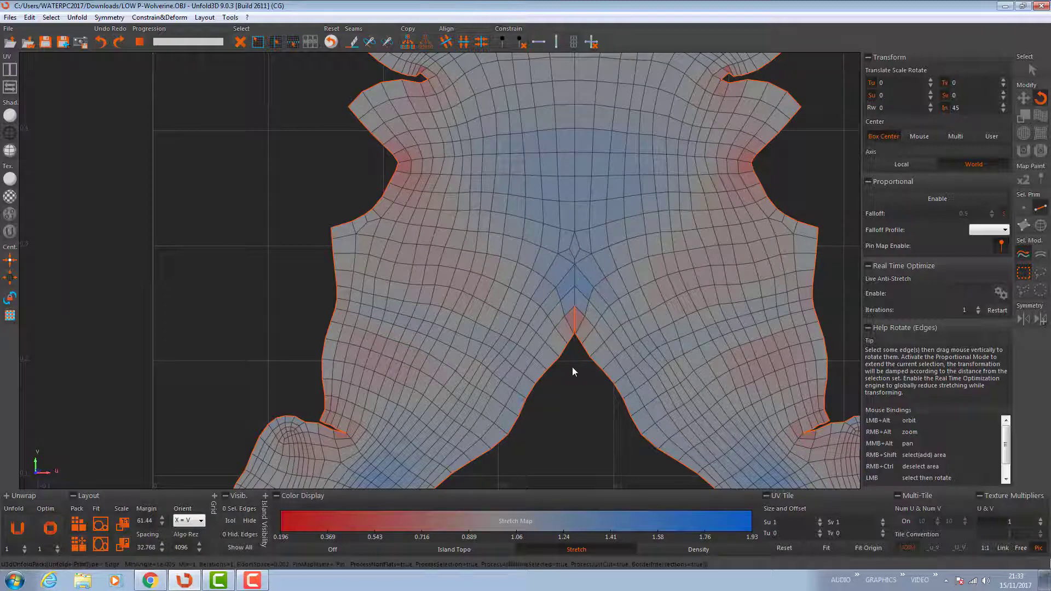
key(u)
scroll(606, 261, down, 6)
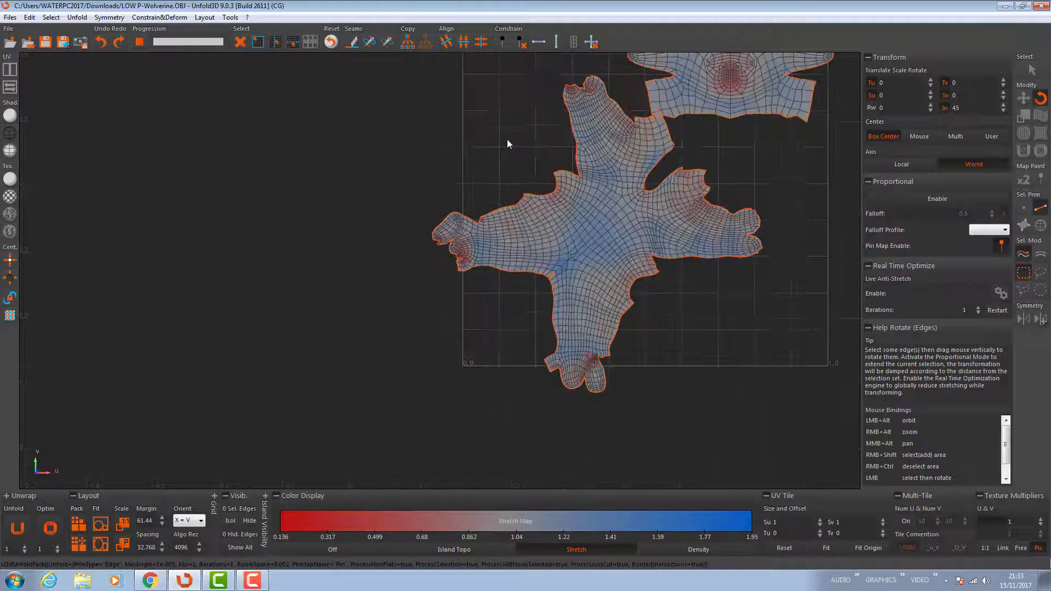
scroll(541, 282, up, 8)
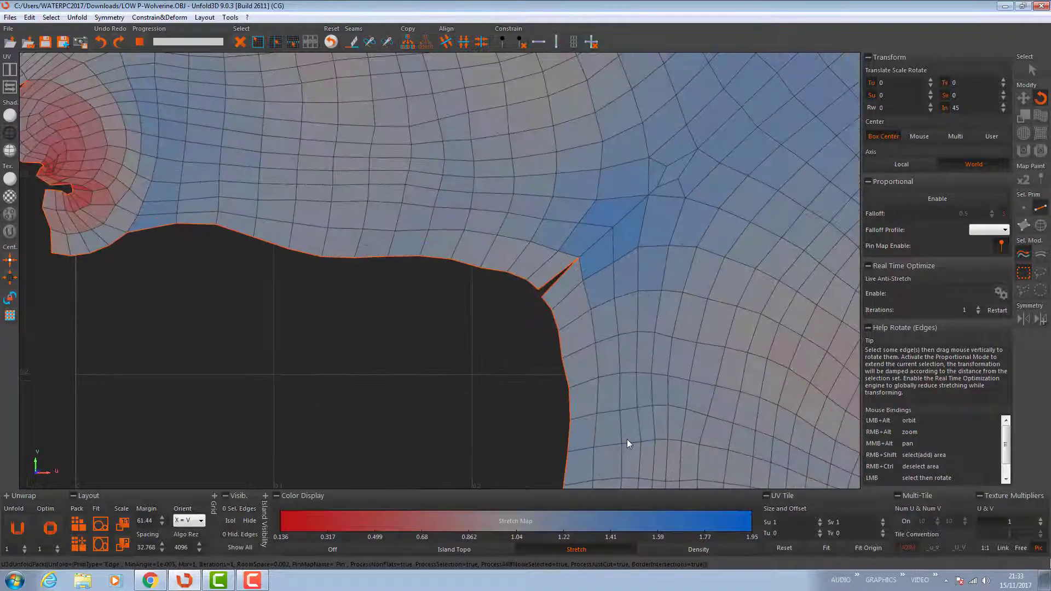
Undo the body island's last unfold and the crotch edge cut.
key(ctrl+z)
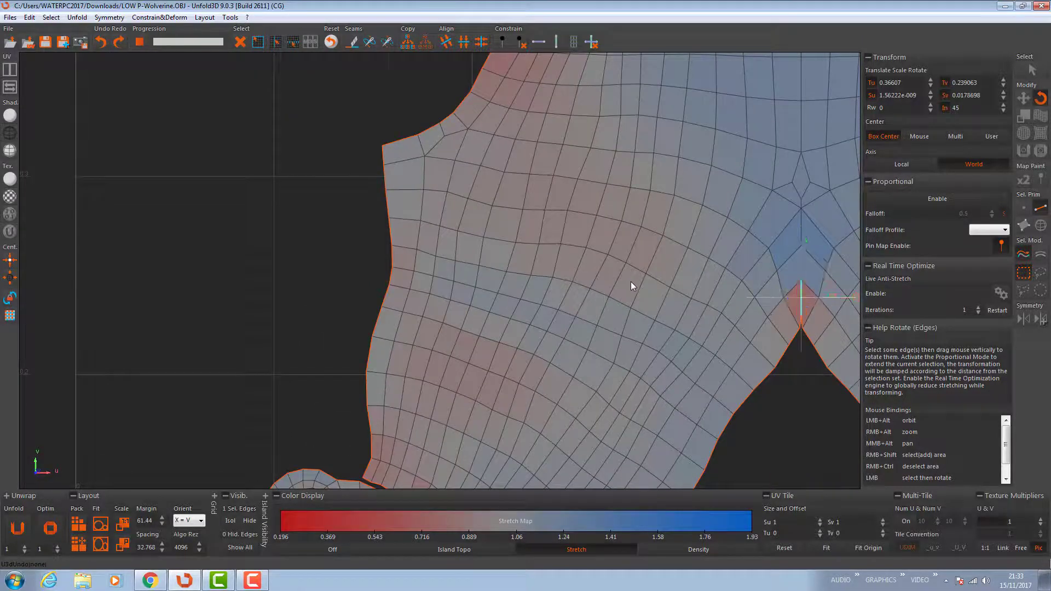
scroll(631, 281, down, 6)
scroll(643, 188, down, 5)
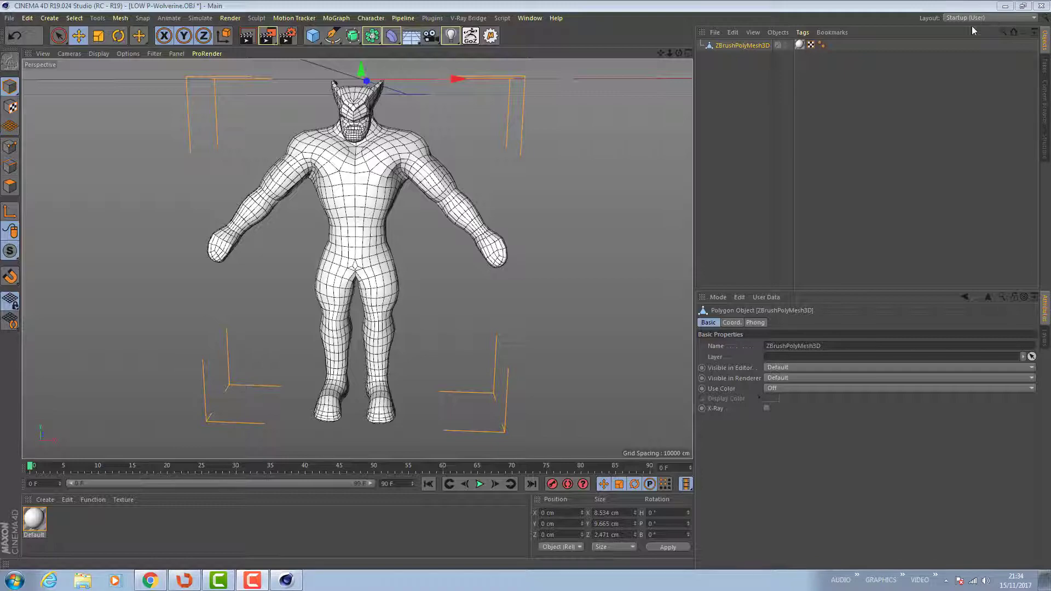
In Cinema 4D, collapse the small diamond polygon above the crotch into the centre line by welding its points with the Polygon Pen.
scroll(412, 345, down, 2)
scroll(481, 300, up, 6)
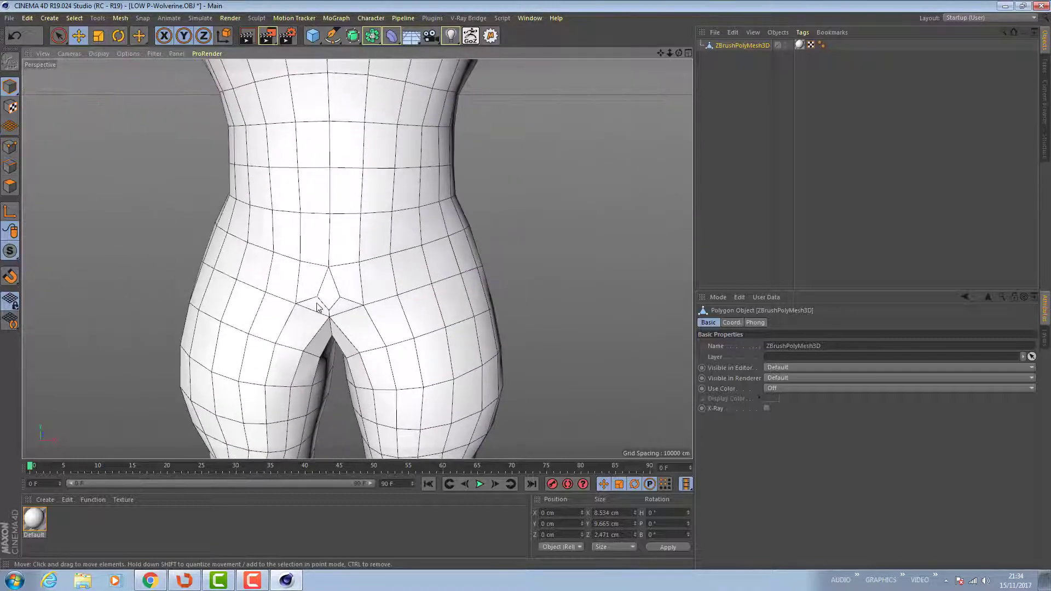
scroll(453, 340, up, 5)
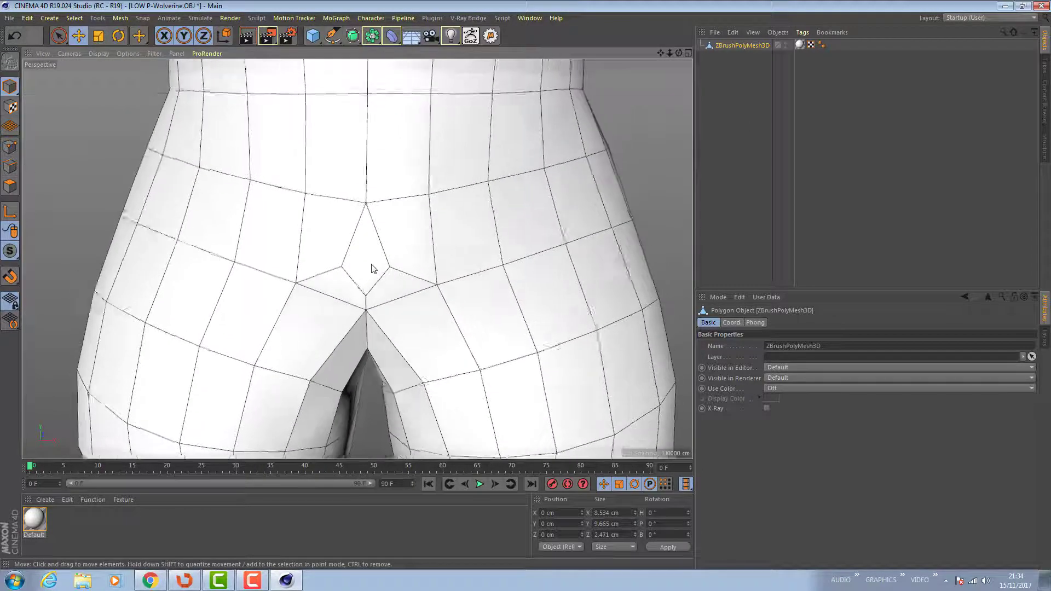
alt+drag(372, 264, 375, 246)
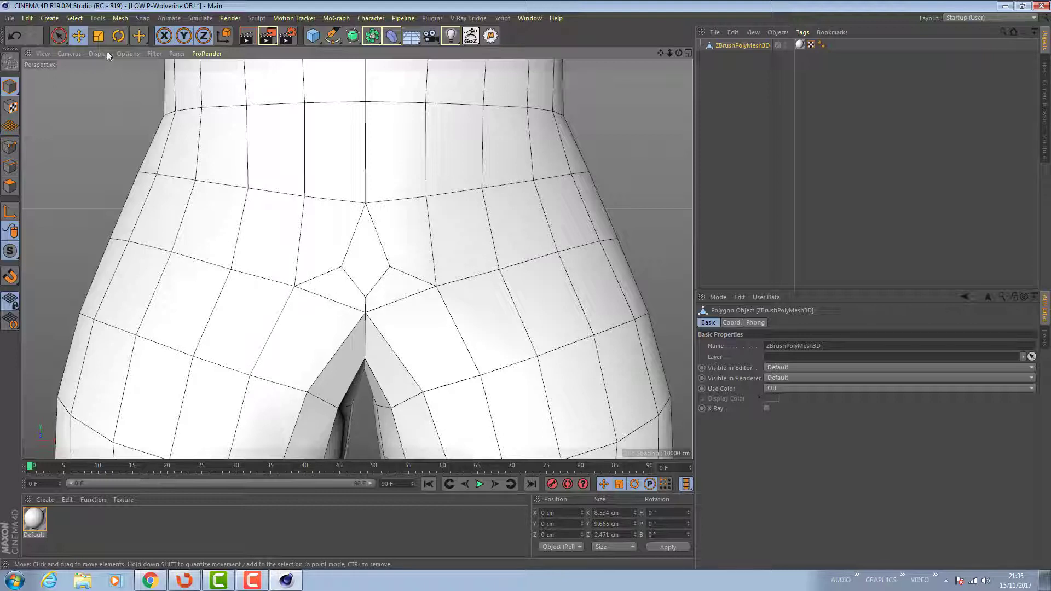
click(120, 18)
mouse_move(139, 48)
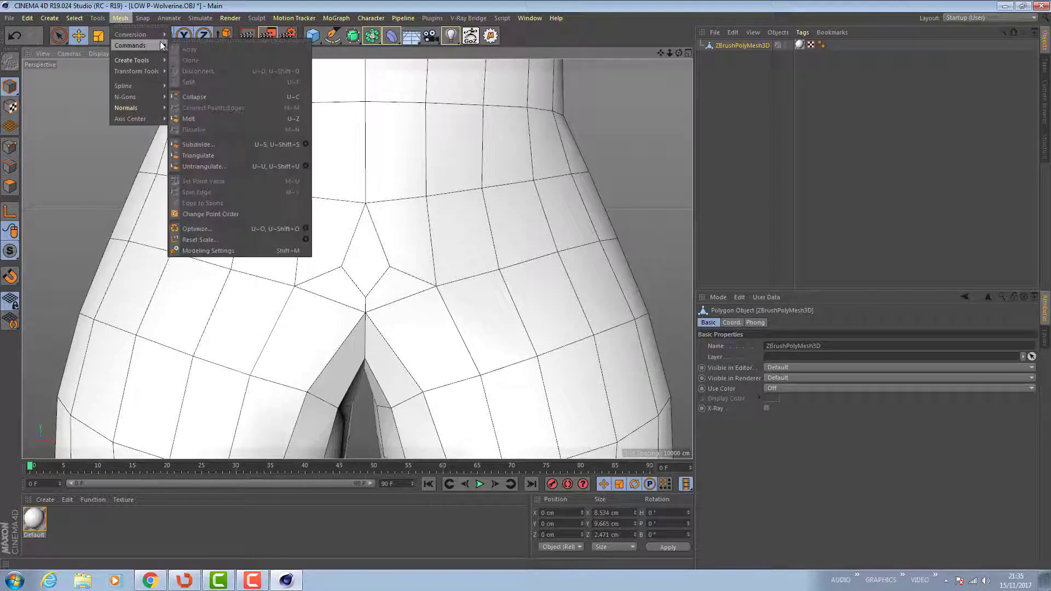
click(208, 71)
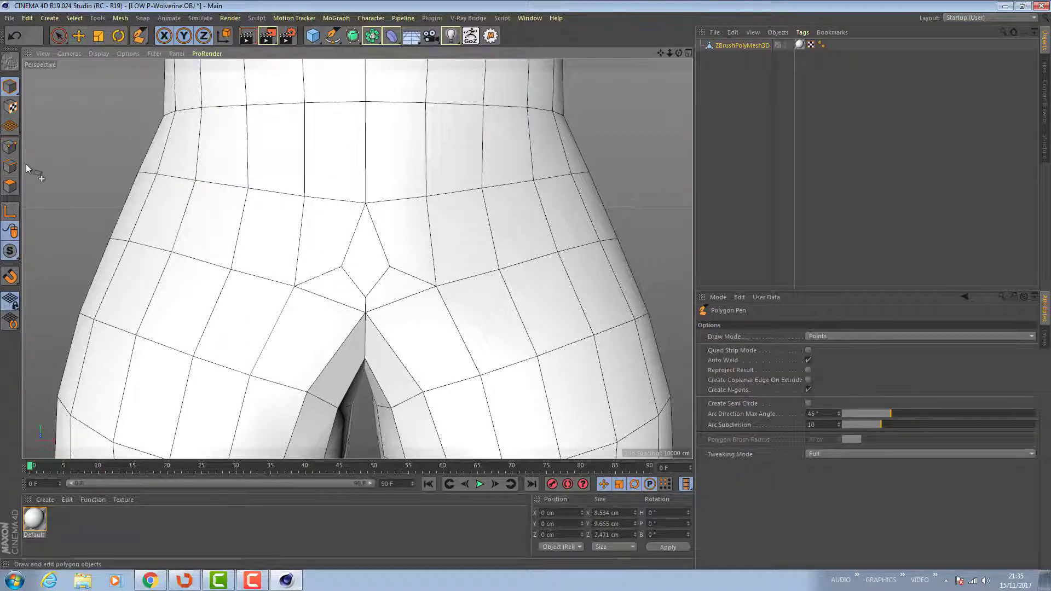
click(9, 155)
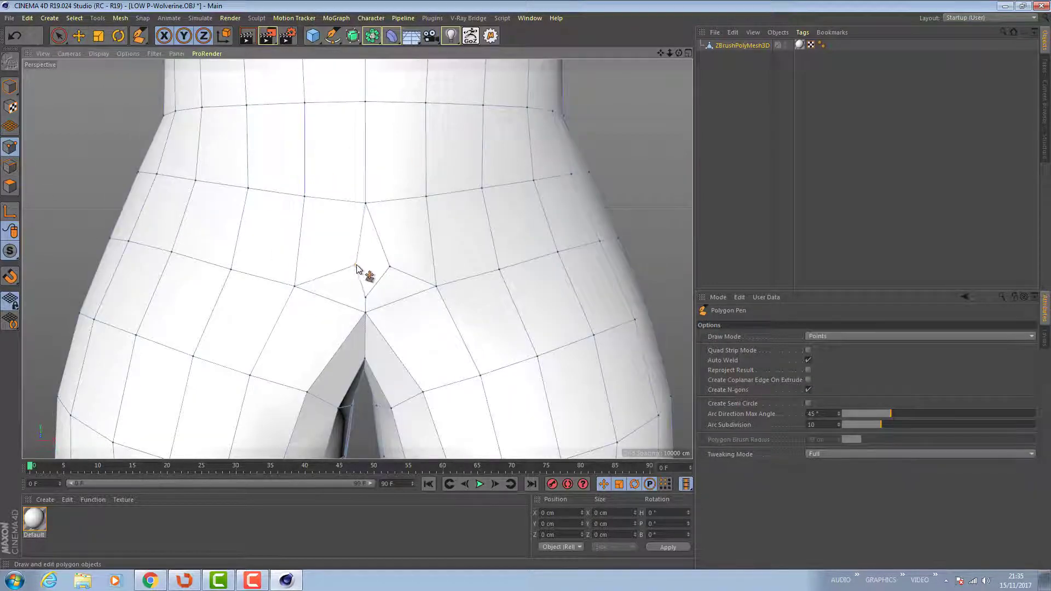
mouse_move(362, 267)
mouse_down()
mouse_move(385, 267)
mouse_move(369, 268)
mouse_up()
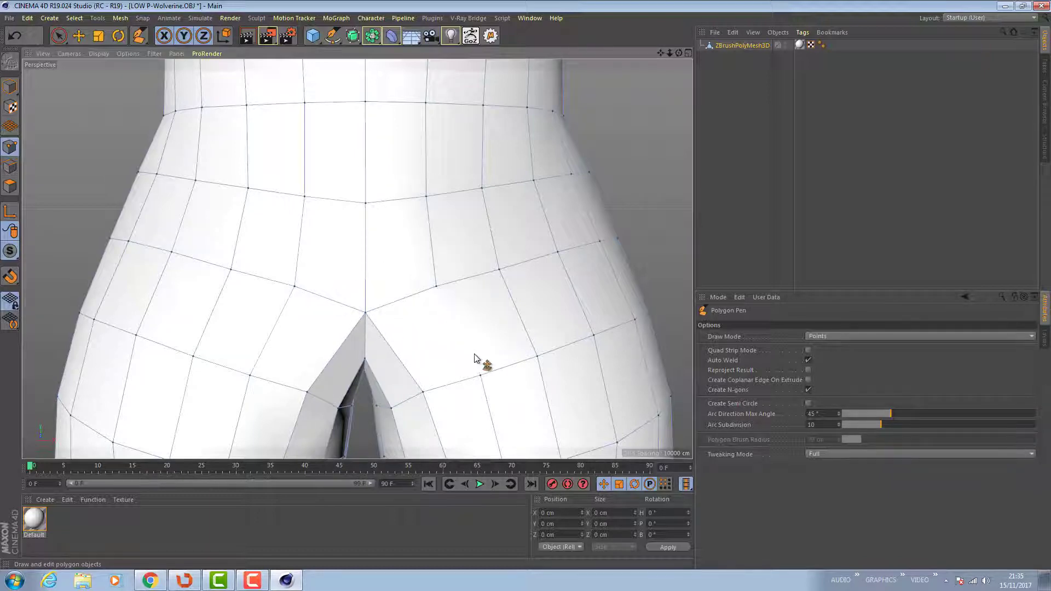
Examine the mesh topology around the crotch and inner thighs from the front and at an angle.
alt+right_drag(436, 277, 305, 210)
scroll(309, 269, down, 5)
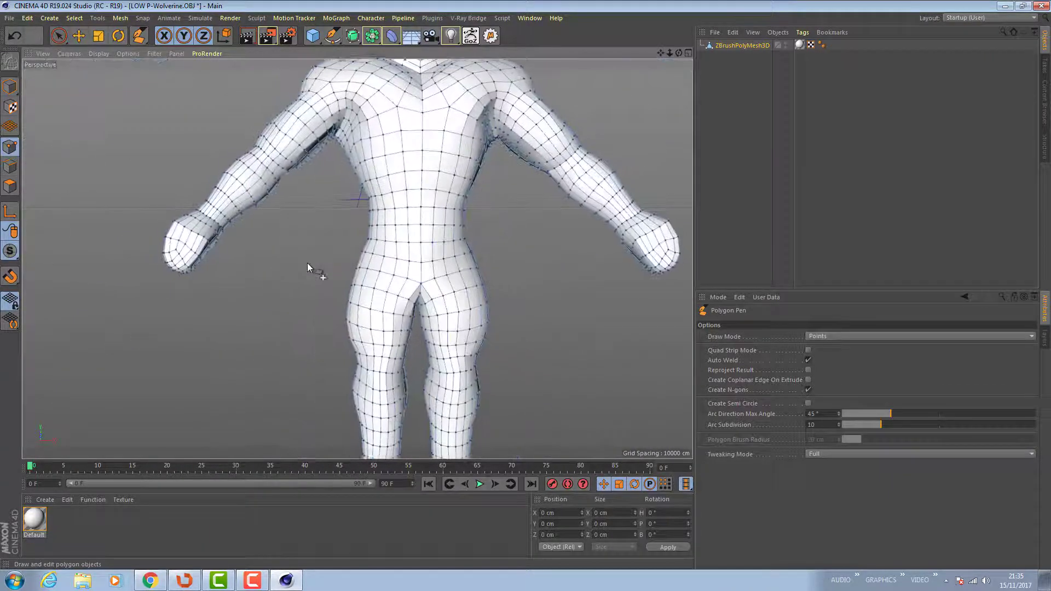
alt+drag(411, 300, 393, 237)
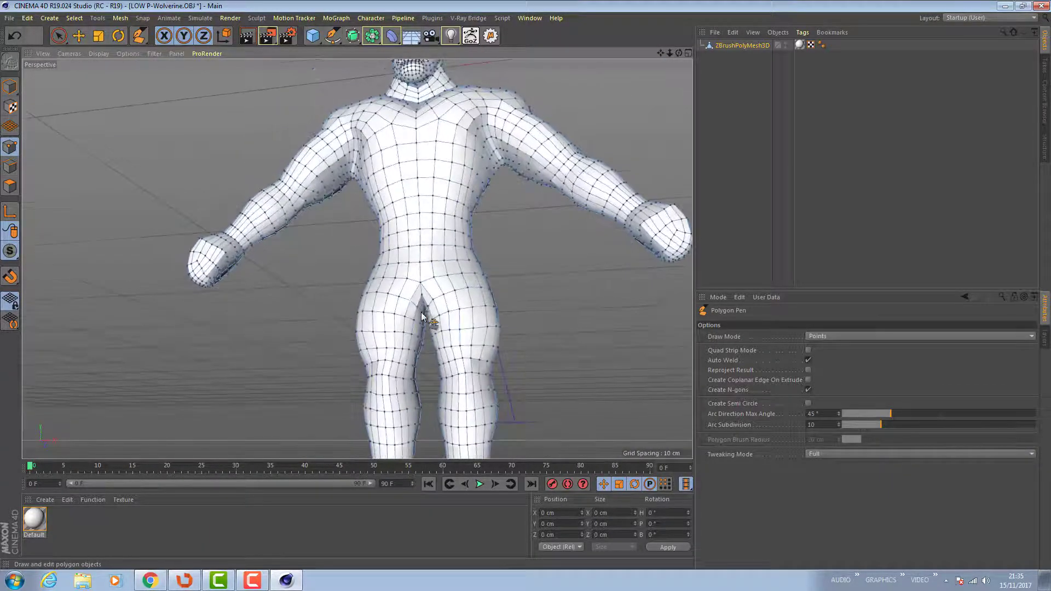
alt+right_drag(427, 315, 548, 453)
scroll(509, 336, up, 8)
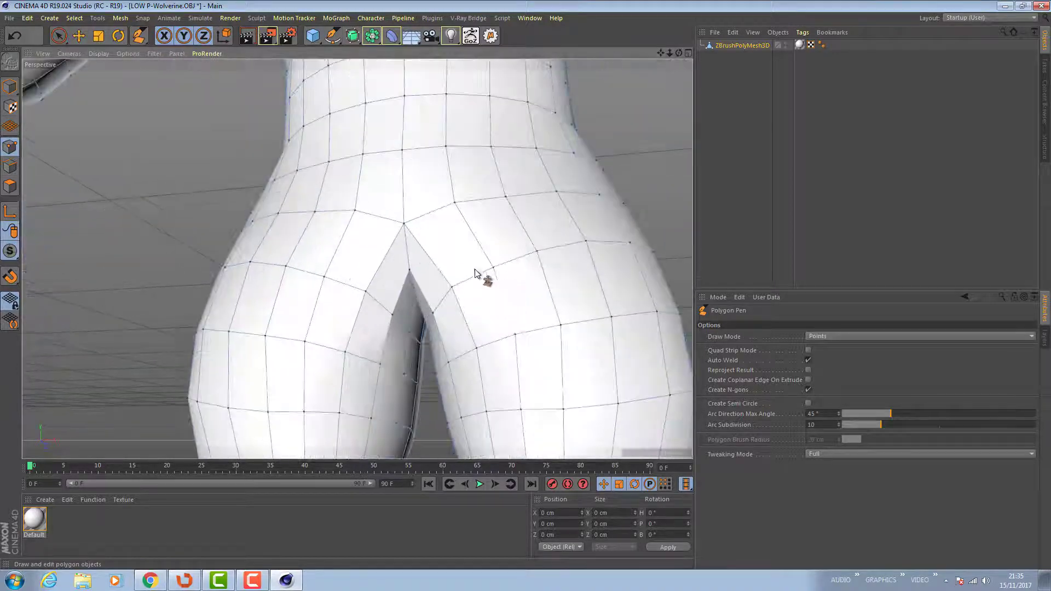
alt+drag(438, 263, 444, 288)
scroll(424, 277, down, 4)
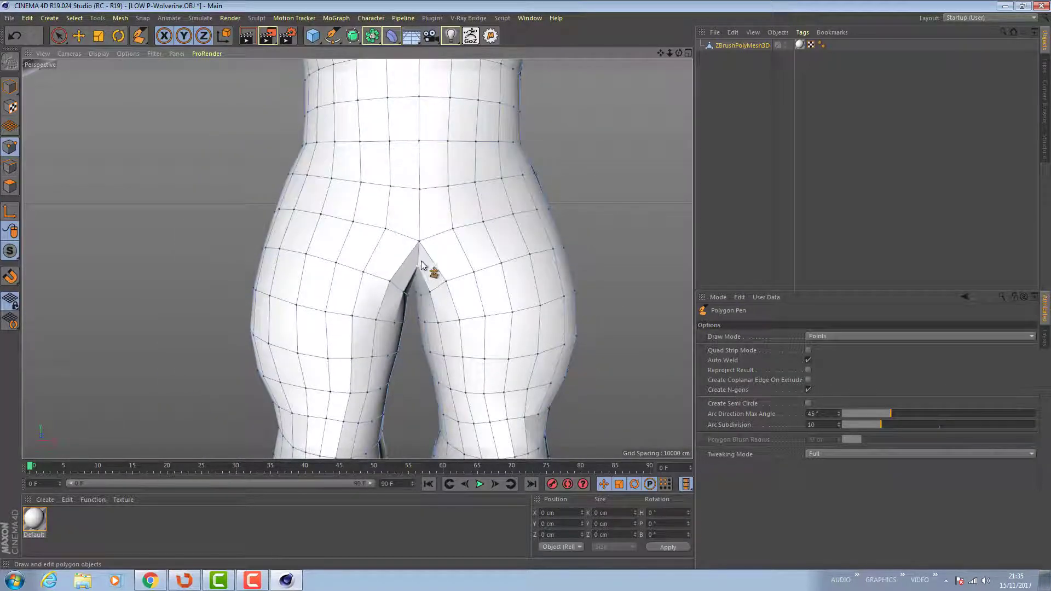
Examine the mesh topology of the crotch, the upper body and the front of the mask up close.
scroll(467, 277, up, 4)
scroll(451, 279, down, 5)
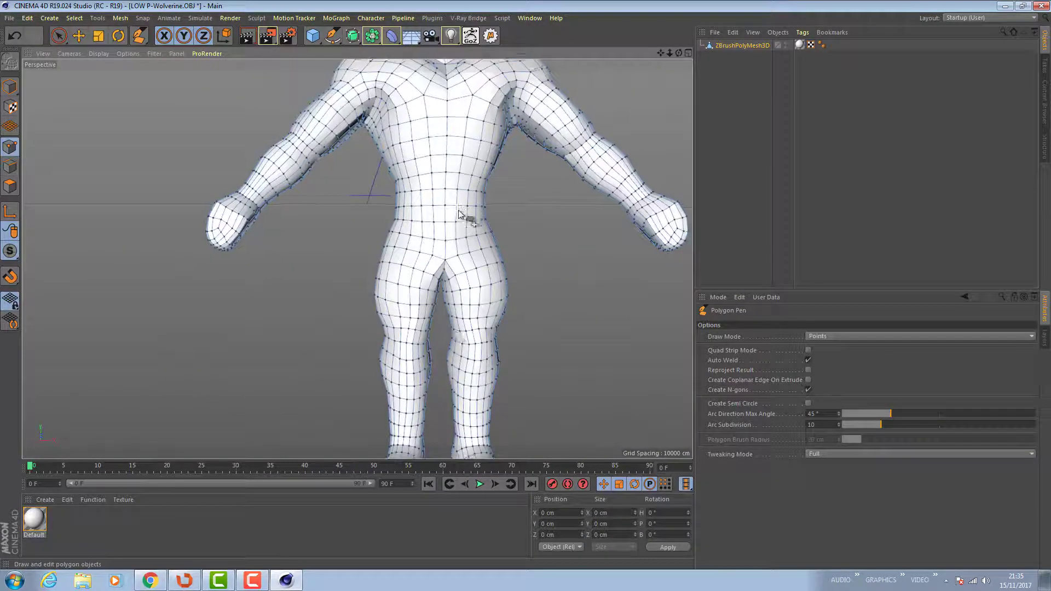
alt+middle_drag(465, 236, 425, 446)
alt+drag(418, 215, 423, 306)
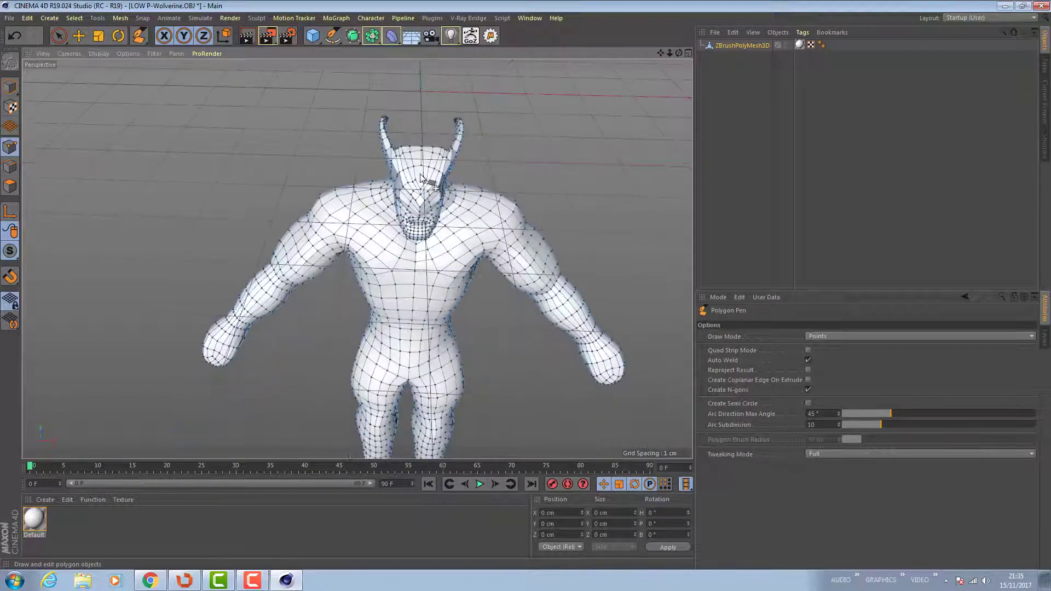
alt+right_drag(421, 174, 601, 253)
alt+drag(460, 252, 353, 216)
scroll(380, 251, up, 3)
scroll(389, 170, up, 8)
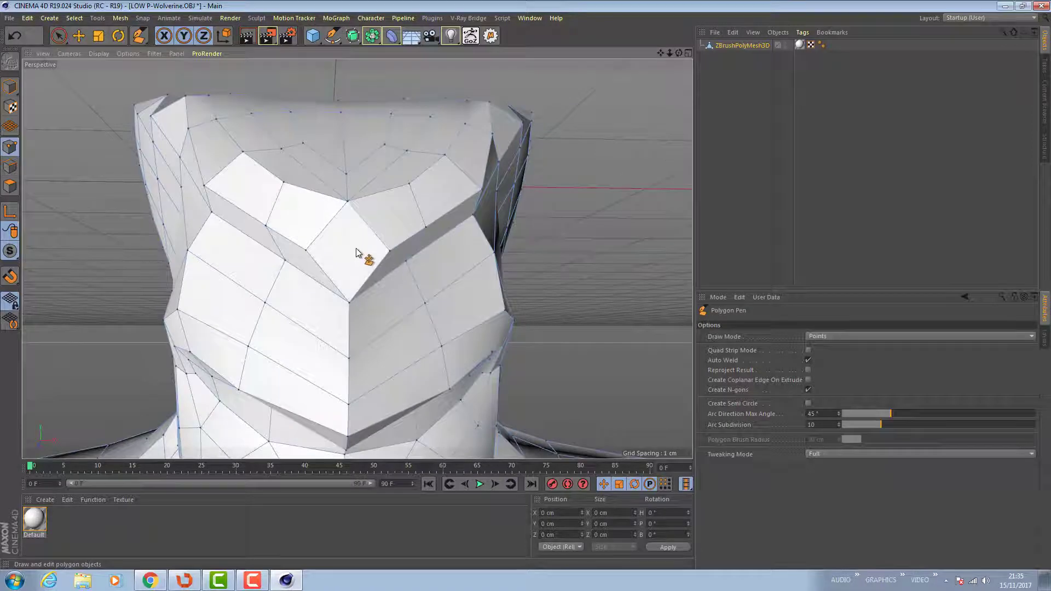
Switch the model to polygon mode and change the workspace to the BP - UV Edit layout.
click(10, 186)
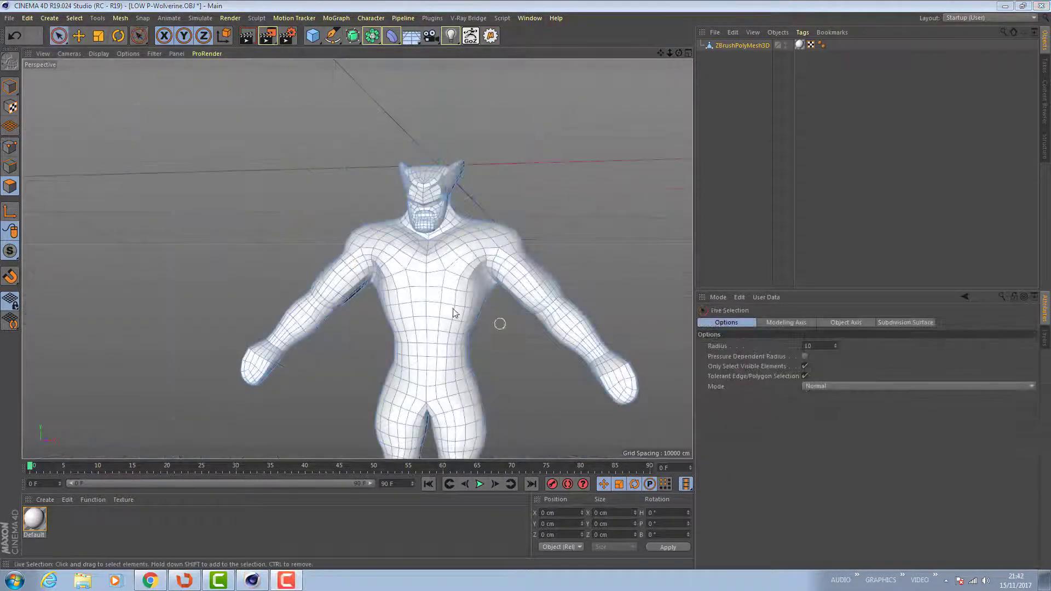
alt+drag(465, 303, 339, 273)
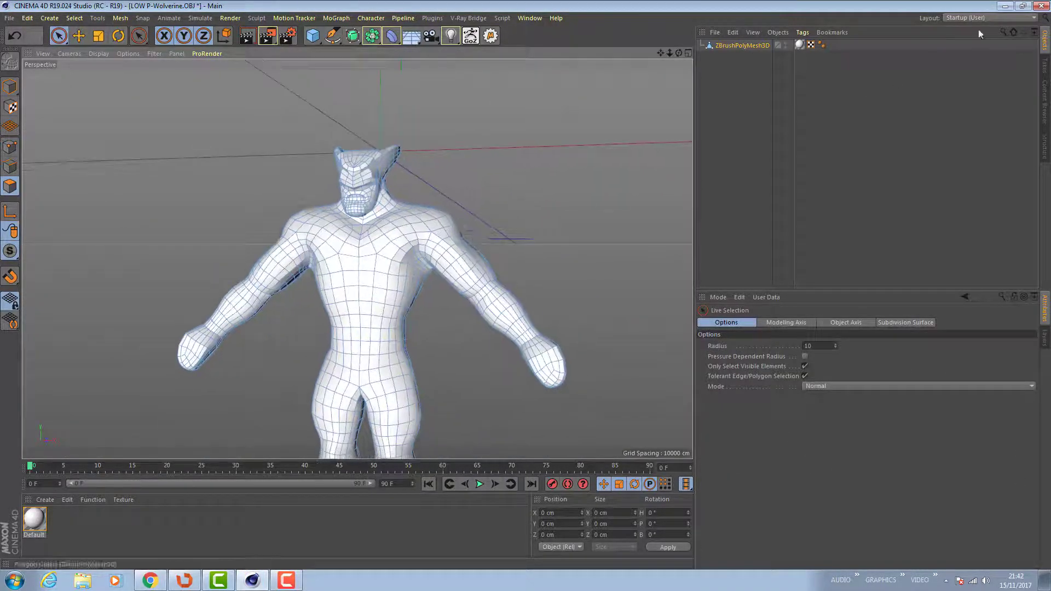
click(990, 18)
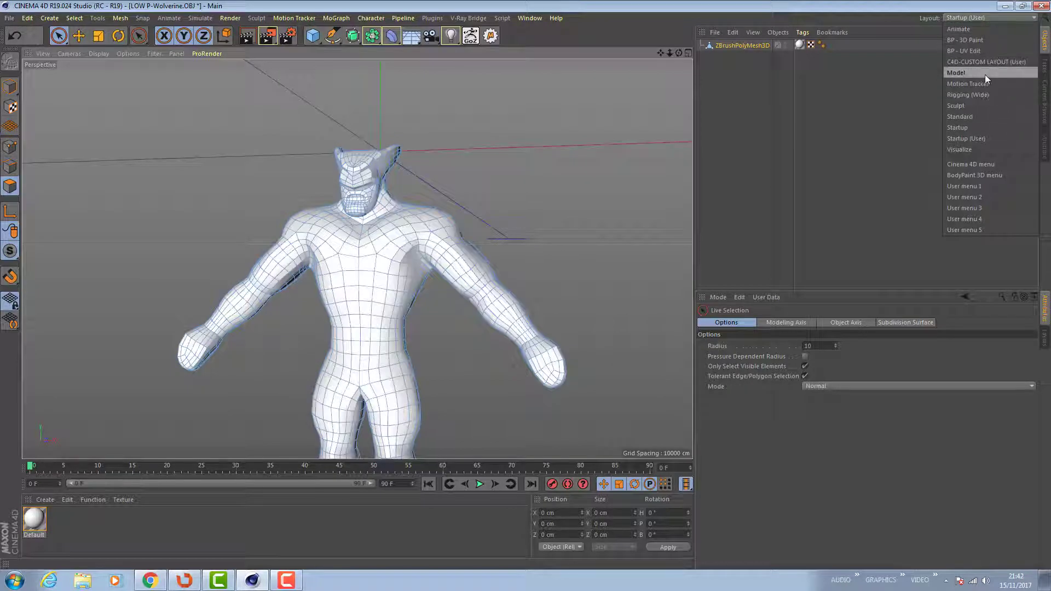
click(980, 51)
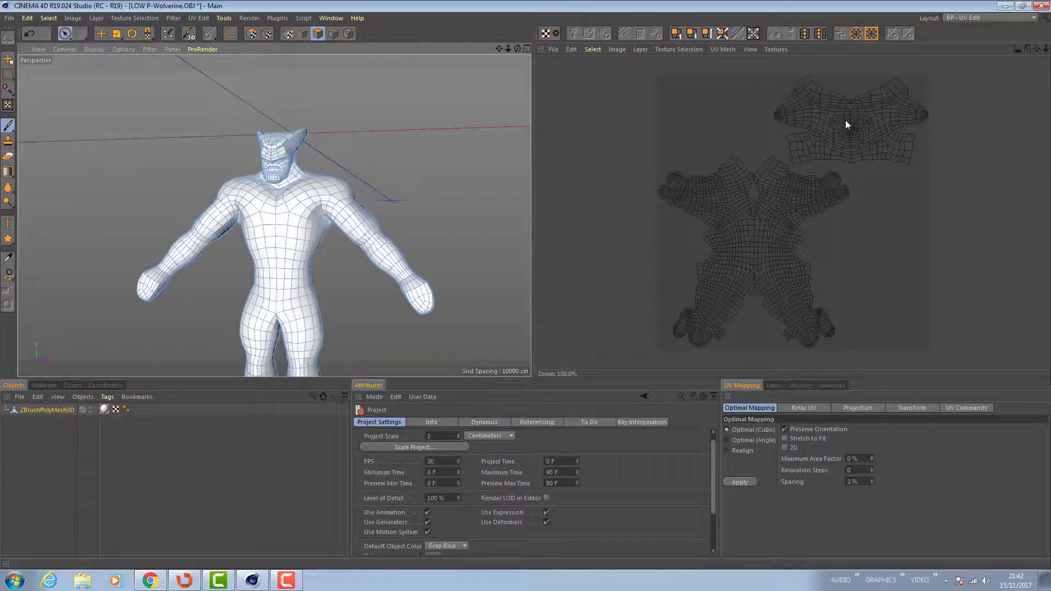
Examine the head and body UV islands, checking the notch between the legs of the body island up close.
scroll(853, 110, up, 5)
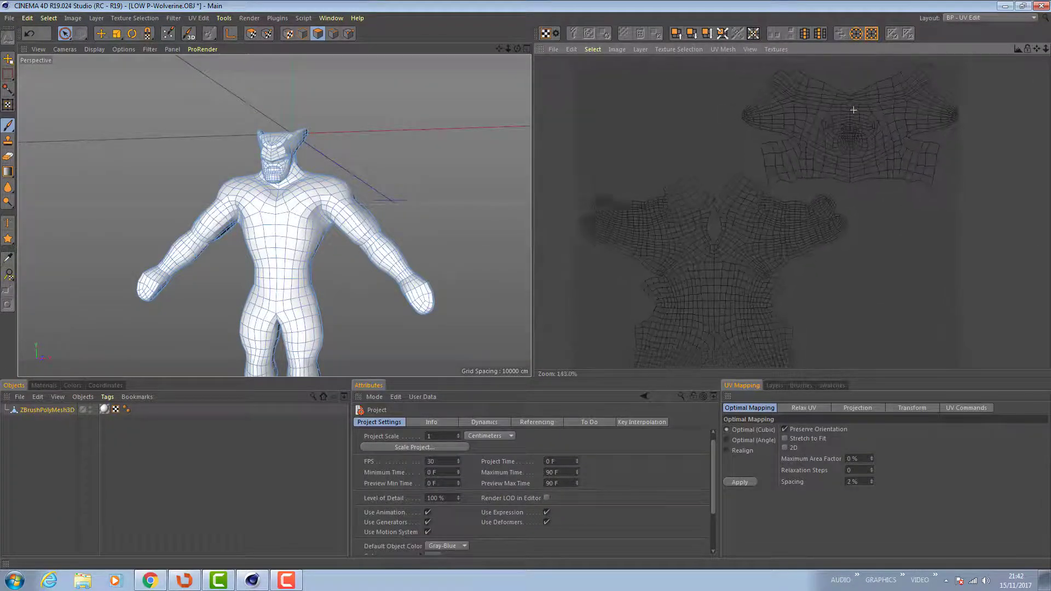
scroll(852, 110, down, 1)
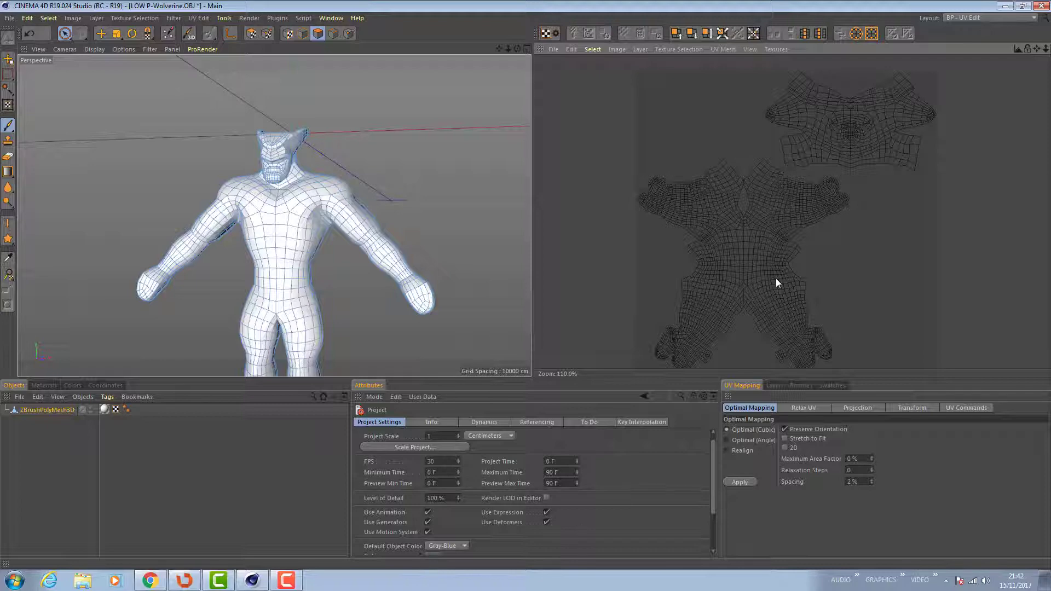
scroll(742, 180, up, 10)
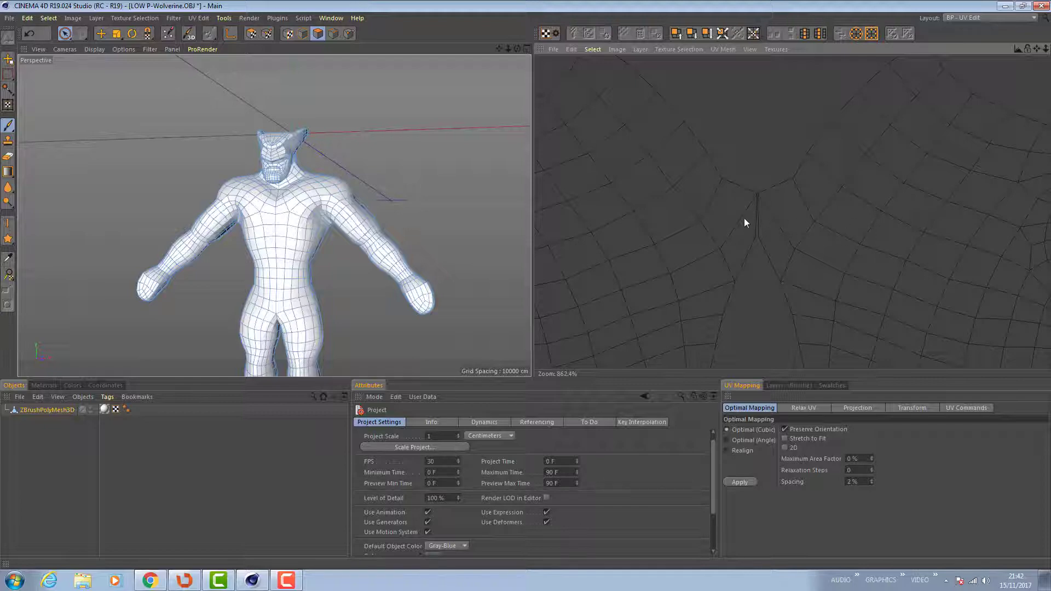
scroll(798, 230, up, 3)
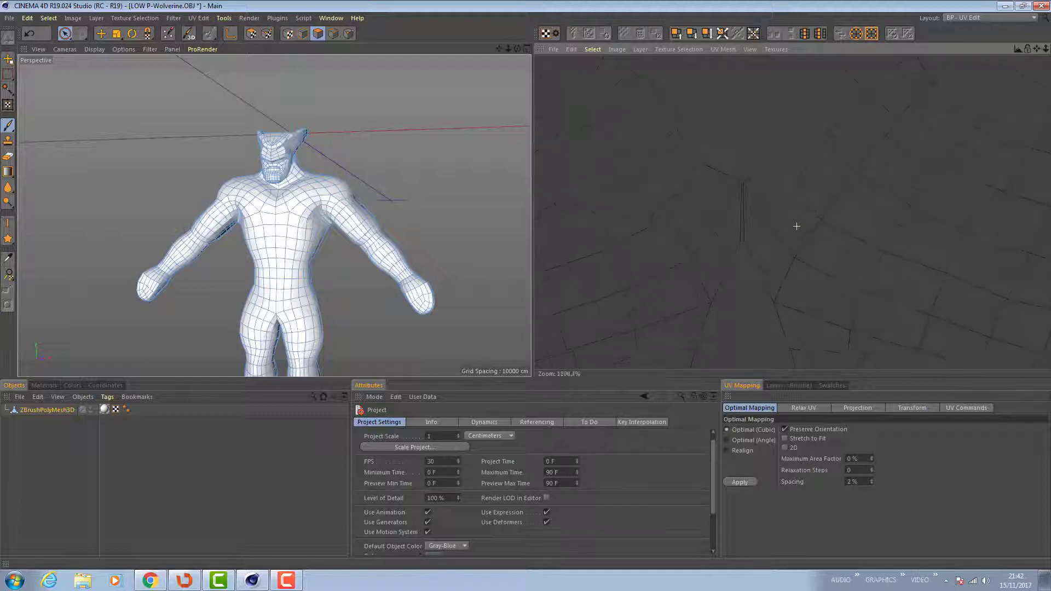
scroll(797, 225, down, 6)
scroll(797, 226, up, 6)
scroll(826, 257, up, 3)
scroll(827, 256, down, 3)
scroll(826, 257, down, 3)
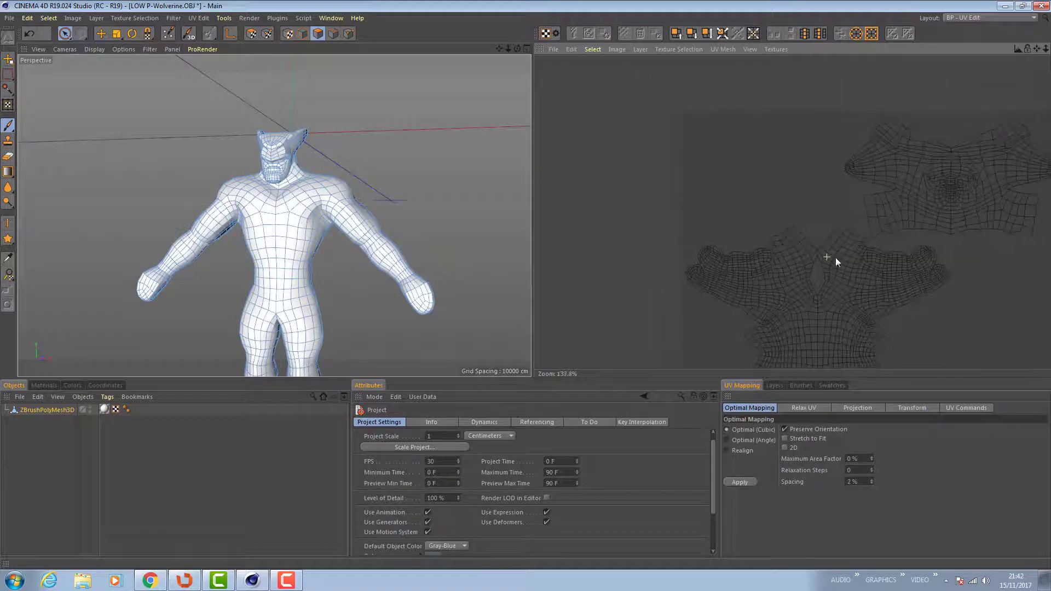
scroll(889, 247, down, 3)
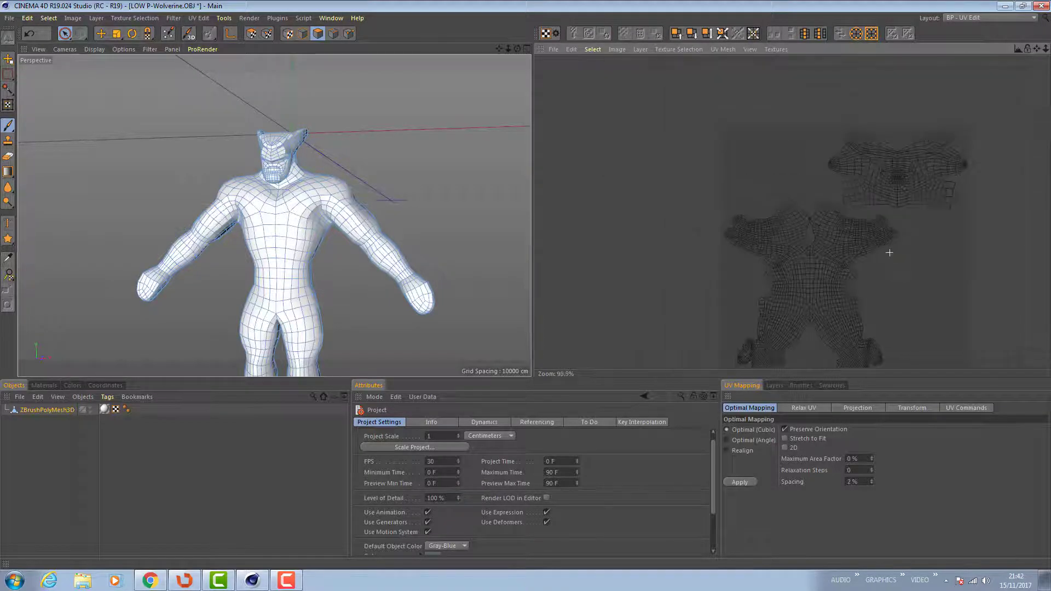